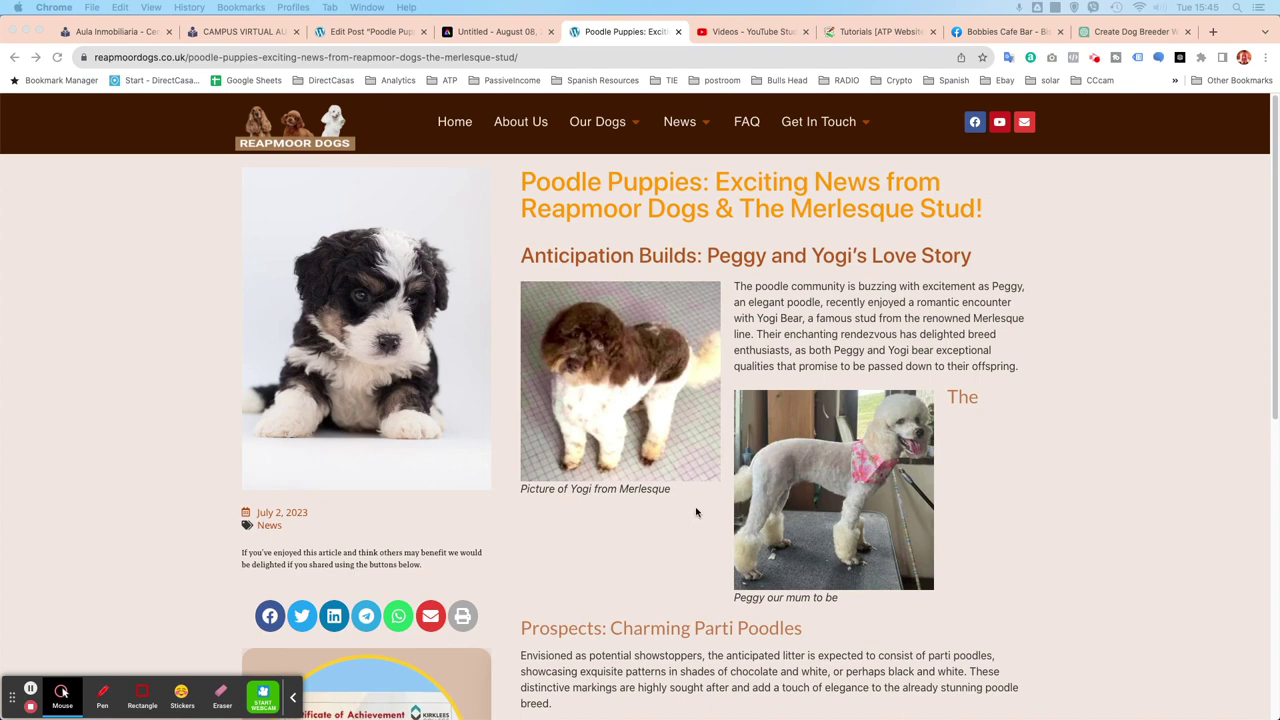
- Open the Poodle Puppies post editor and put the cursor after 'offspring.' in the first paragraph
left_click(357, 33)
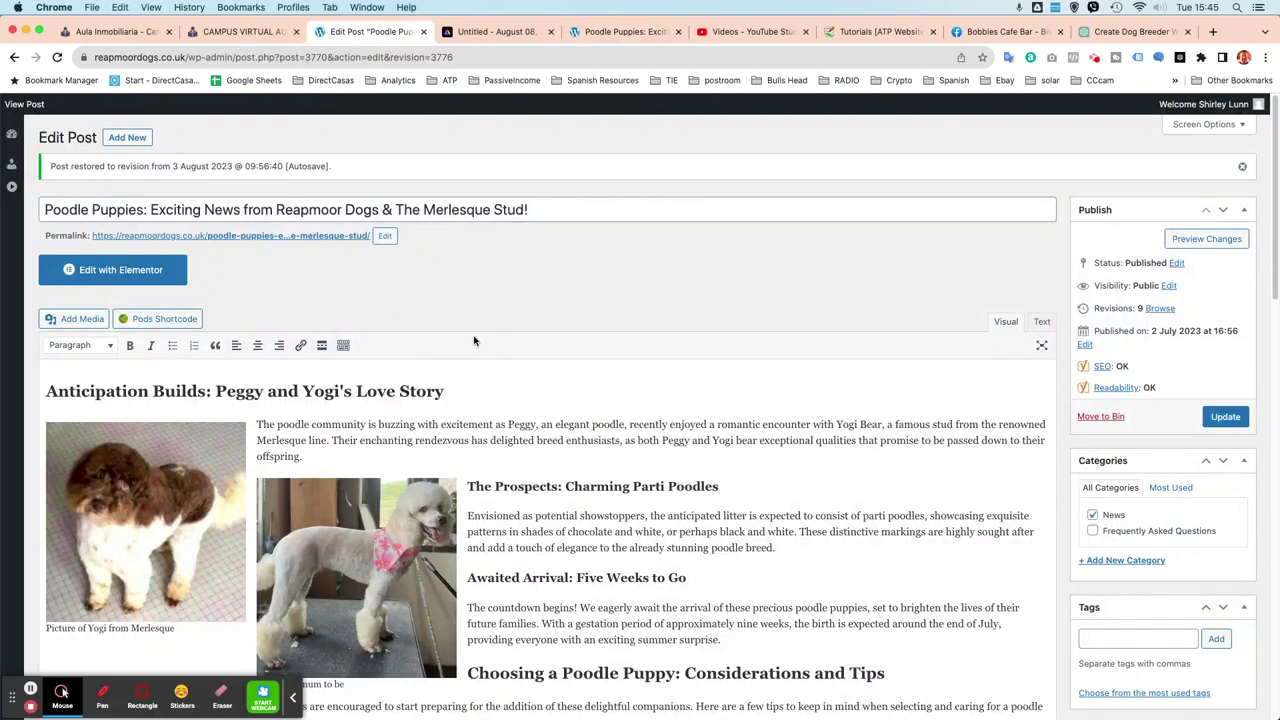
scroll(503, 331, "down", 1)
scroll(503, 331, "down", 3)
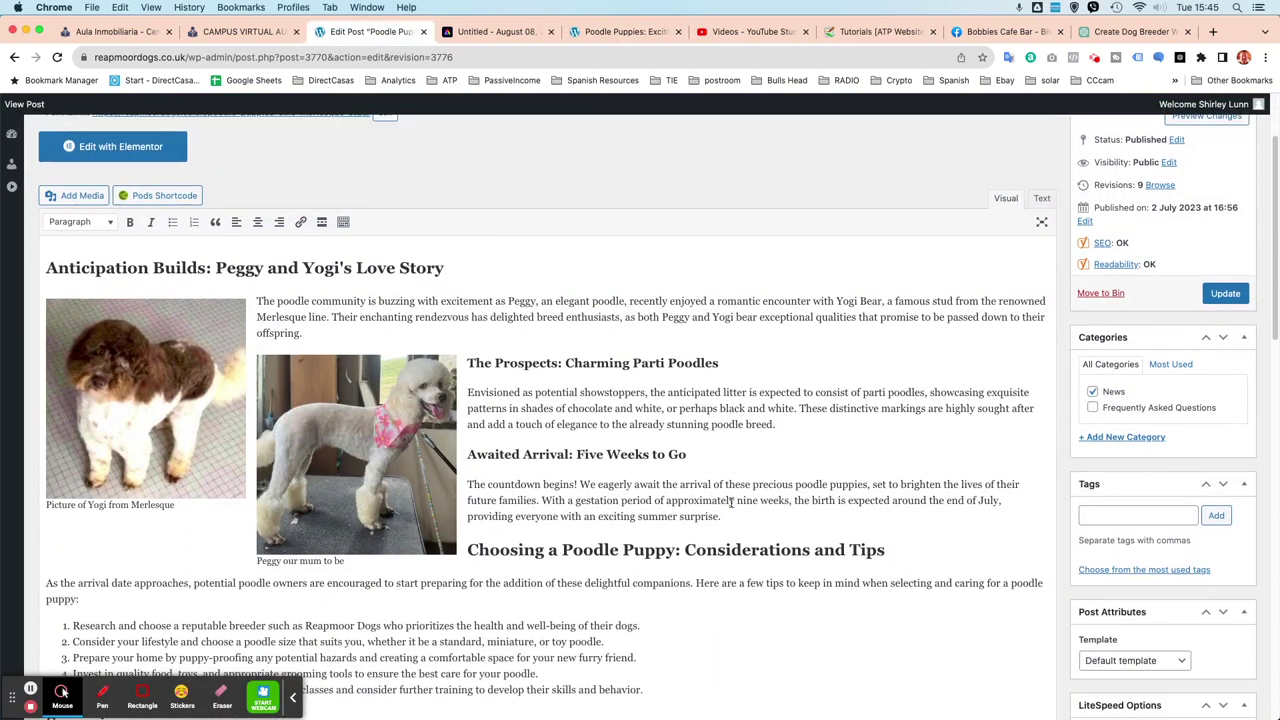
scroll(718, 505, "down", 1)
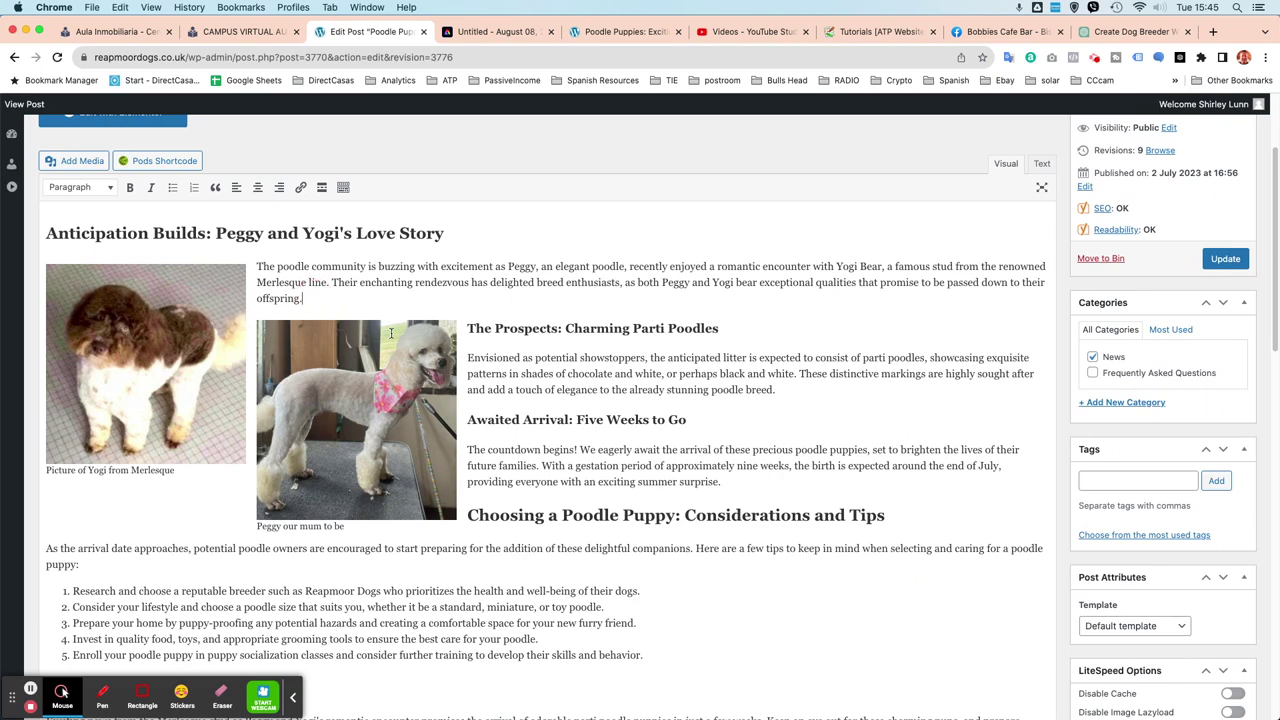
left_click(323, 288)
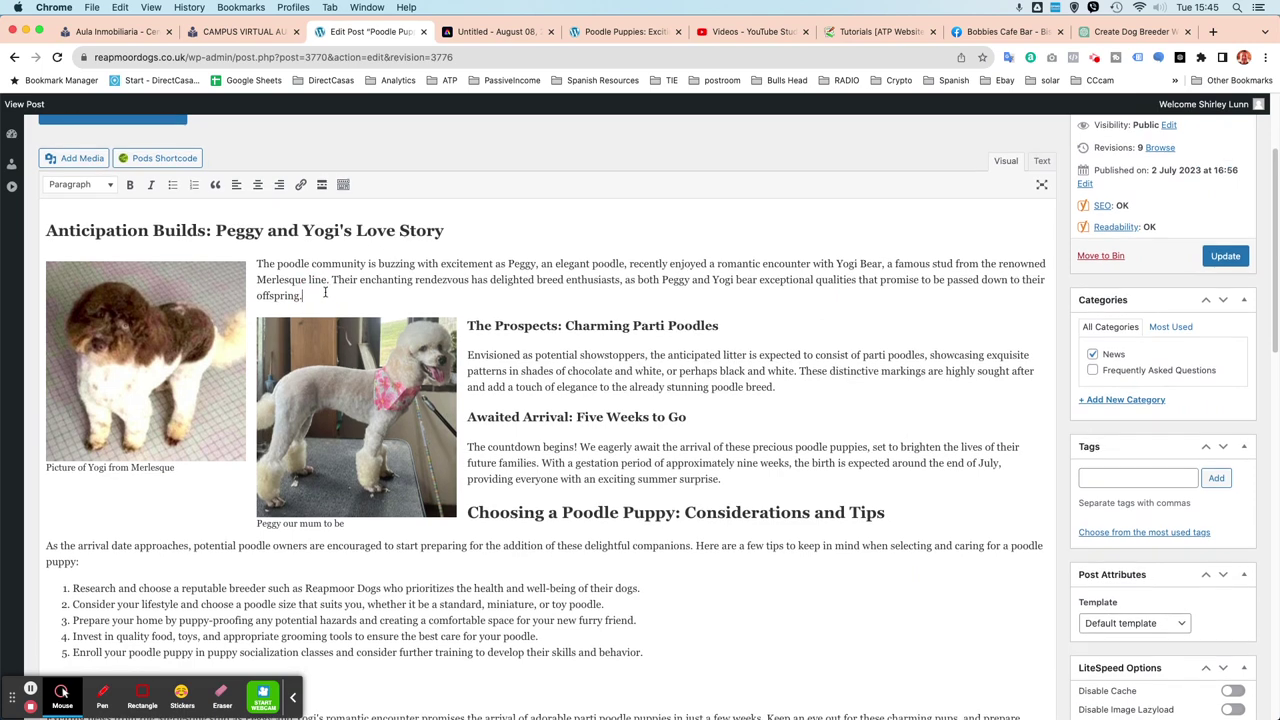
scroll(505, 401, "down", 7)
scroll(505, 401, "up", 8)
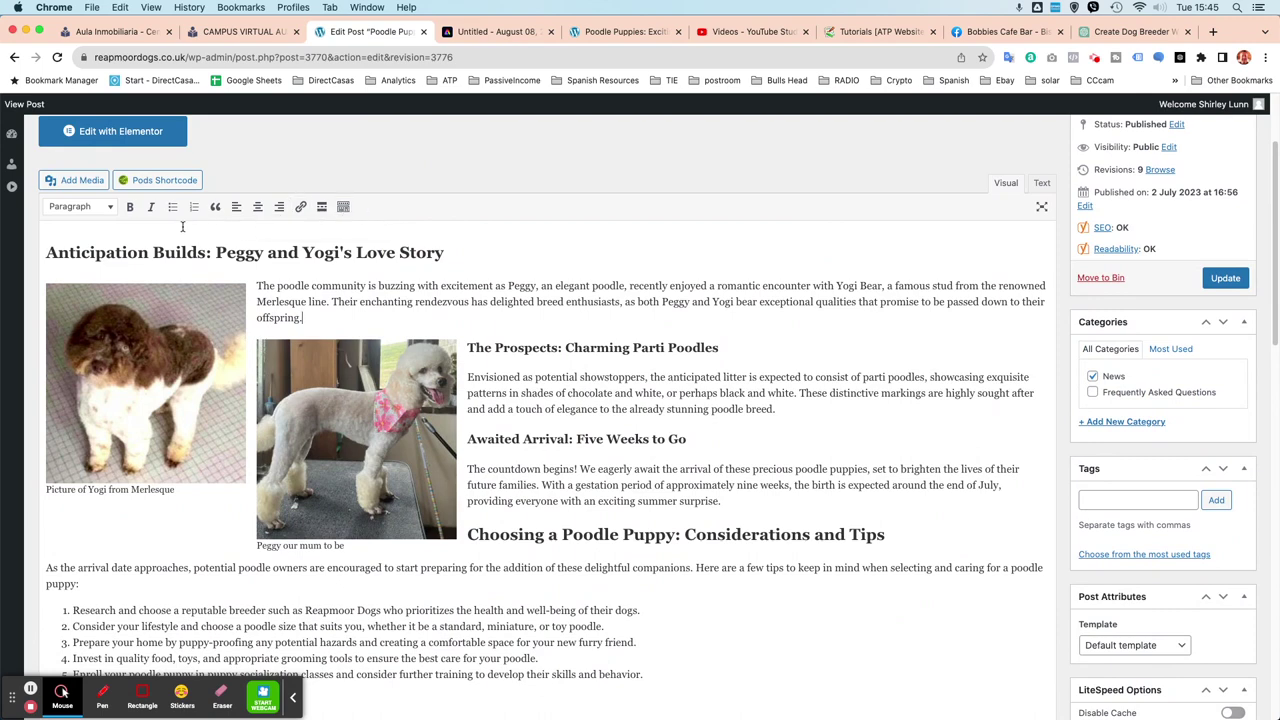
- Insert the 'Peggy first litter of pups' picture from the Media Library after the opening paragraph
left_click(73, 181)
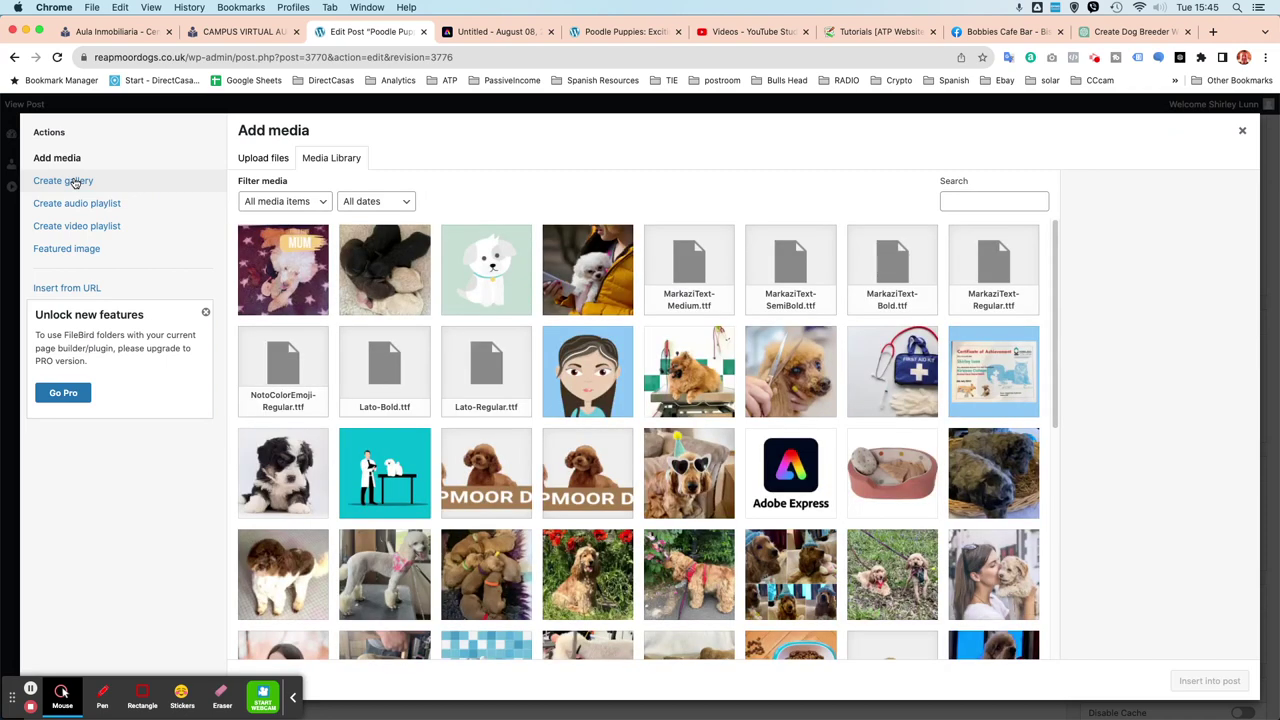
left_click(290, 282)
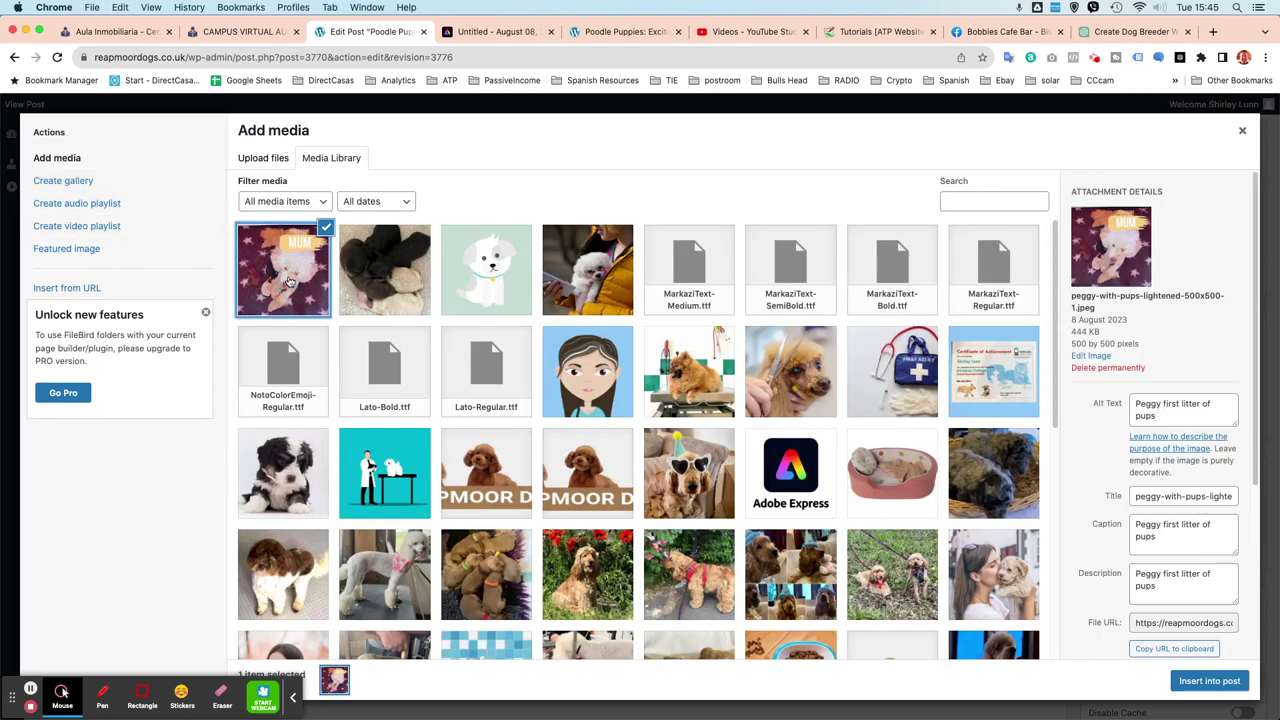
left_click(1195, 683)
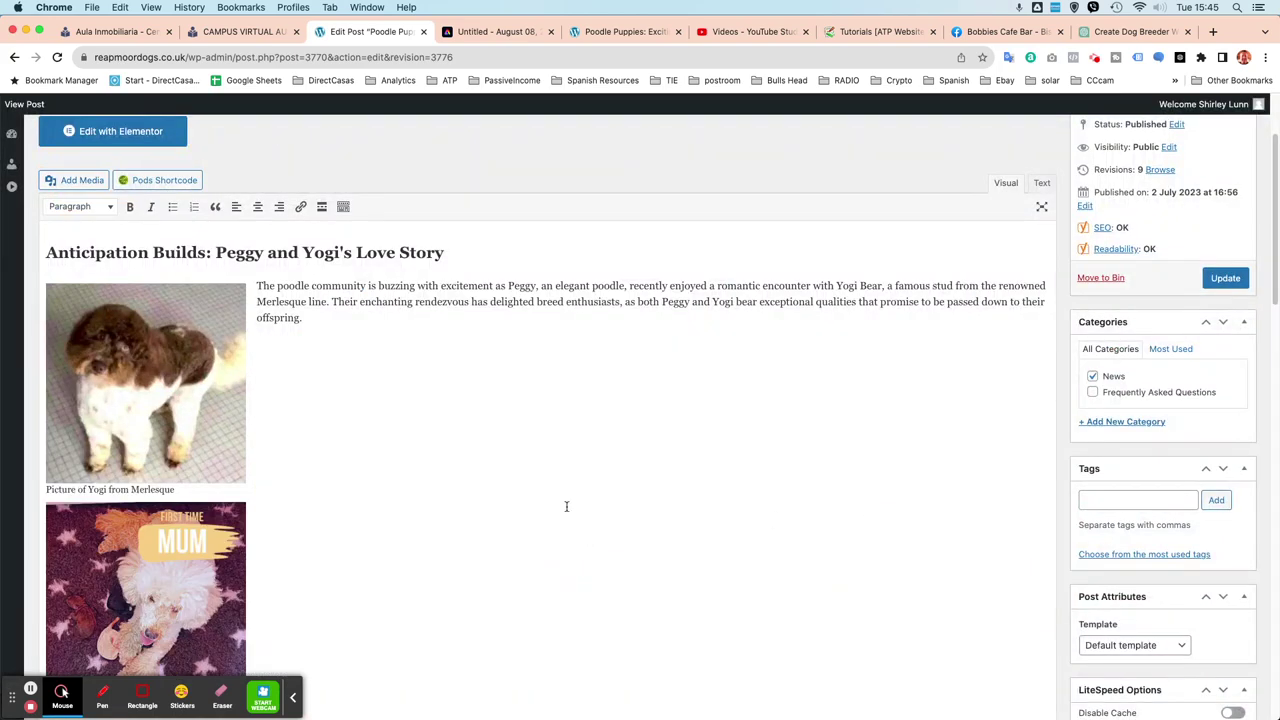
- Review the post body and save the post with Update
scroll(315, 497, "down", 5)
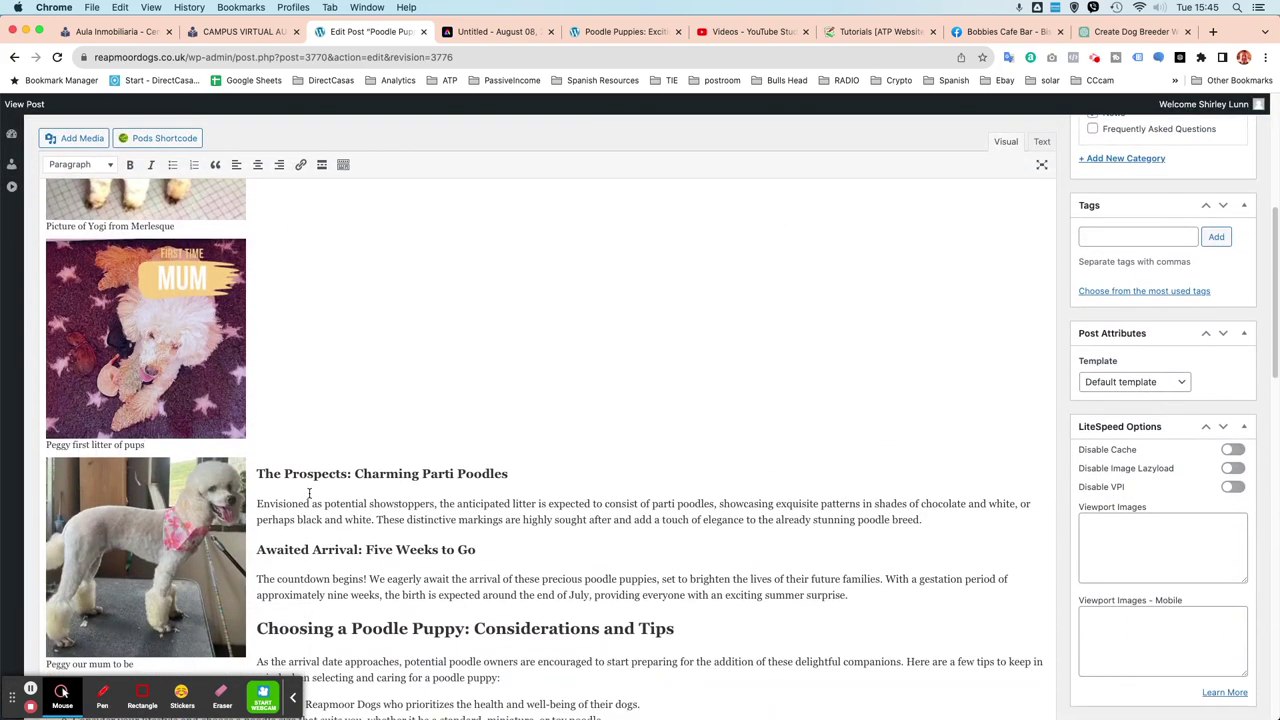
scroll(309, 493, "up", 3)
scroll(309, 493, "up", 5)
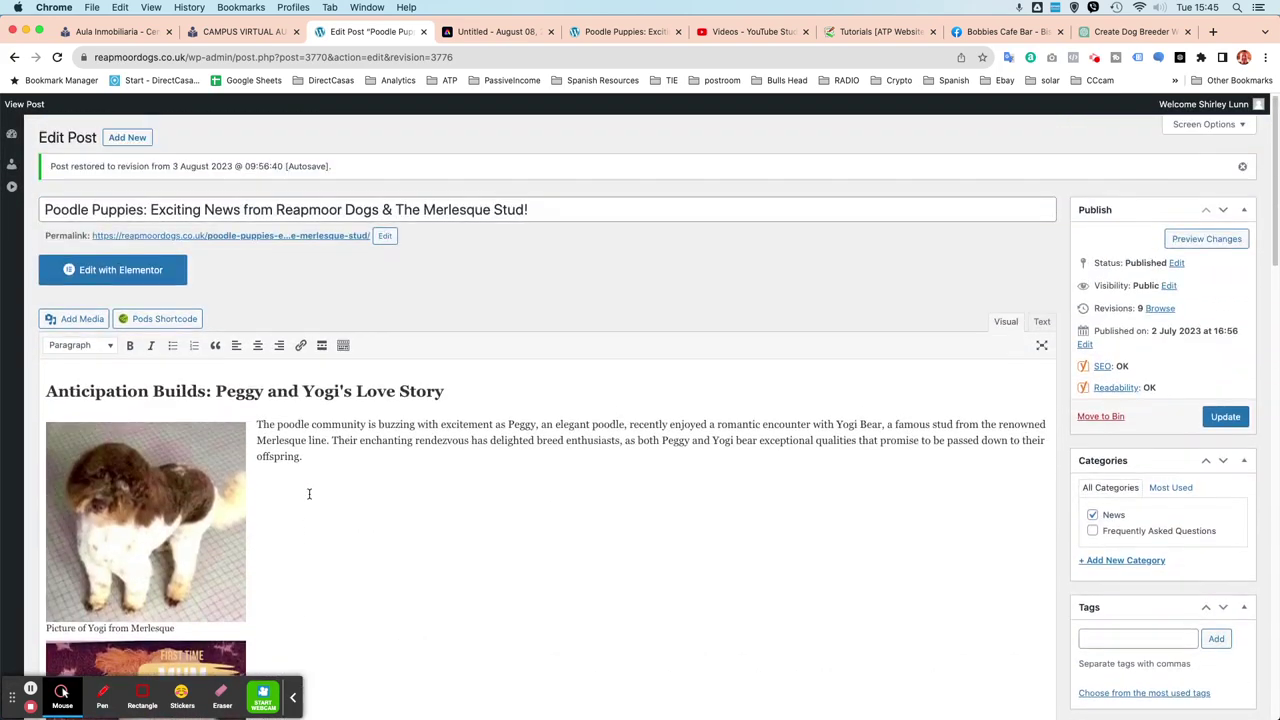
scroll(309, 493, "down", 2)
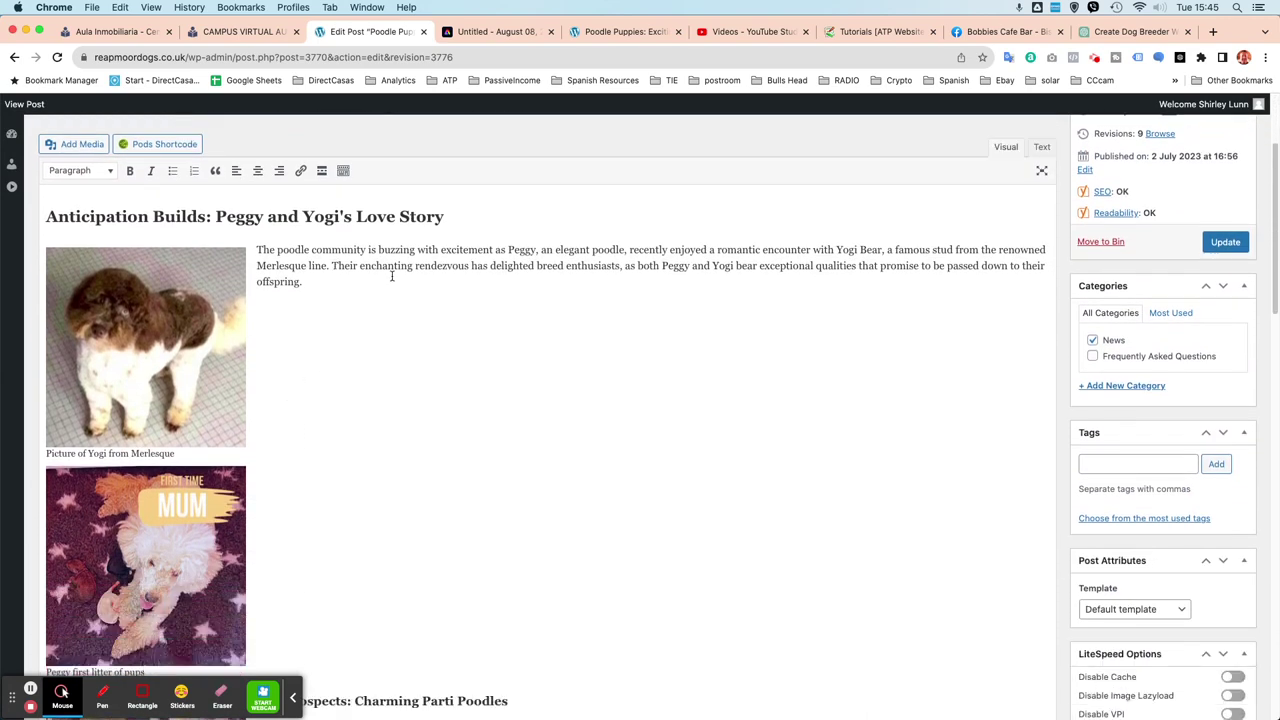
scroll(241, 319, "down", 4)
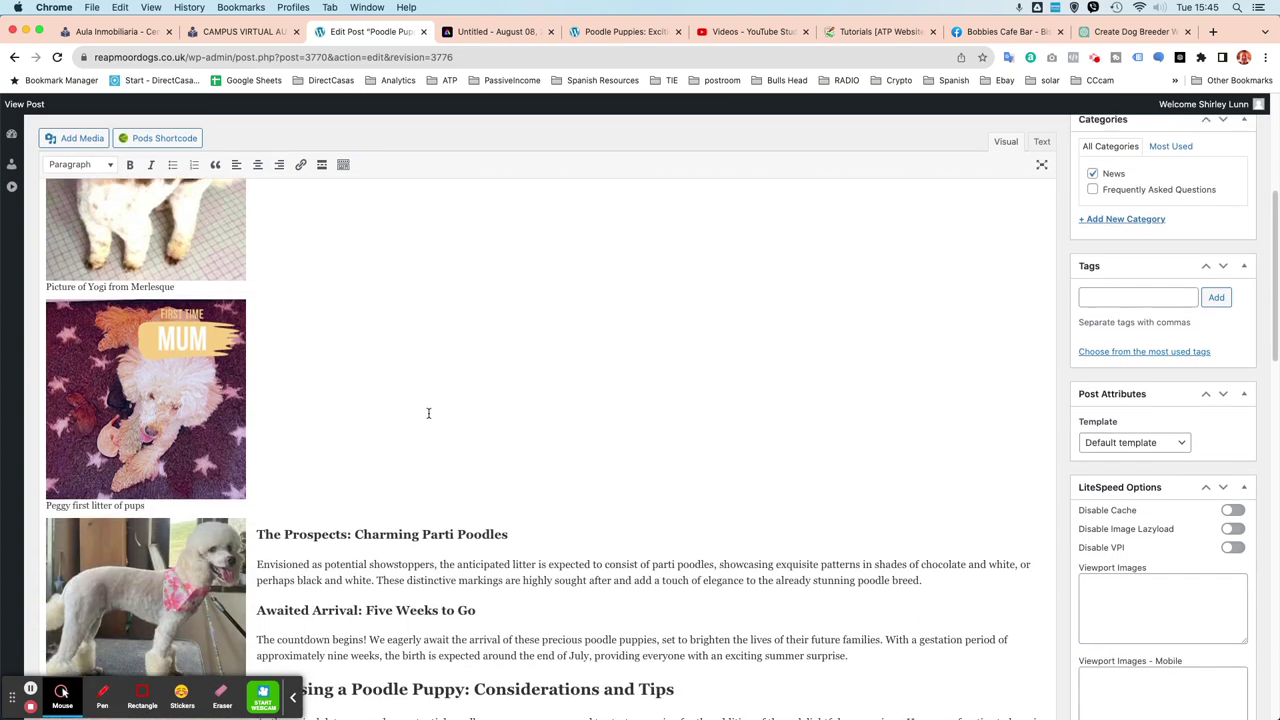
scroll(460, 371, "up", 5)
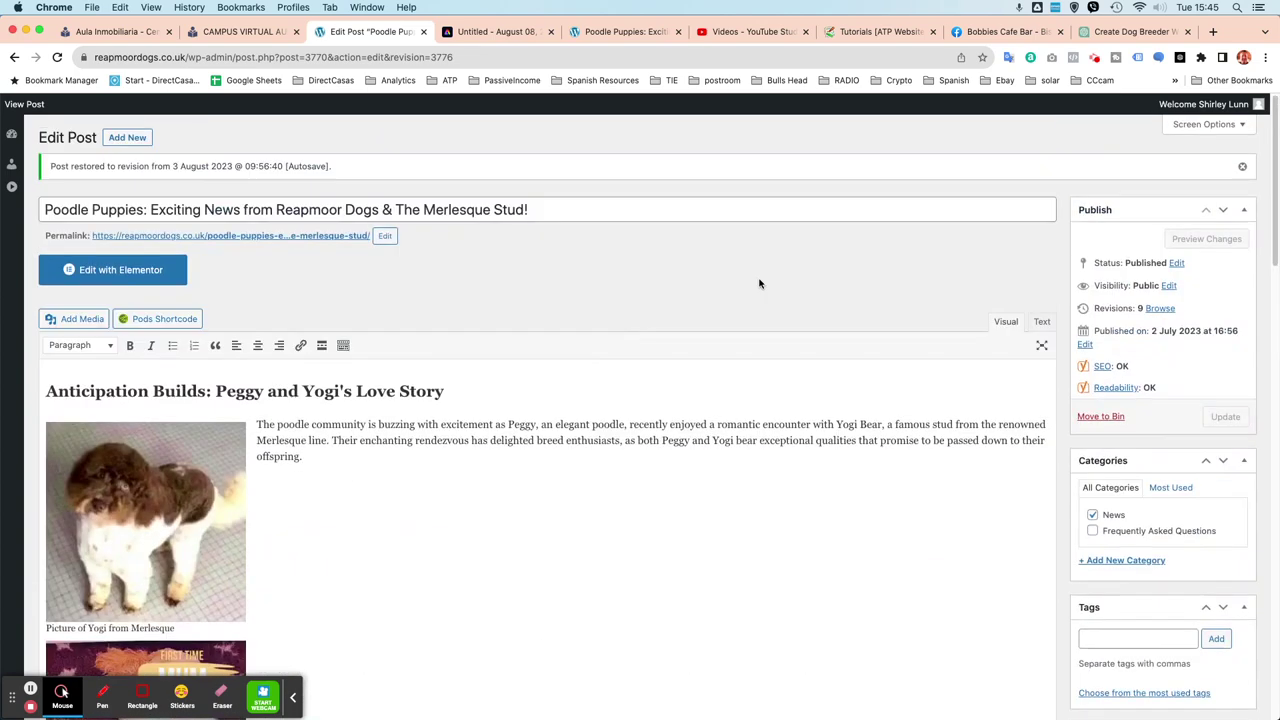
left_click(1238, 418)
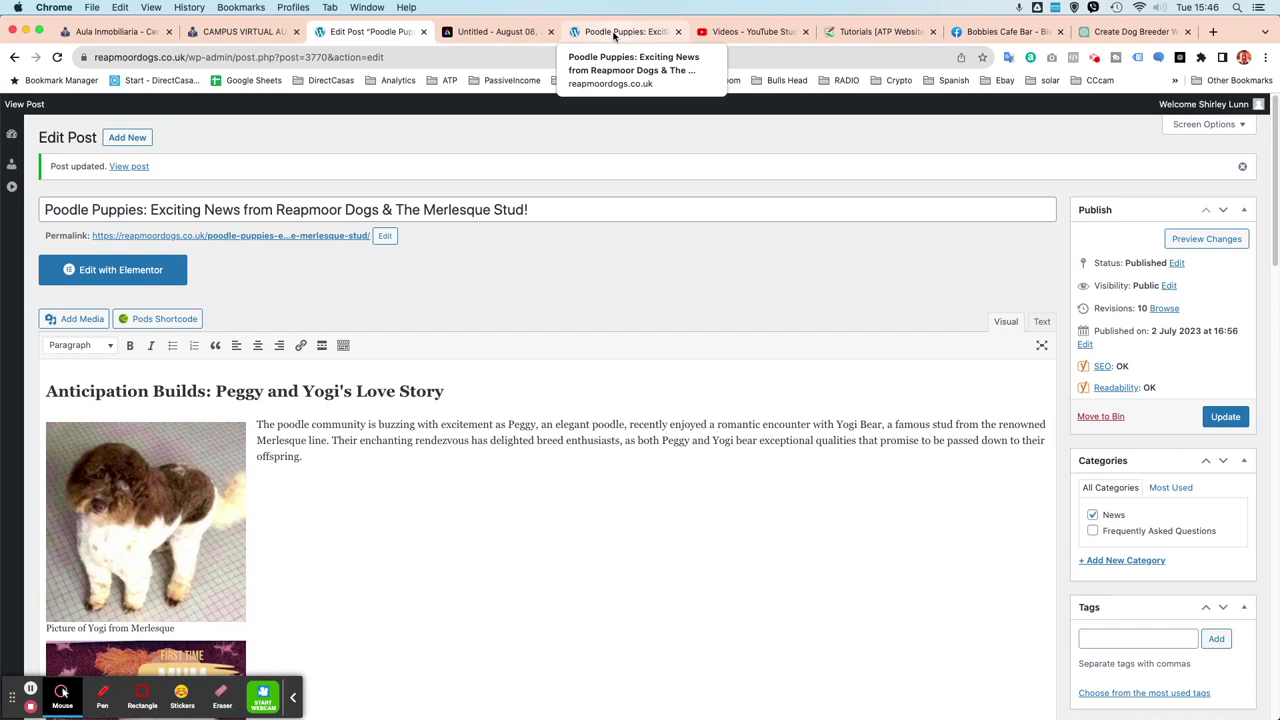
- Reload the live Poodle Puppies post and scroll to check the new Peggy picture
left_click(614, 33)
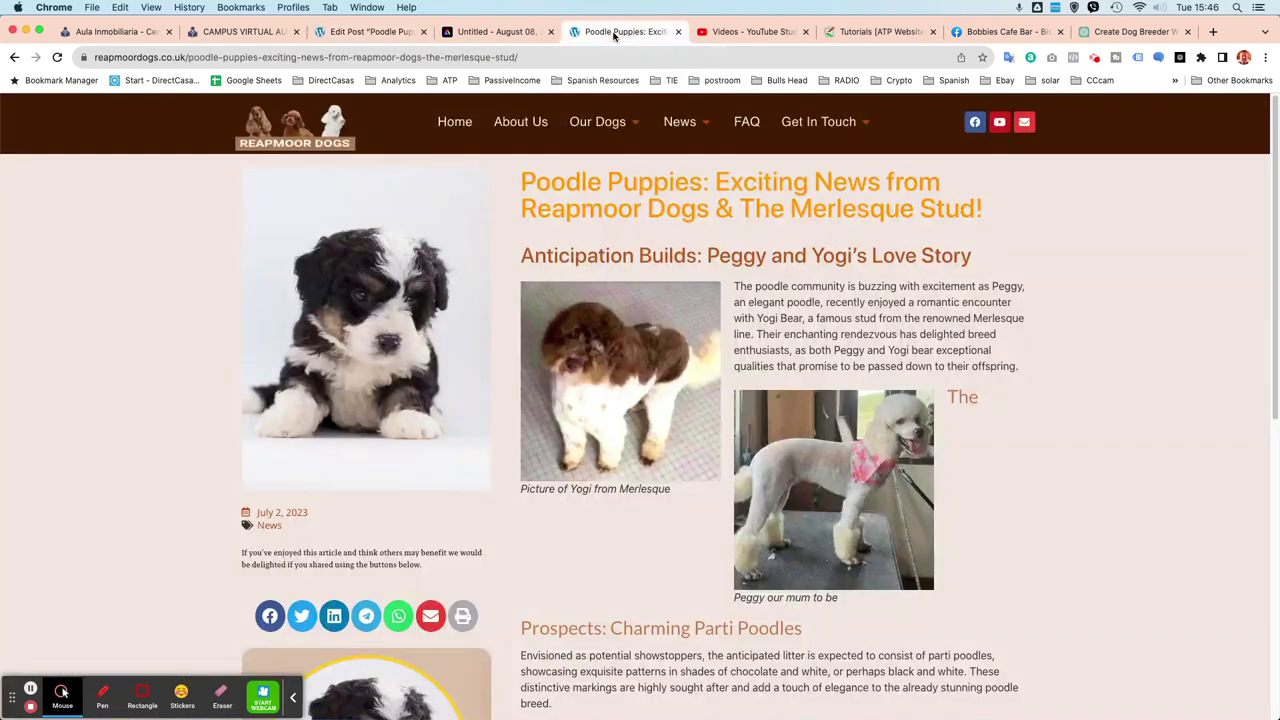
left_click(59, 62)
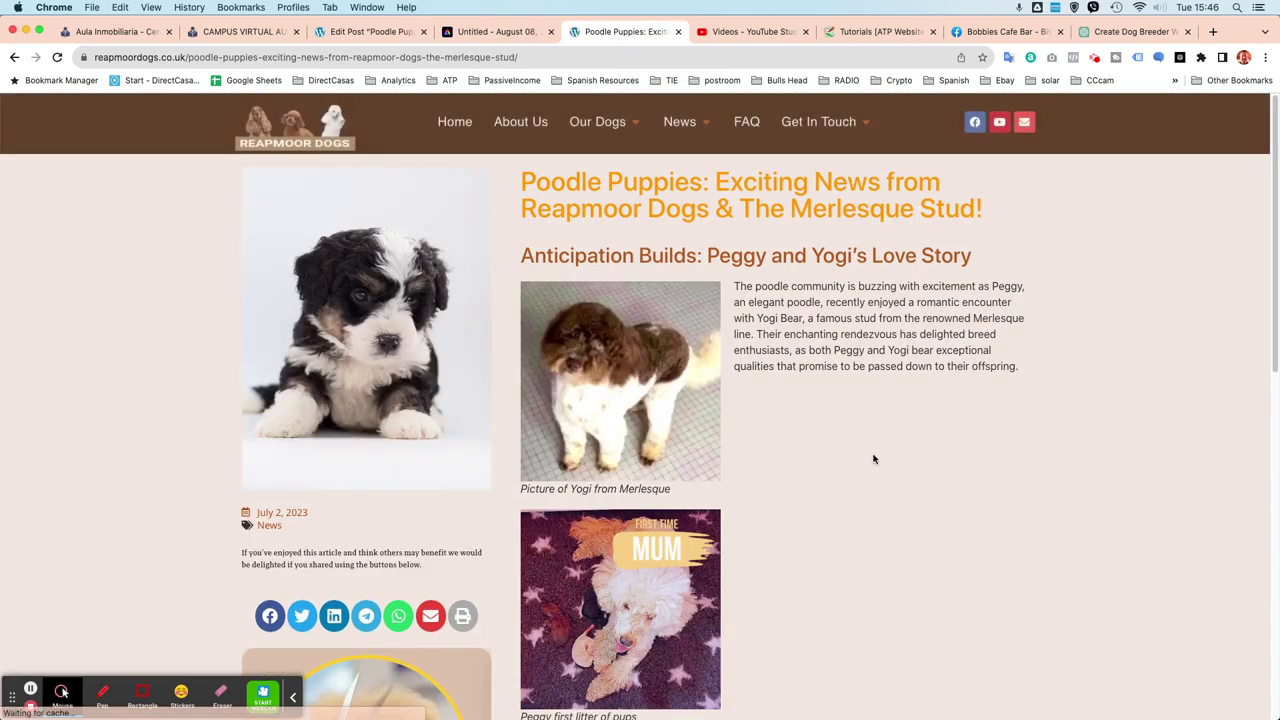
scroll(880, 454, "down", 5)
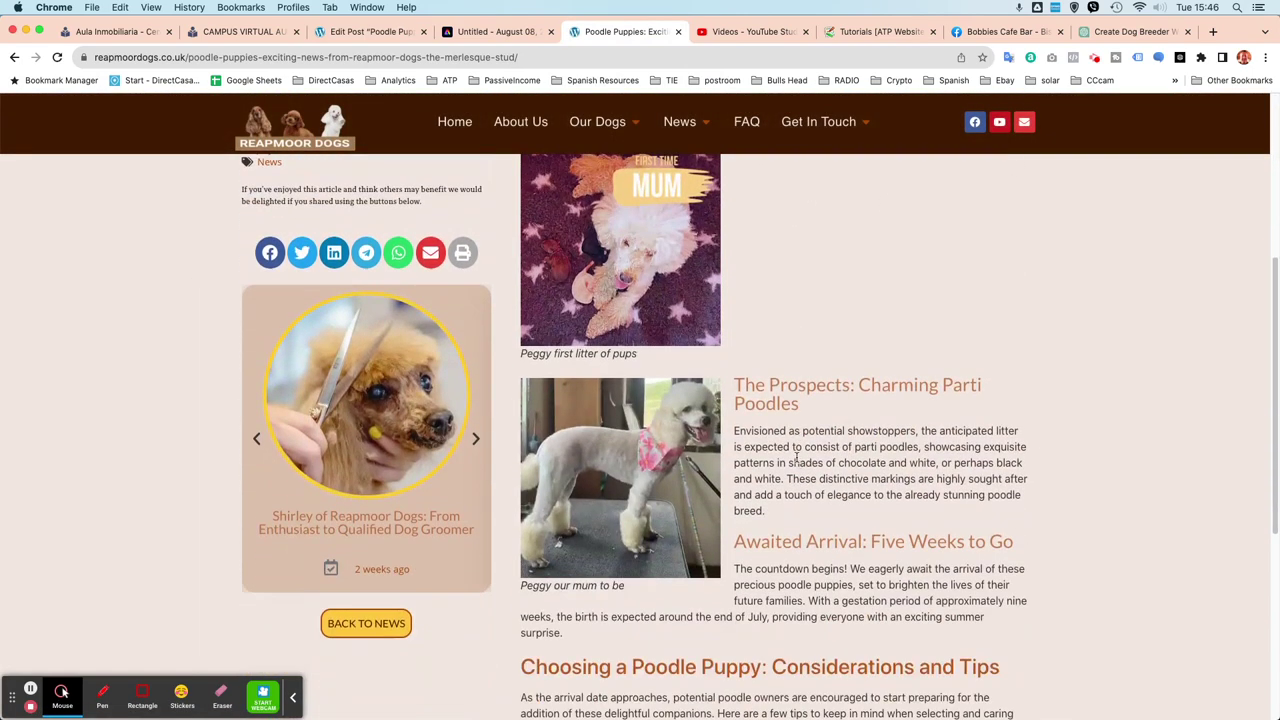
scroll(797, 457, "up", 4)
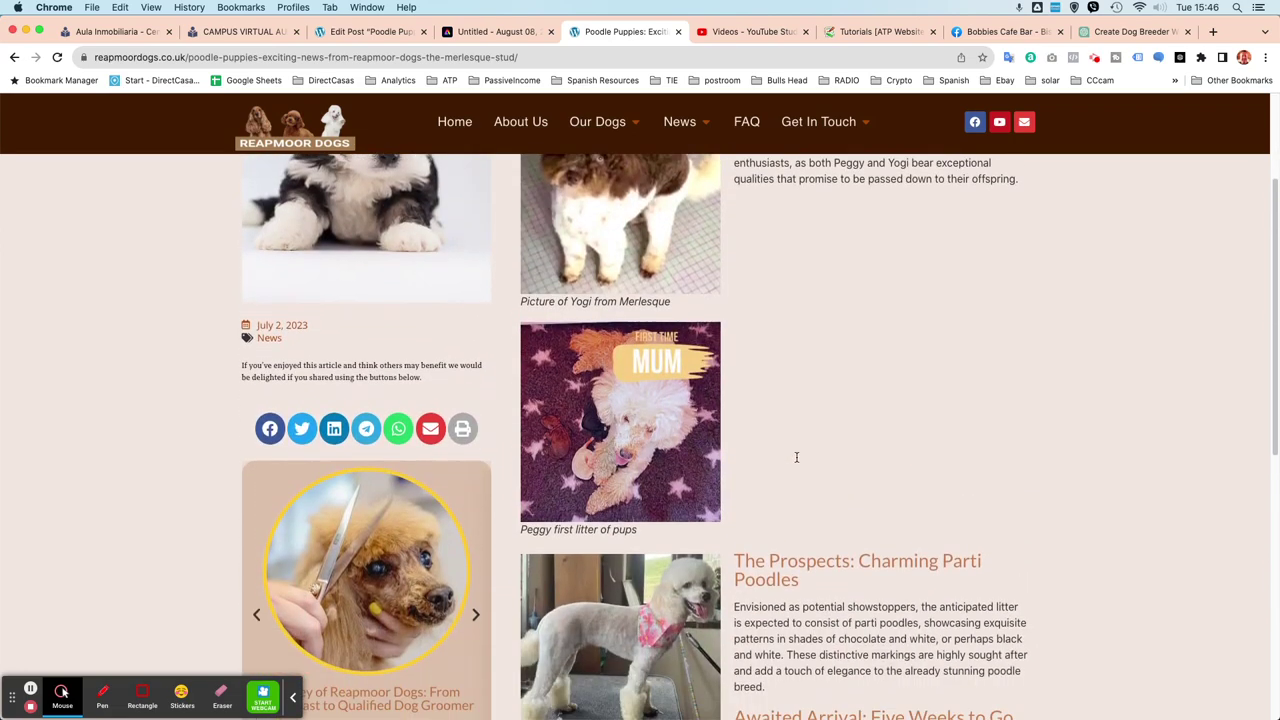
scroll(797, 488, "down", 5)
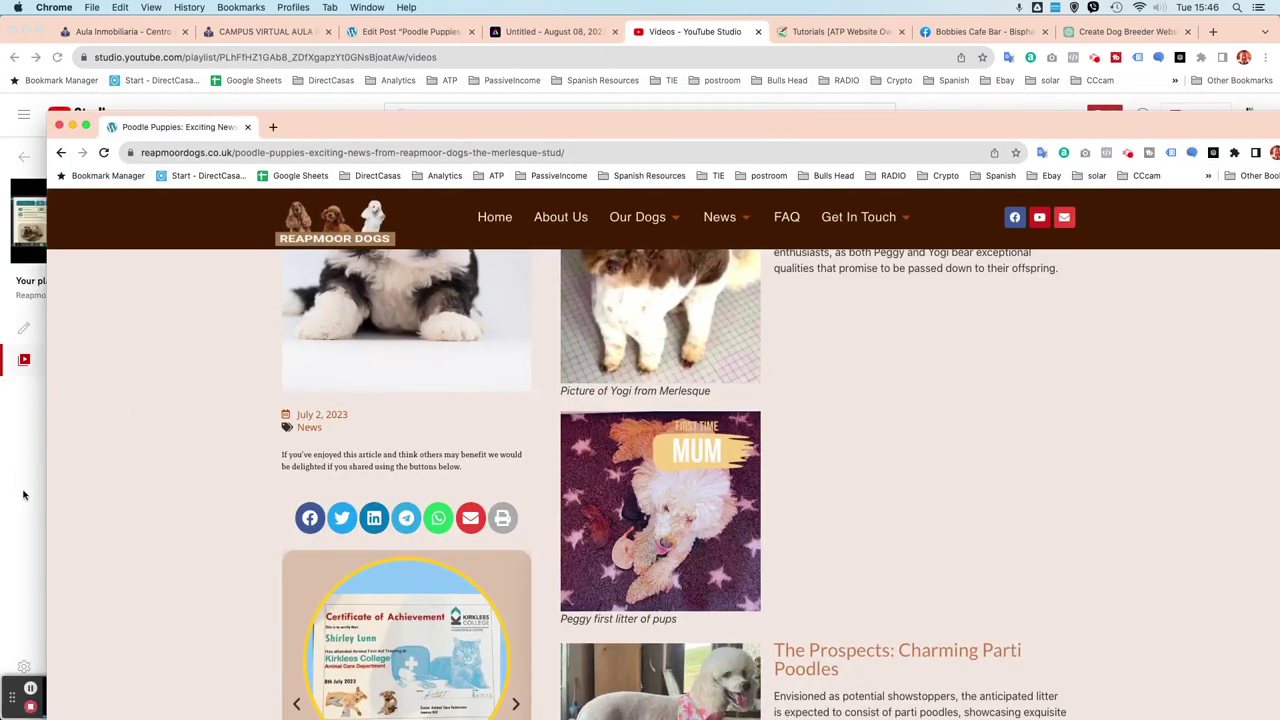
- Narrow the live post window to mobile width to check the layout, then rejoin the main window
left_click_drag(59, 453, 543, 450)
left_click_drag(1031, 117, 761, 21)
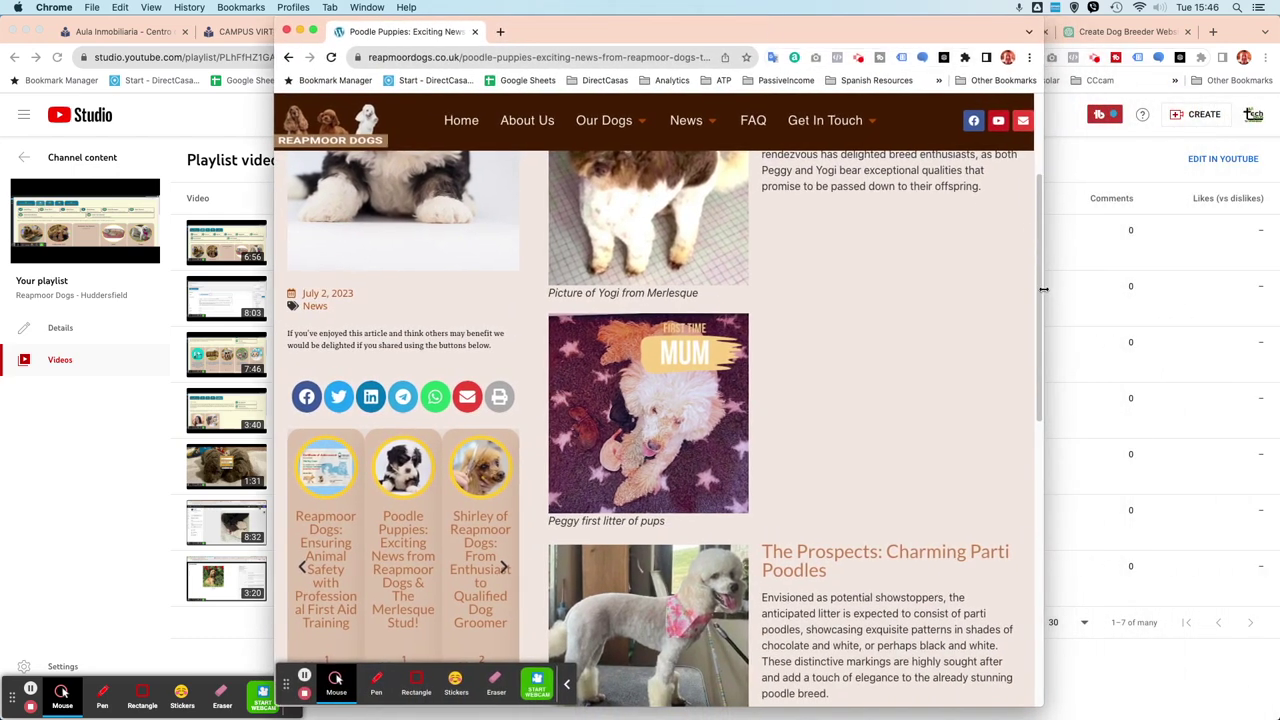
left_click_drag(1022, 293, 750, 320)
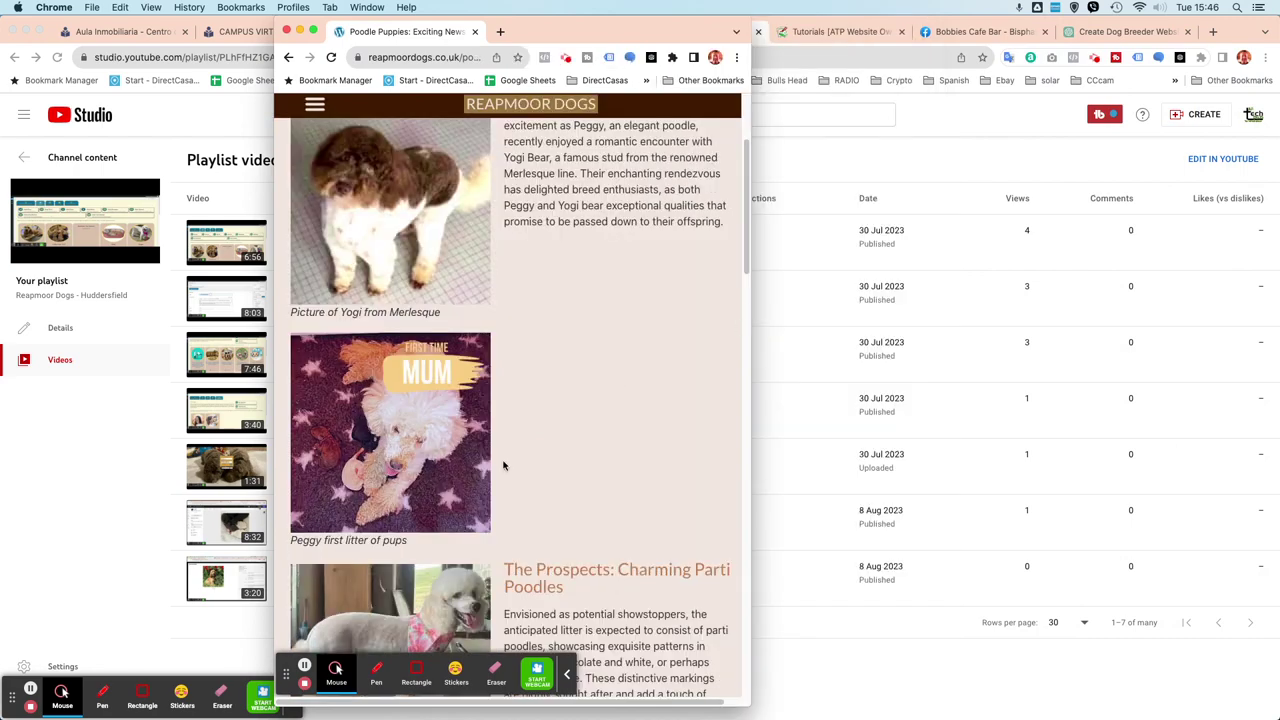
scroll(686, 434, "down", 10)
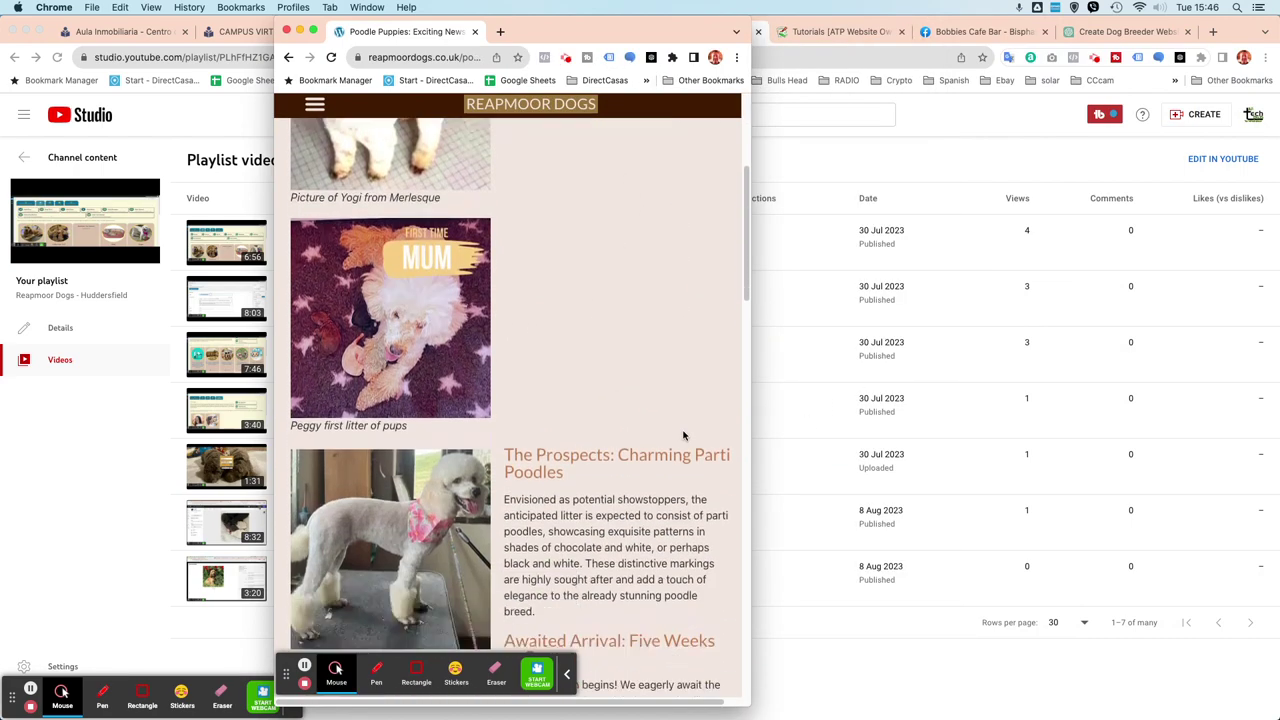
scroll(686, 437, "up", 10)
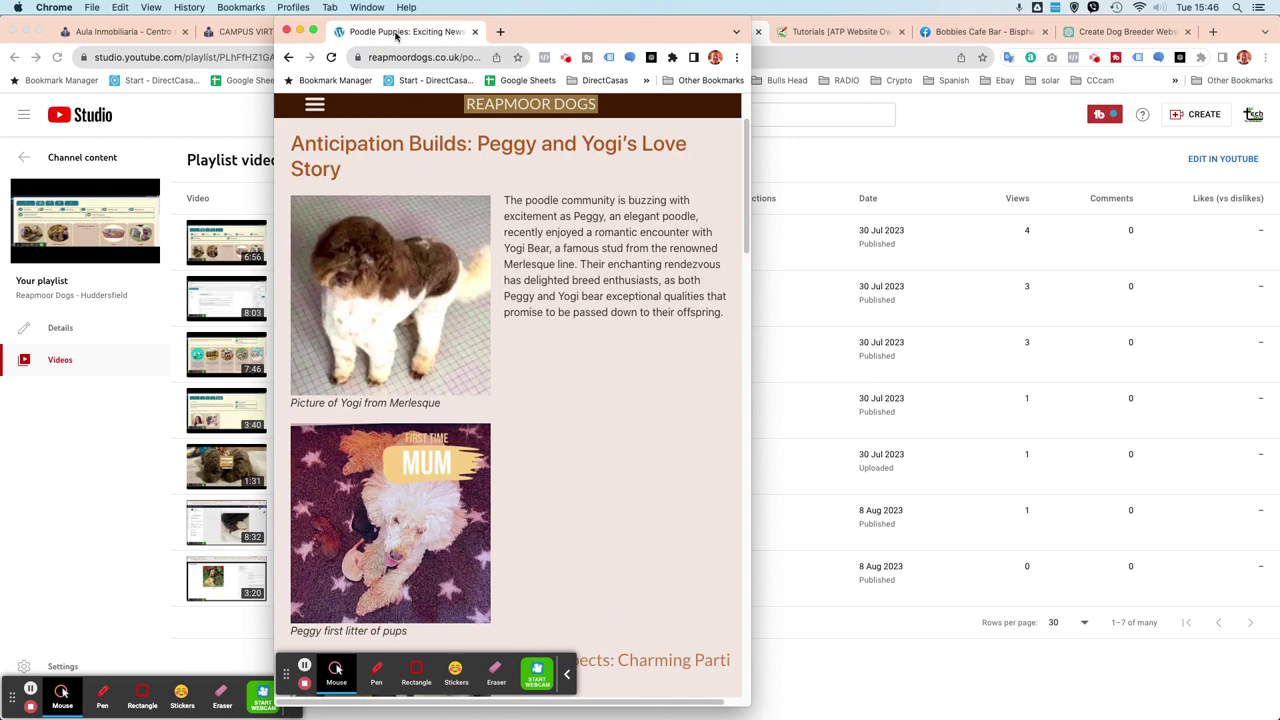
left_click_drag(395, 36, 547, 31)
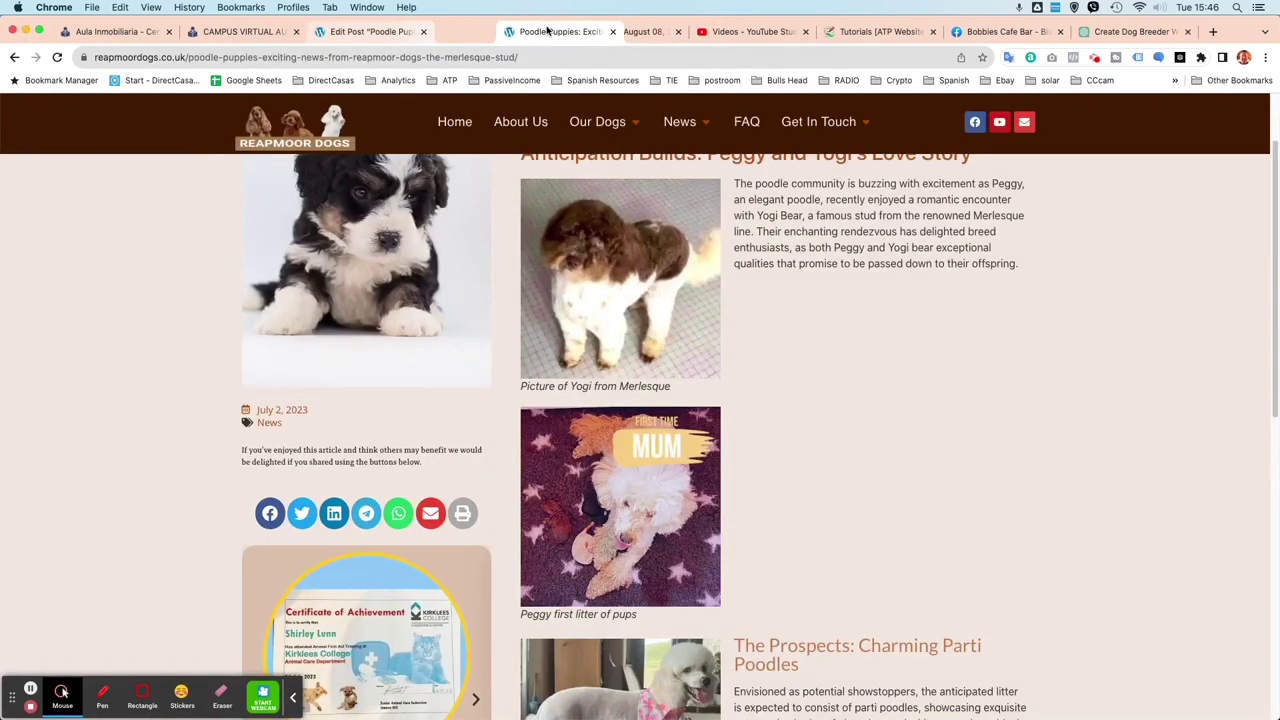
- Delete the Yogi, Peggy first litter and Peggy our mum to be pictures, then add an empty line after 'offspring.'
left_click(357, 33)
scroll(186, 536, "down", 5)
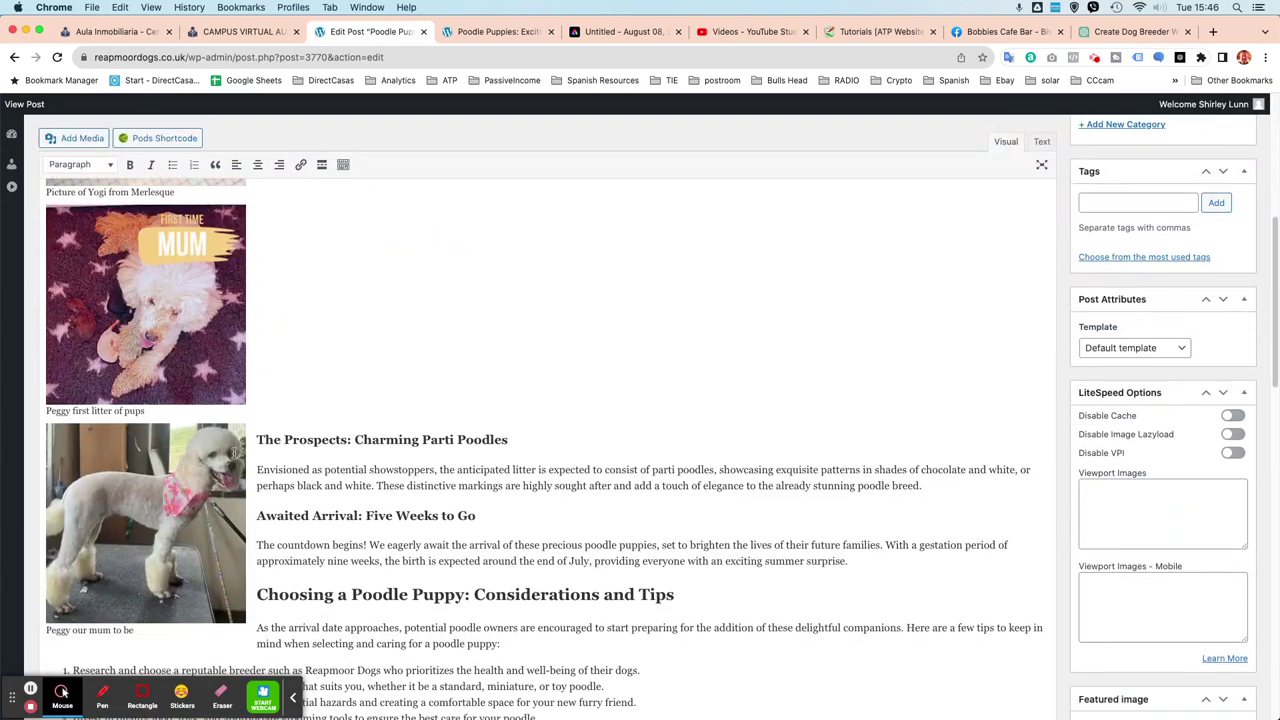
scroll(153, 352, "up", 5)
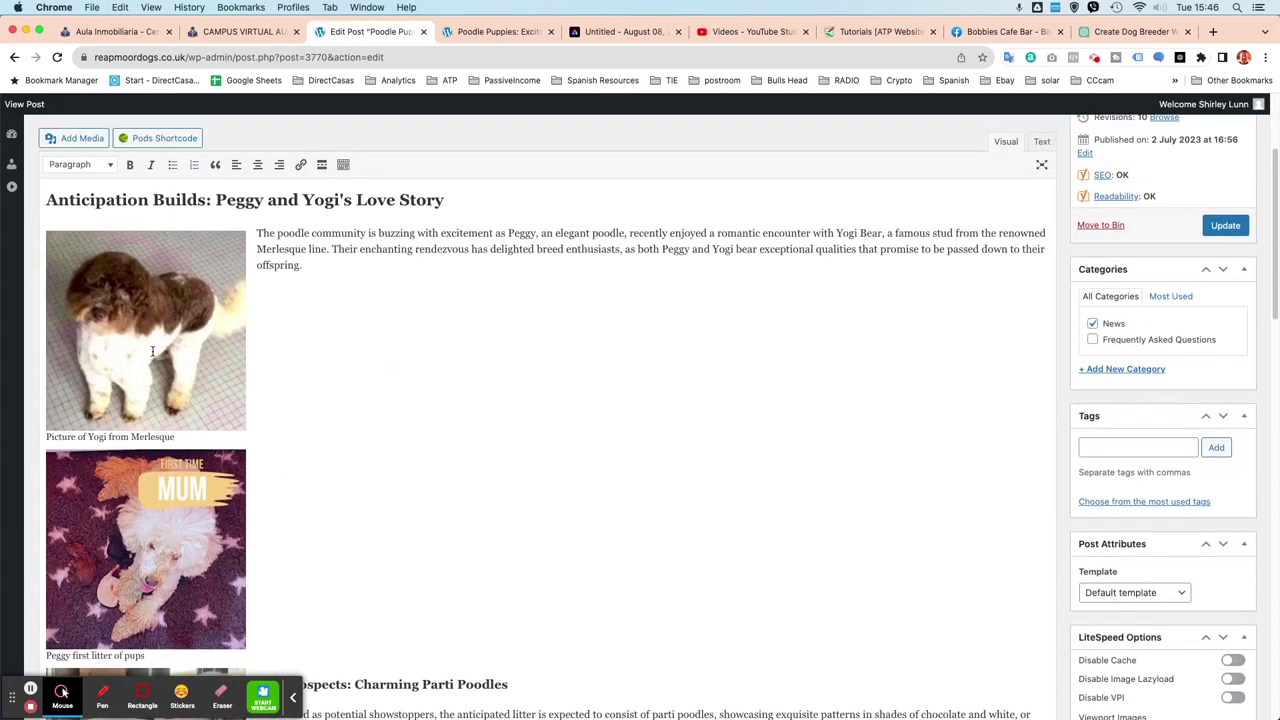
left_click(153, 352)
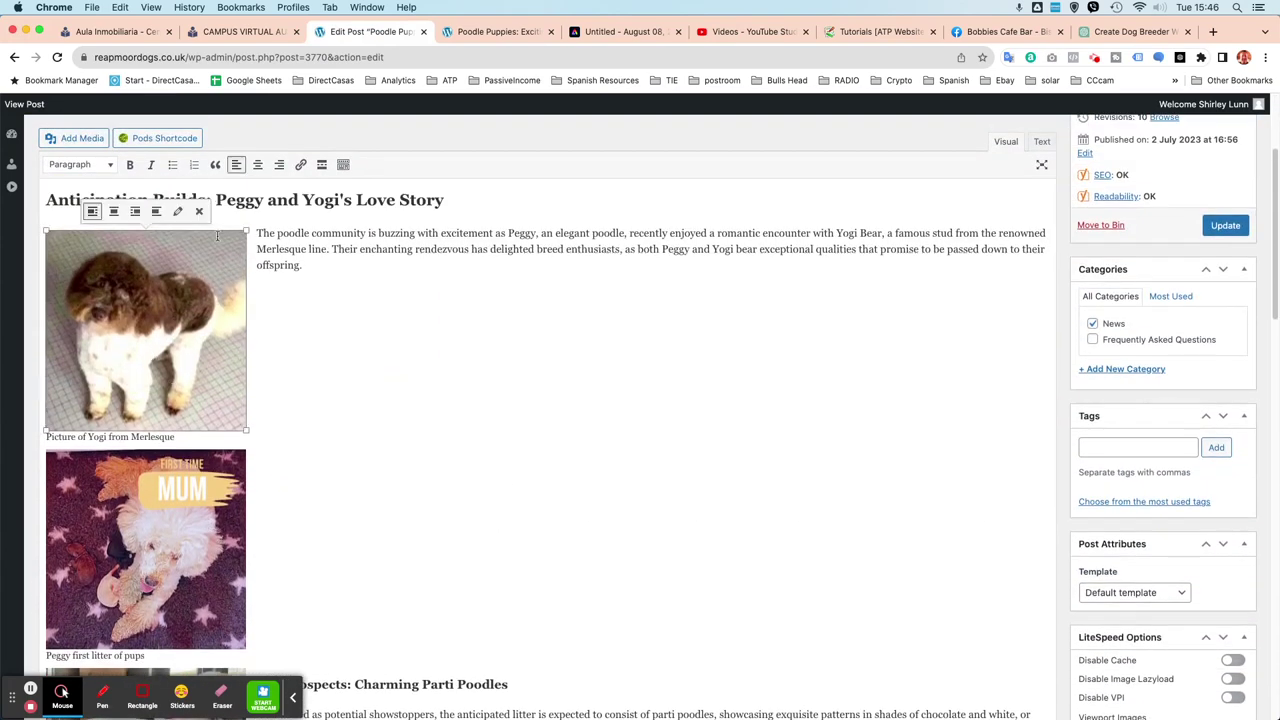
left_click(199, 211)
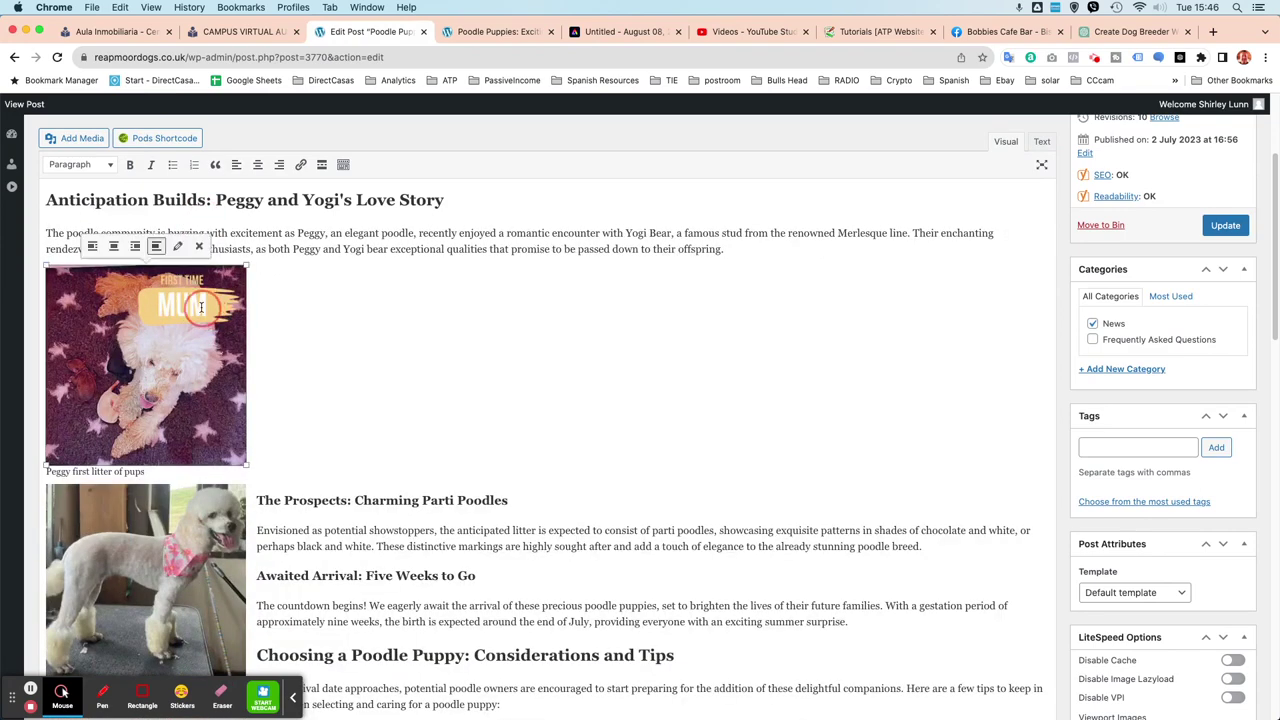
left_click(199, 246)
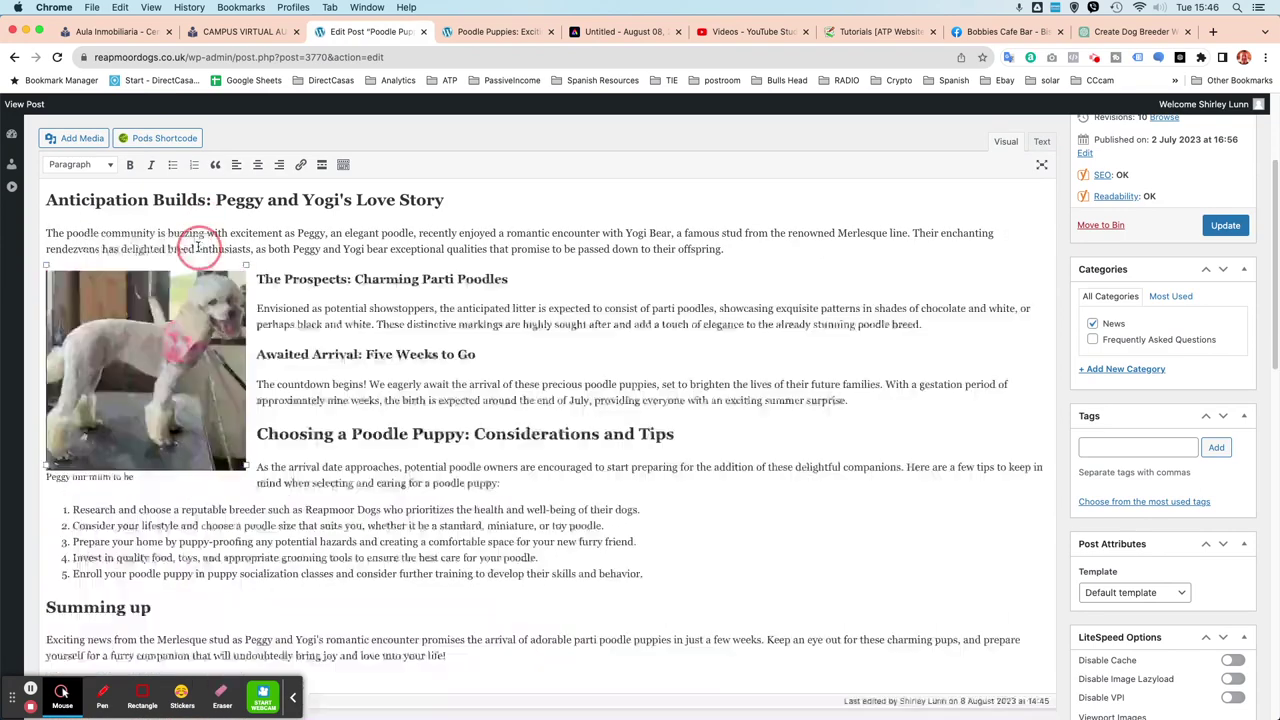
left_click(218, 311)
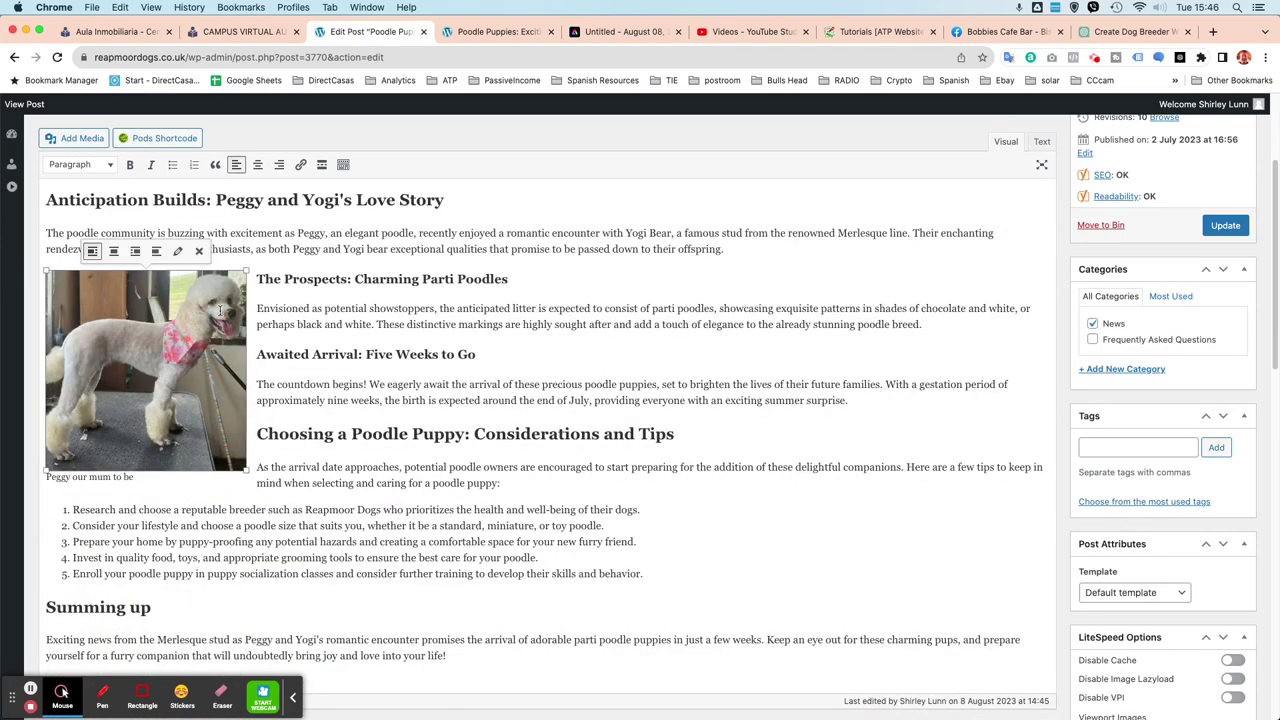
left_click(199, 251)
left_click(728, 251)
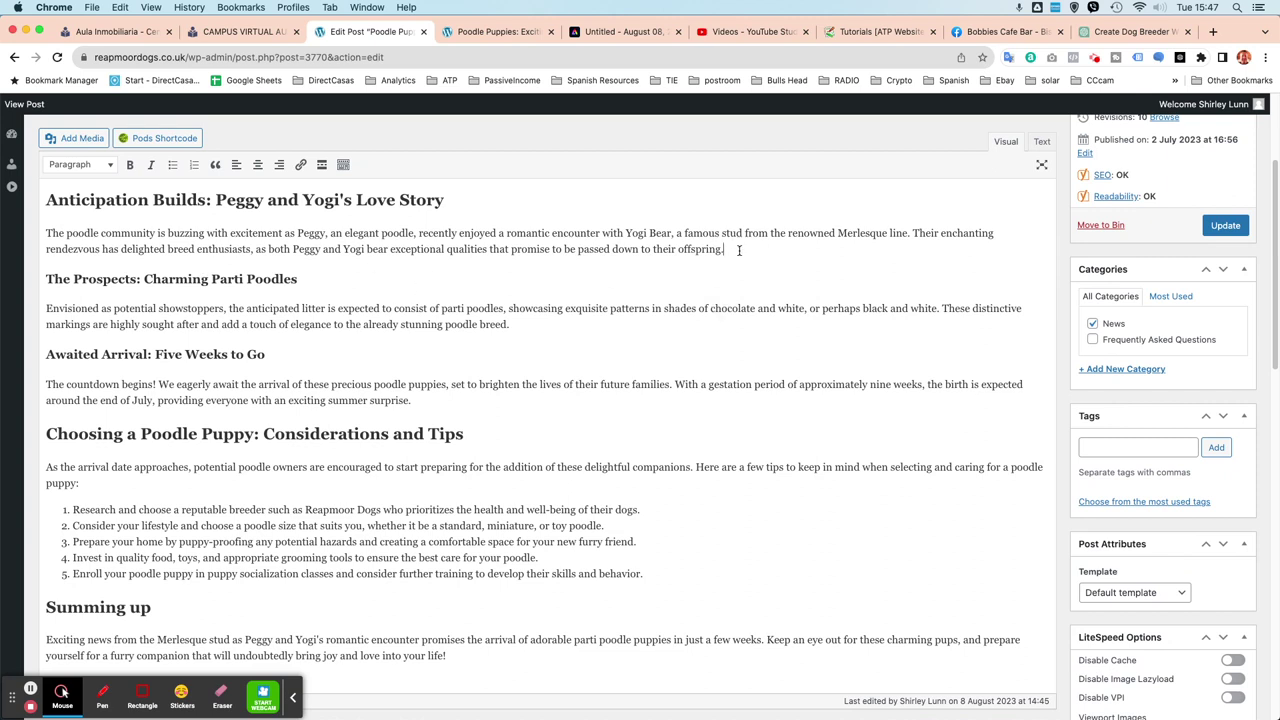
key("Return")
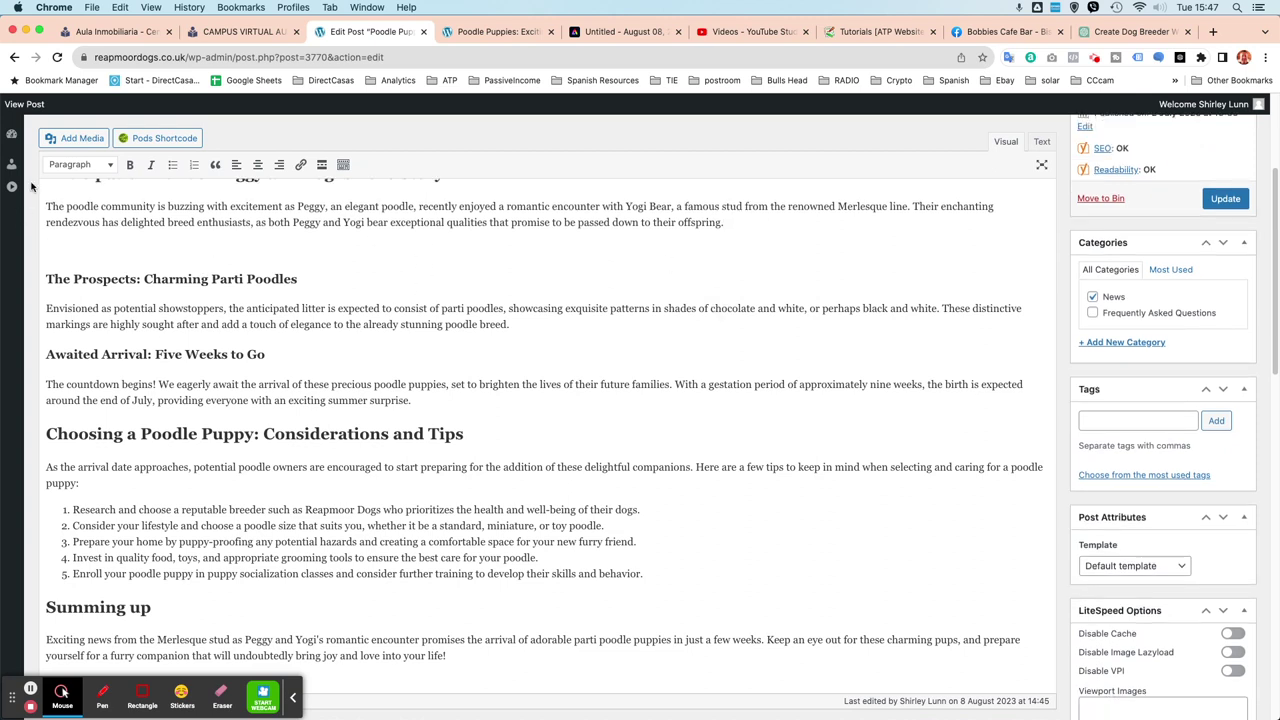
- Search the media library for 'yogi' and create a new gallery with the Yogi from Merlesque picture
left_click(67, 141)
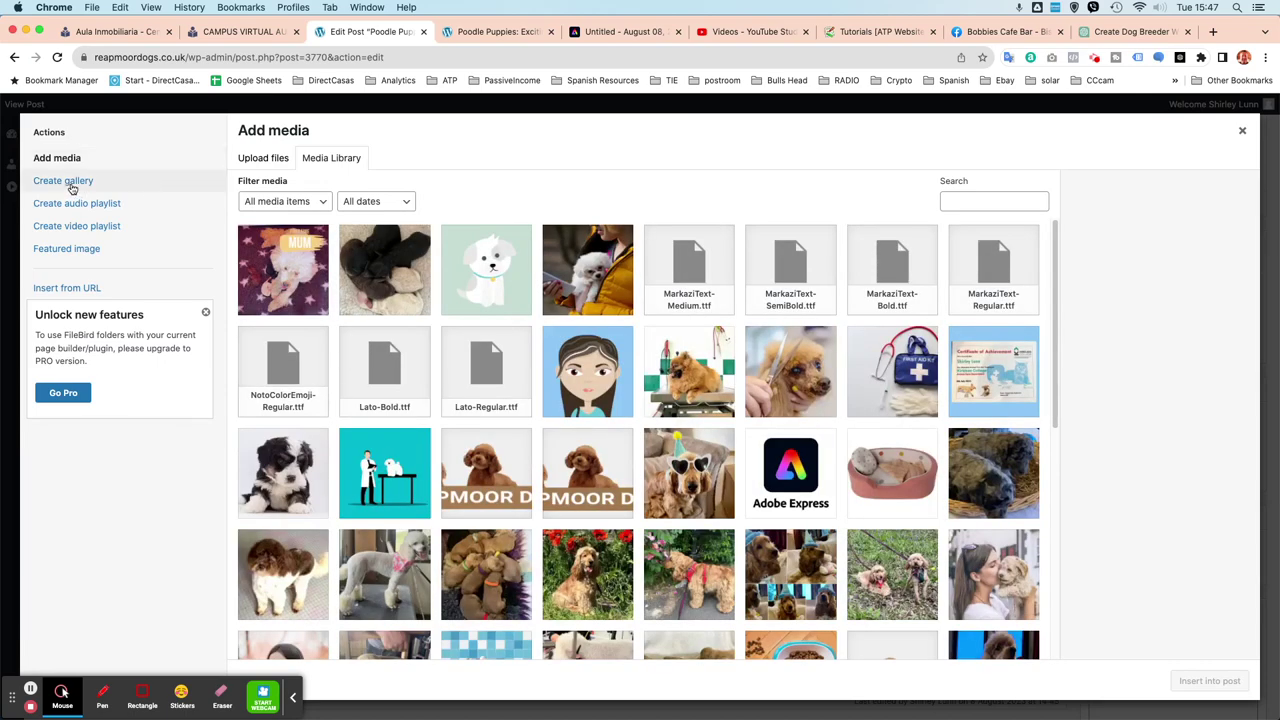
left_click(72, 184)
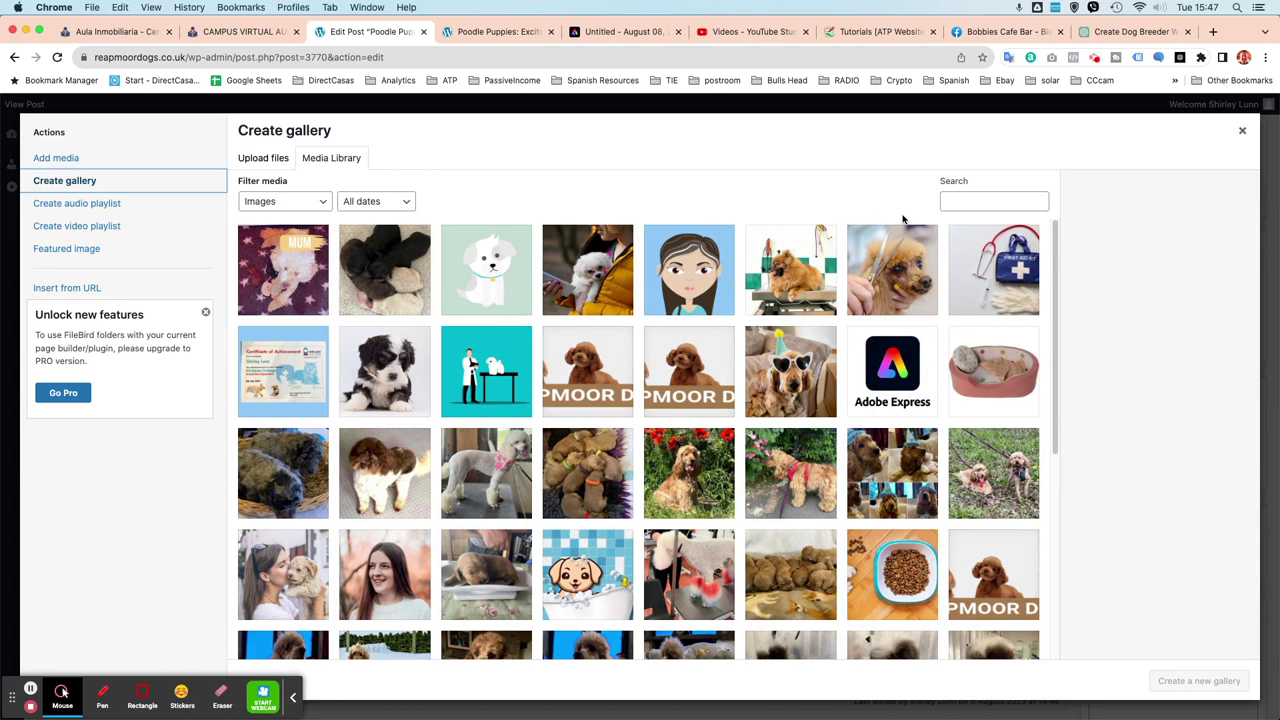
left_click(966, 199)
type("yogi")
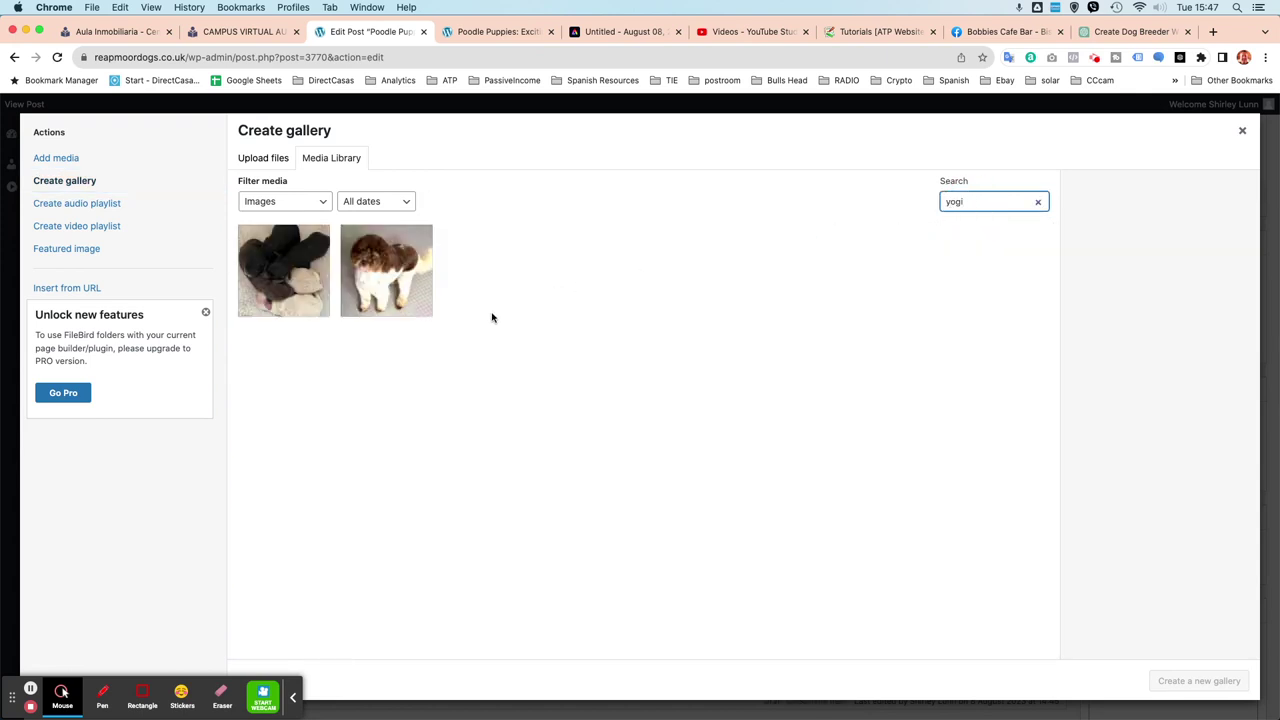
left_click(384, 284)
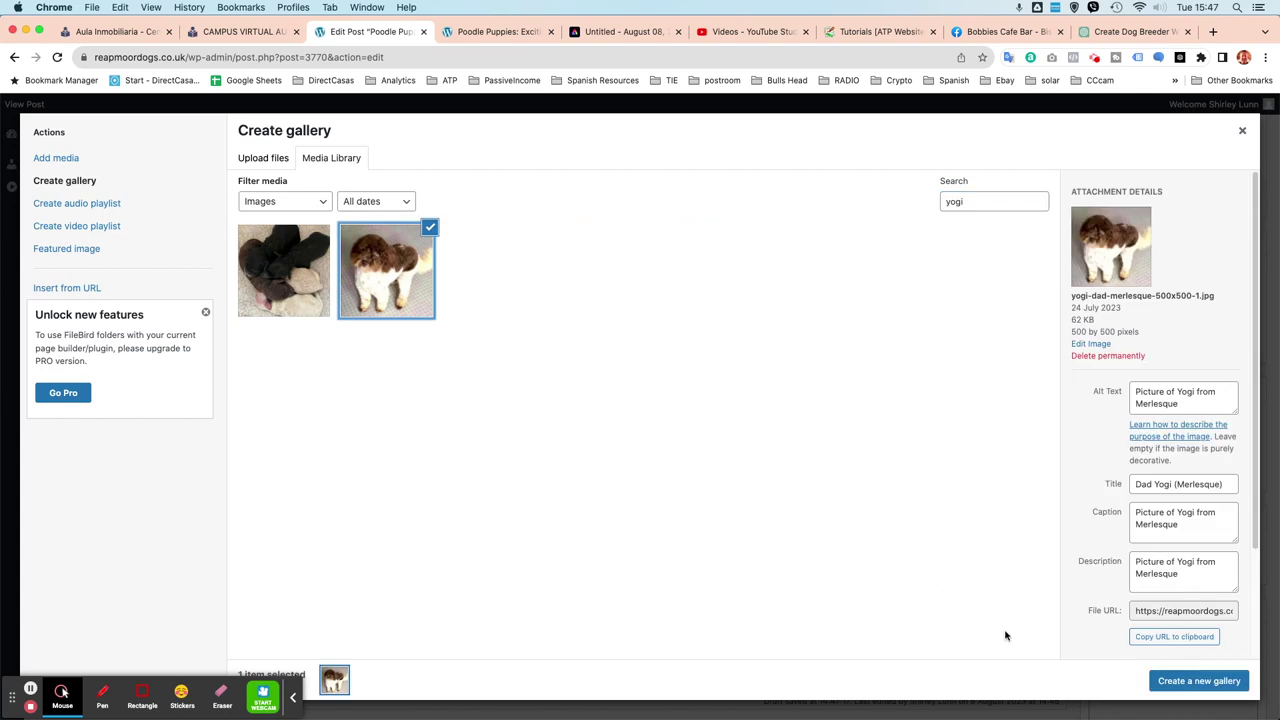
left_click(1204, 681)
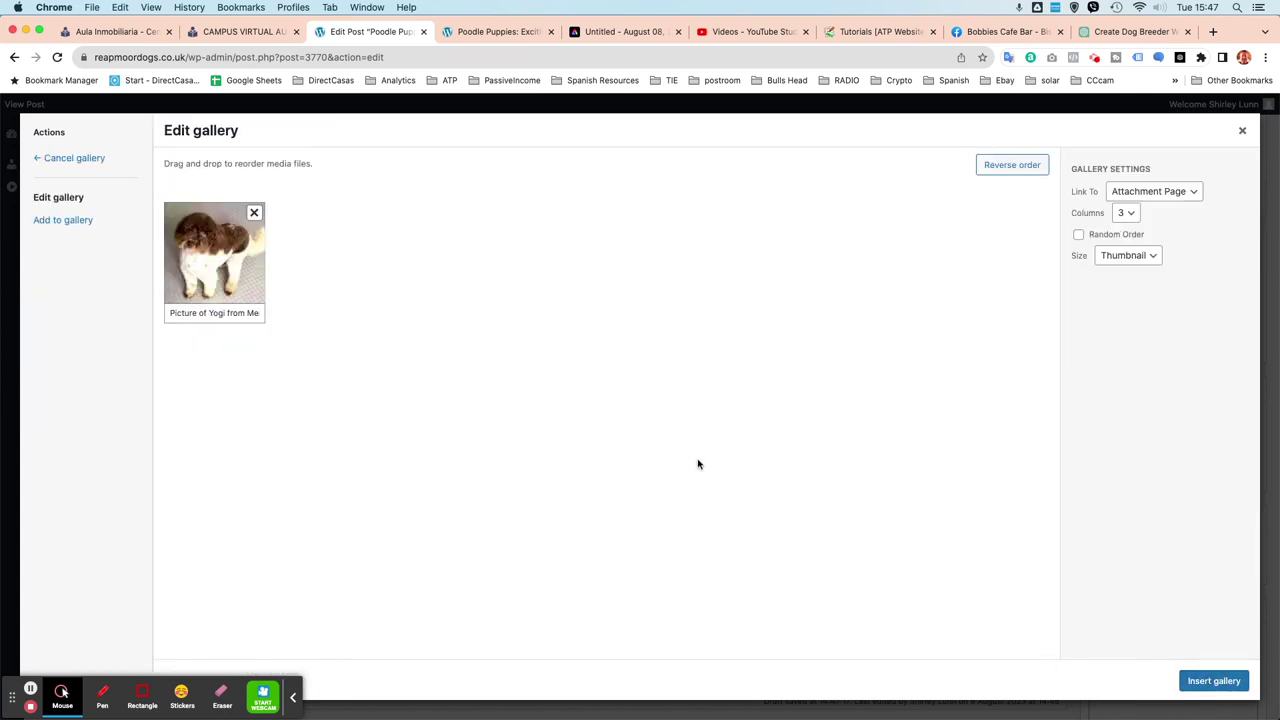
- Search the library for 'pe' and add three Peggy photos to the gallery
left_click(50, 220)
left_click(962, 203)
type("peggy")
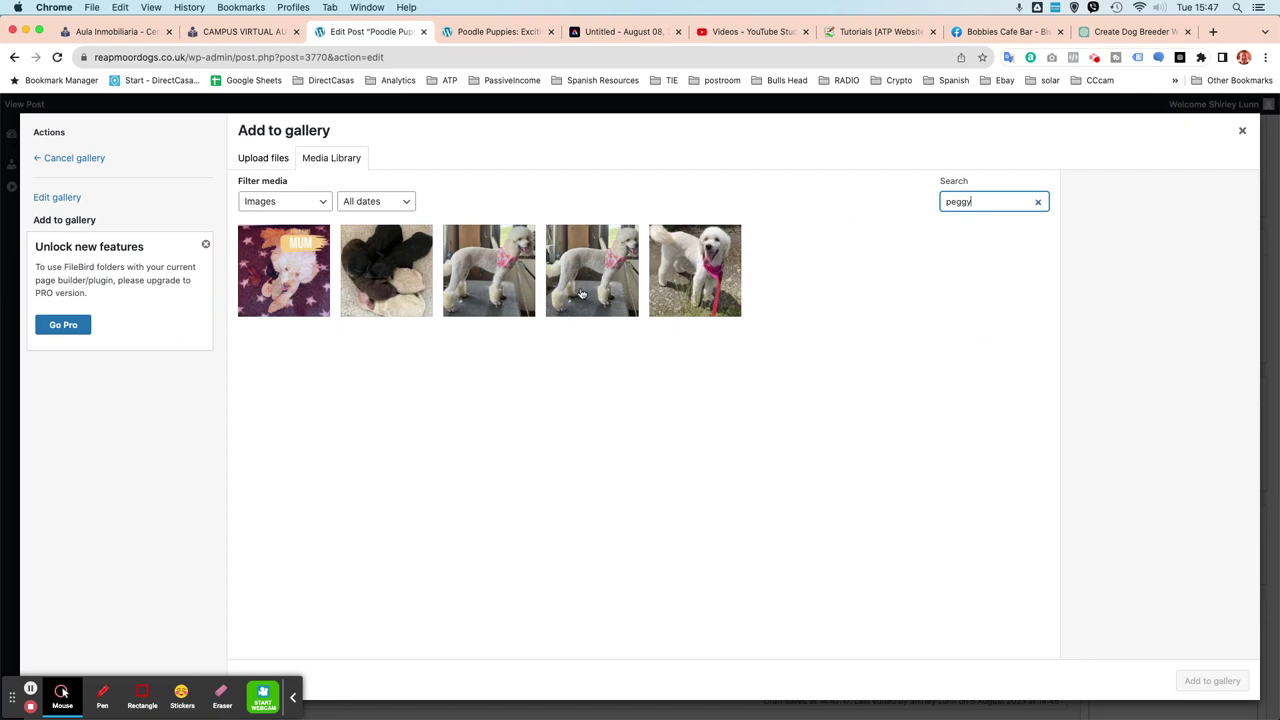
left_click(688, 266)
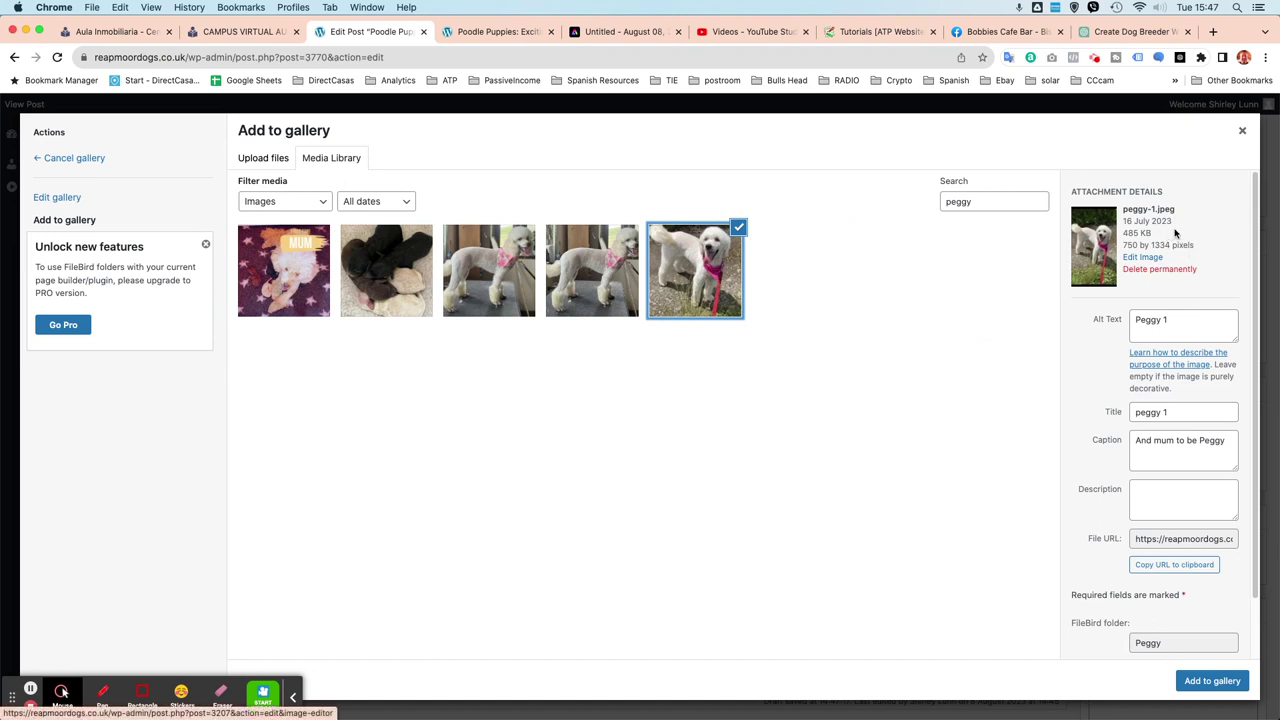
left_click(619, 273)
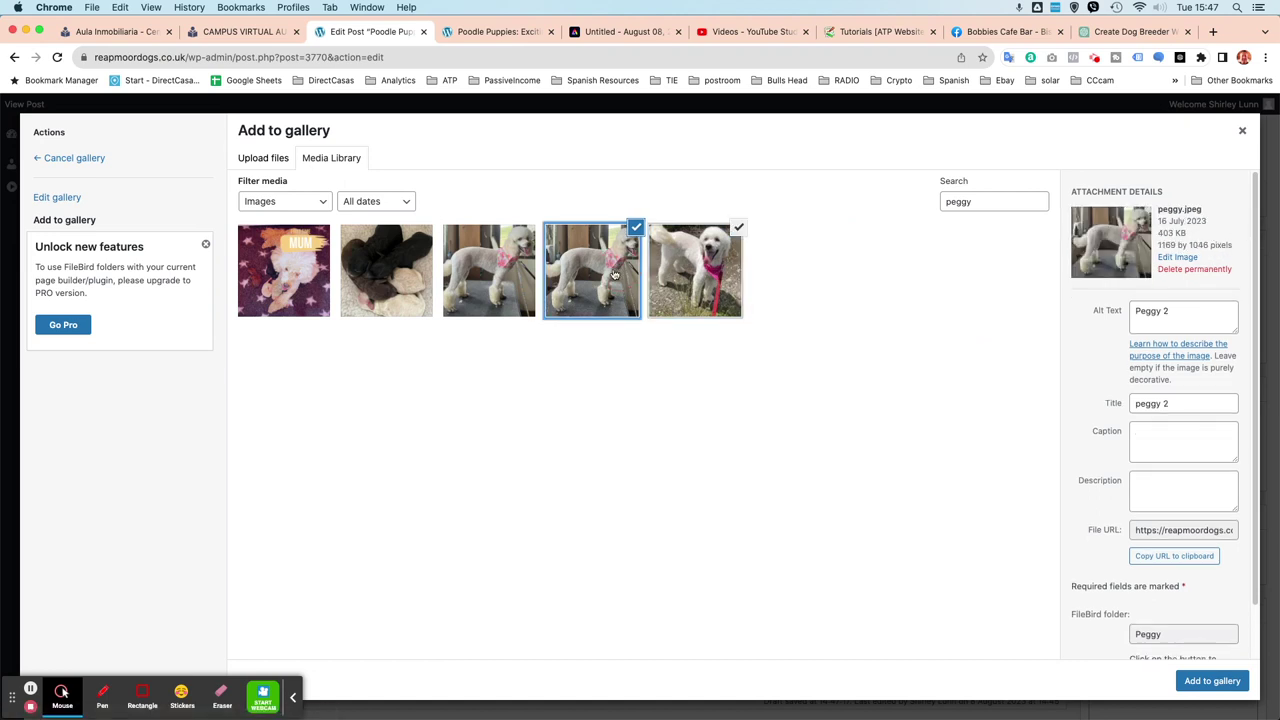
left_click(494, 279)
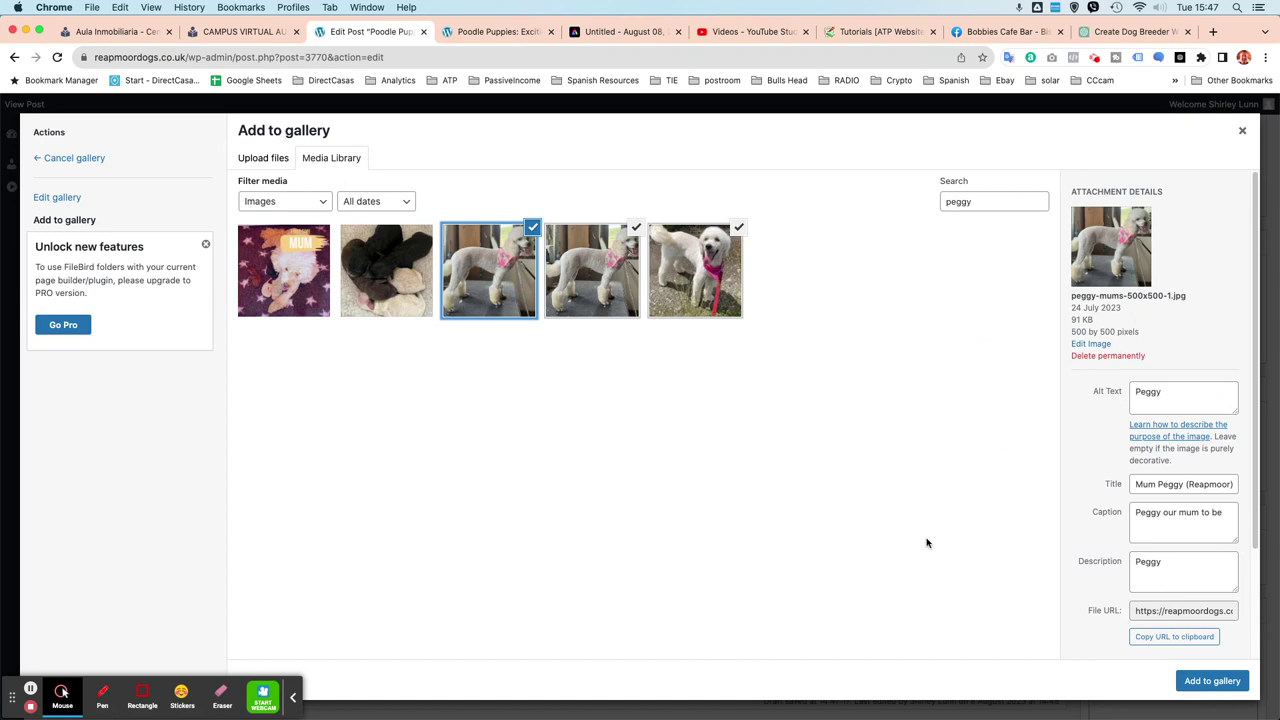
left_click(1210, 686)
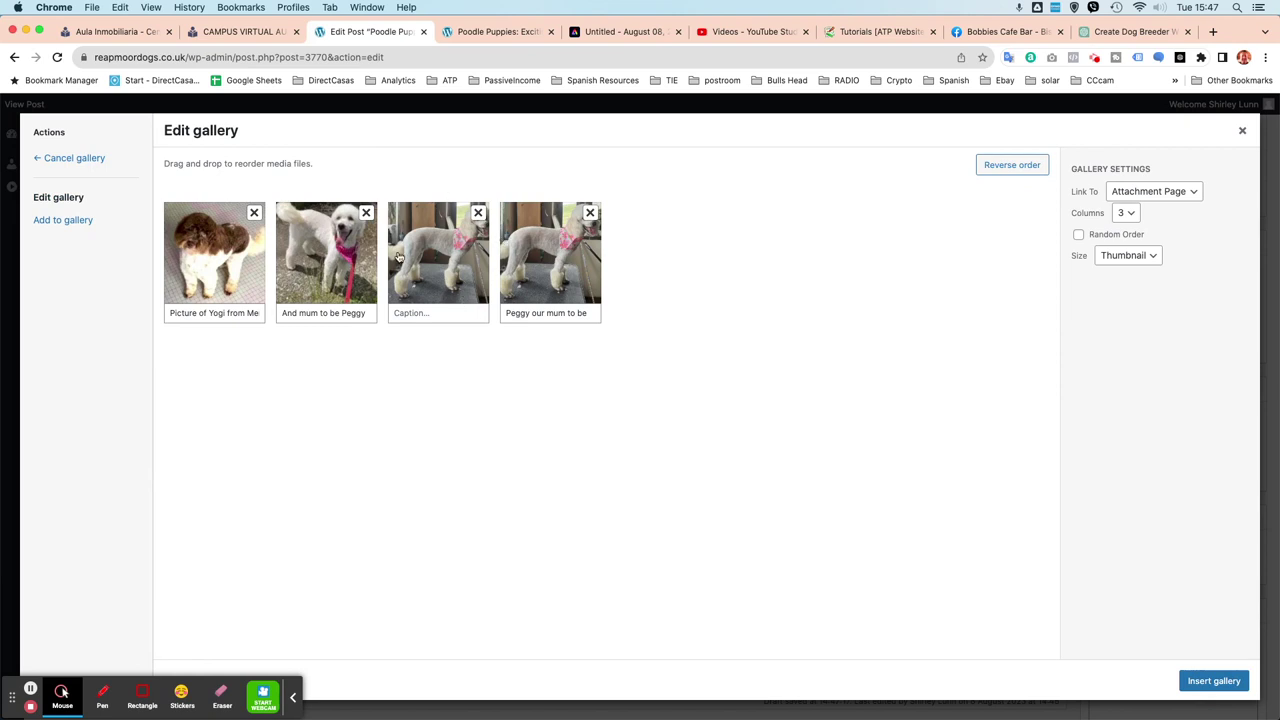
- Remove the two extra Peggy photos, keeping 'Peggy our mum to be', and insert the gallery
left_click(336, 257)
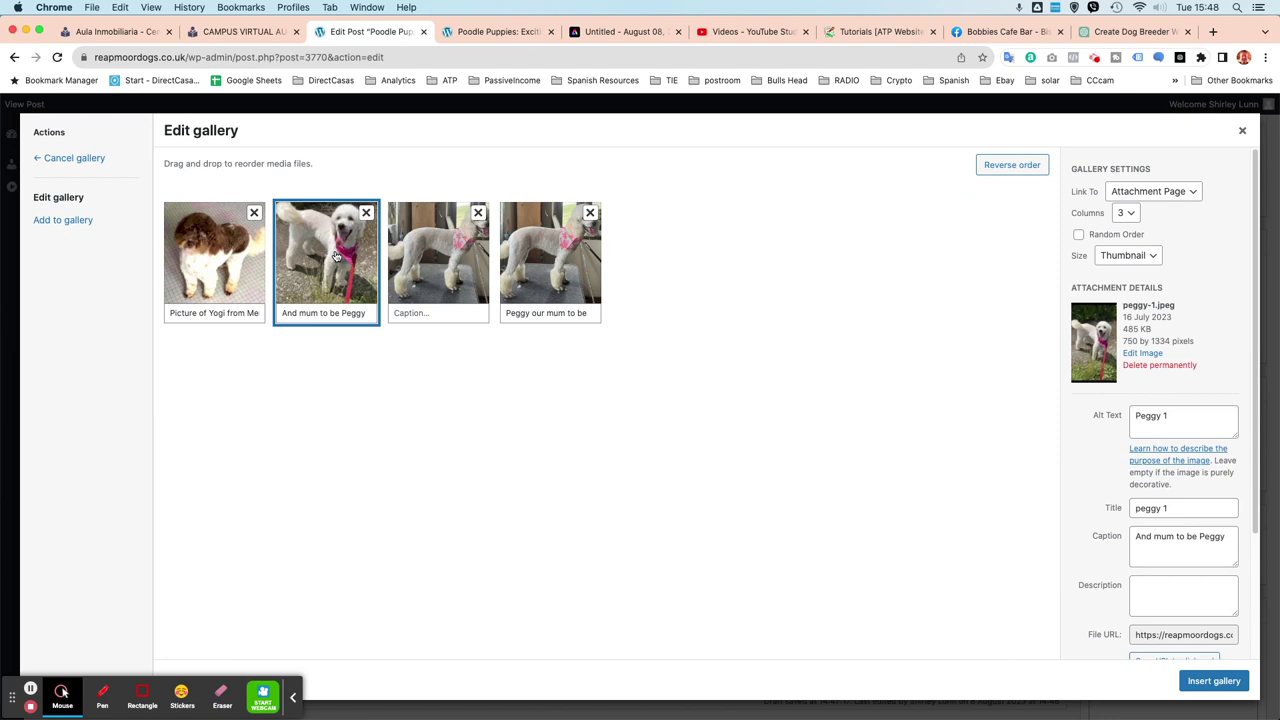
left_click(366, 213)
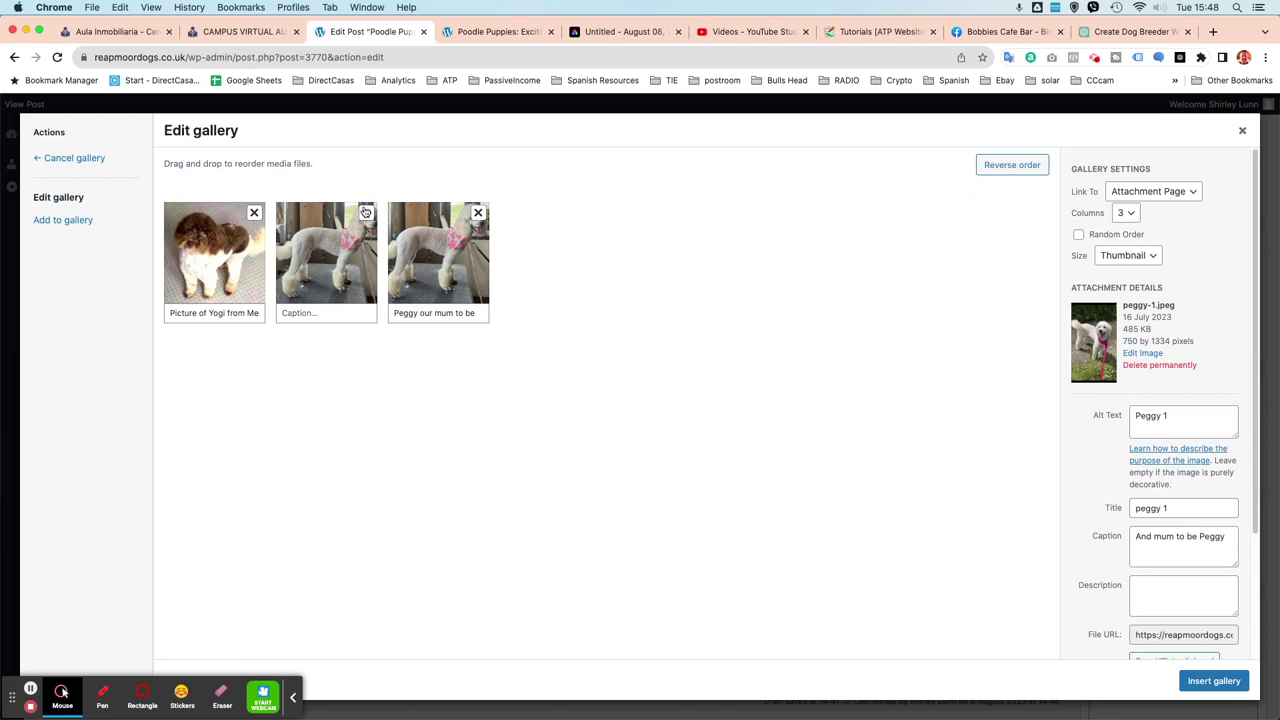
left_click(432, 224)
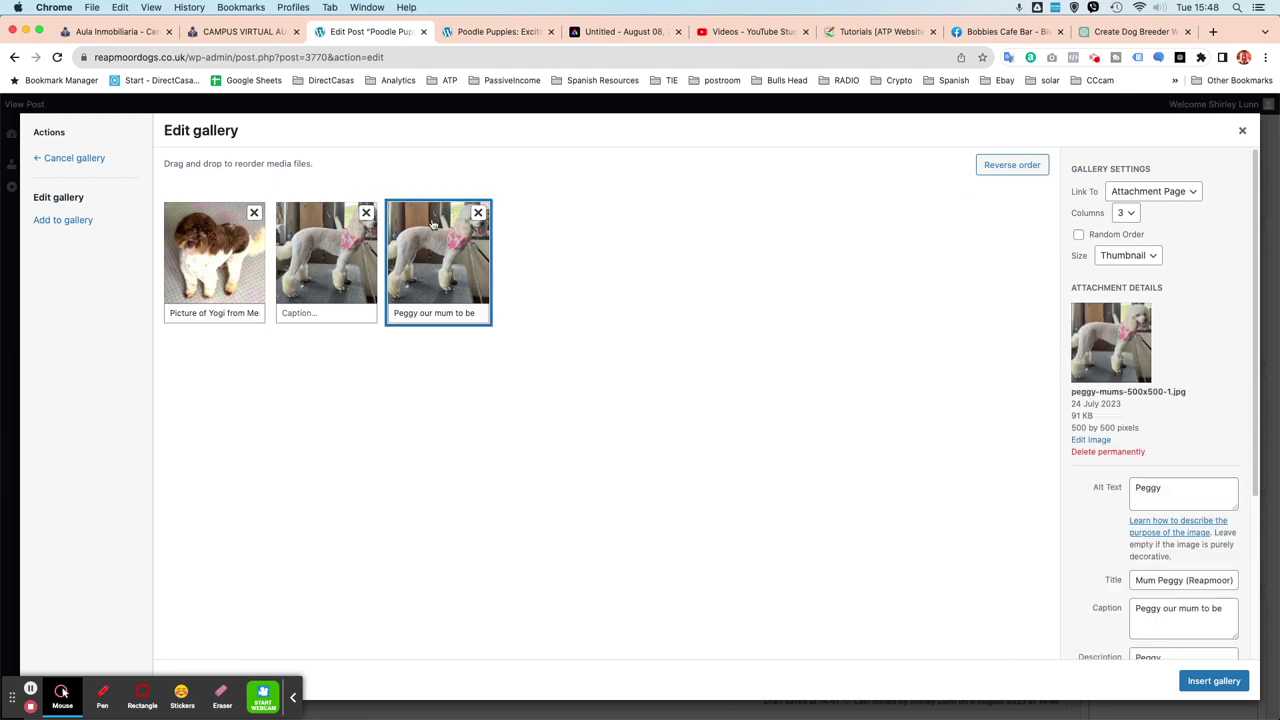
left_click(345, 232)
left_click(366, 214)
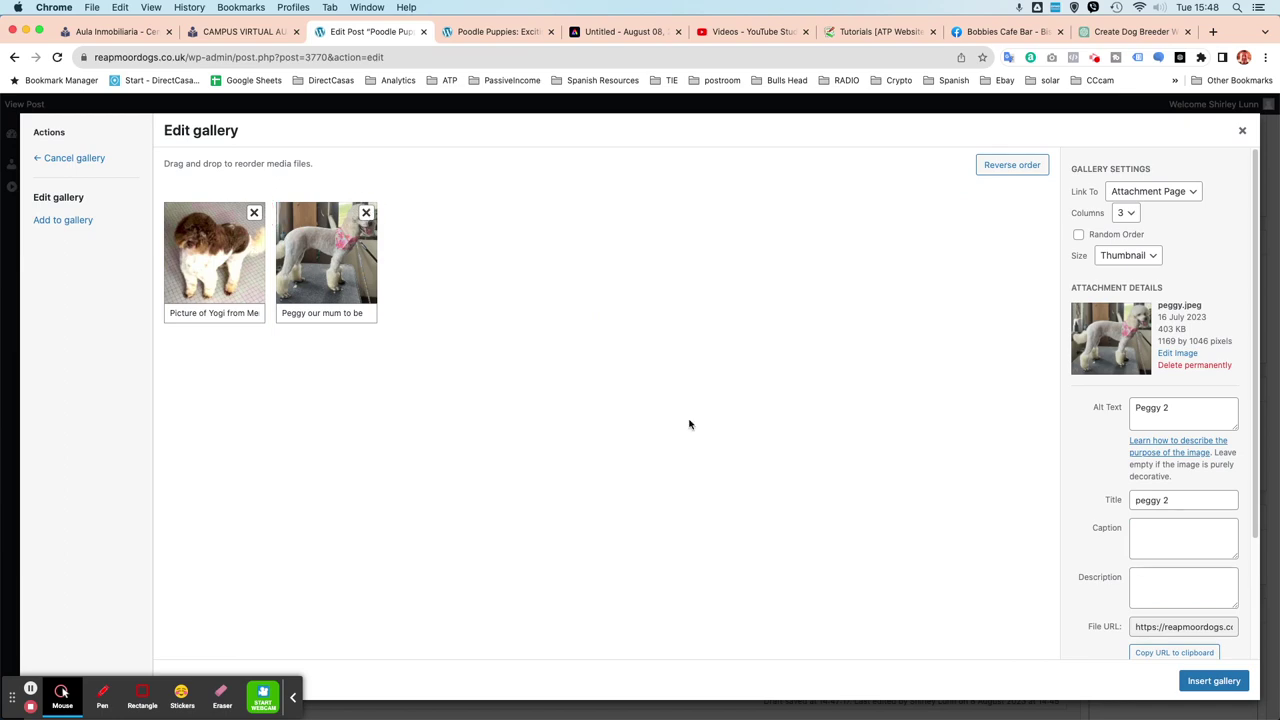
left_click(1212, 681)
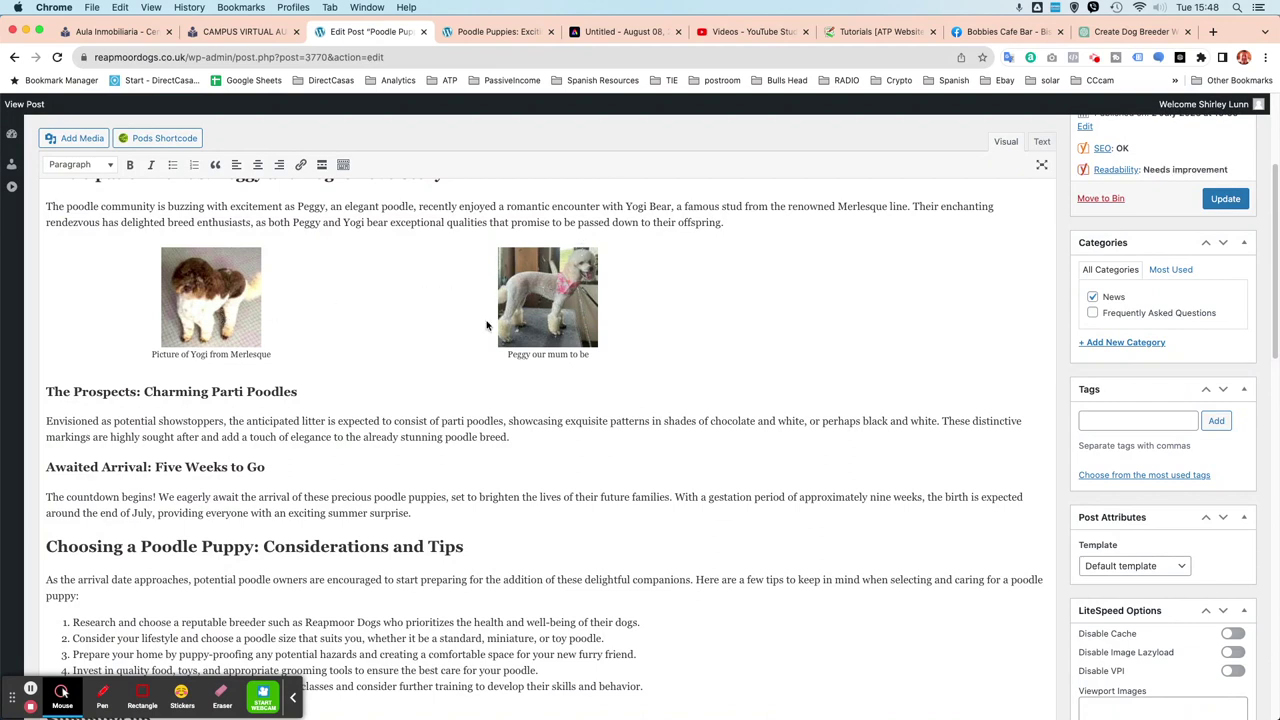
- Set the gallery to 2 columns with Medium-size images and save the post
left_click(426, 311)
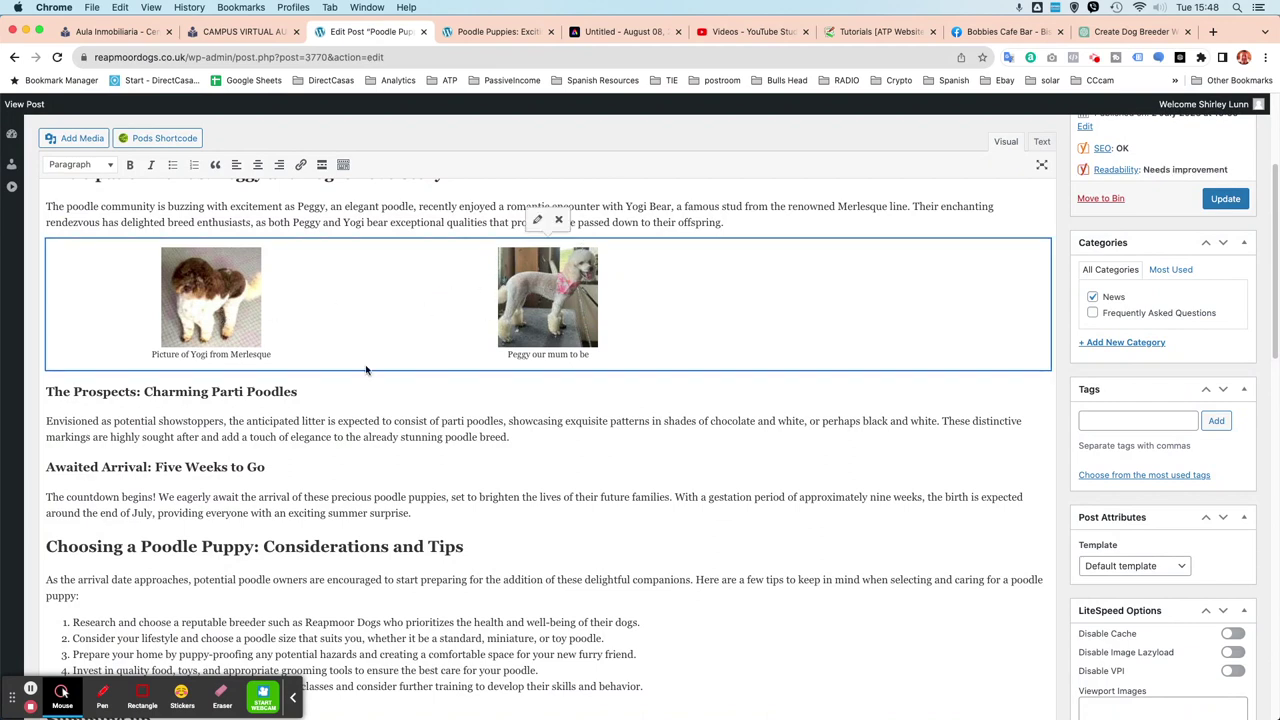
left_click(537, 221)
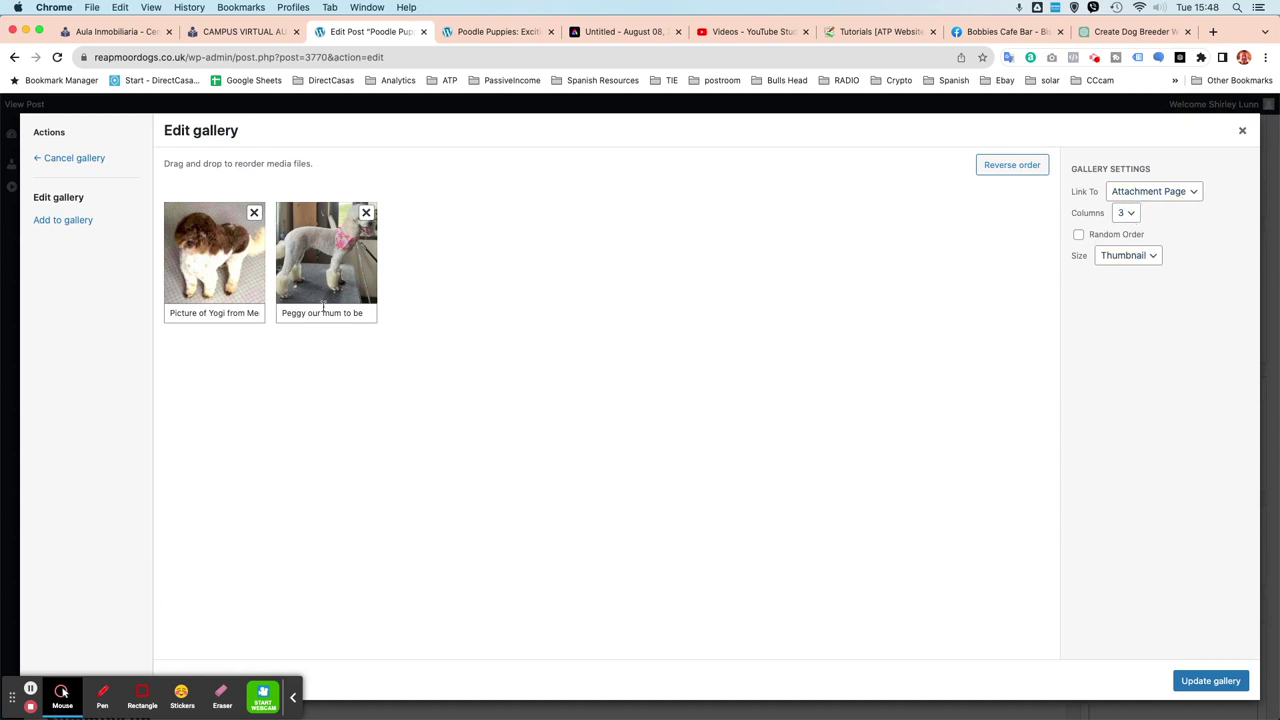
left_click(1127, 213)
left_click(1127, 204)
left_click(1155, 257)
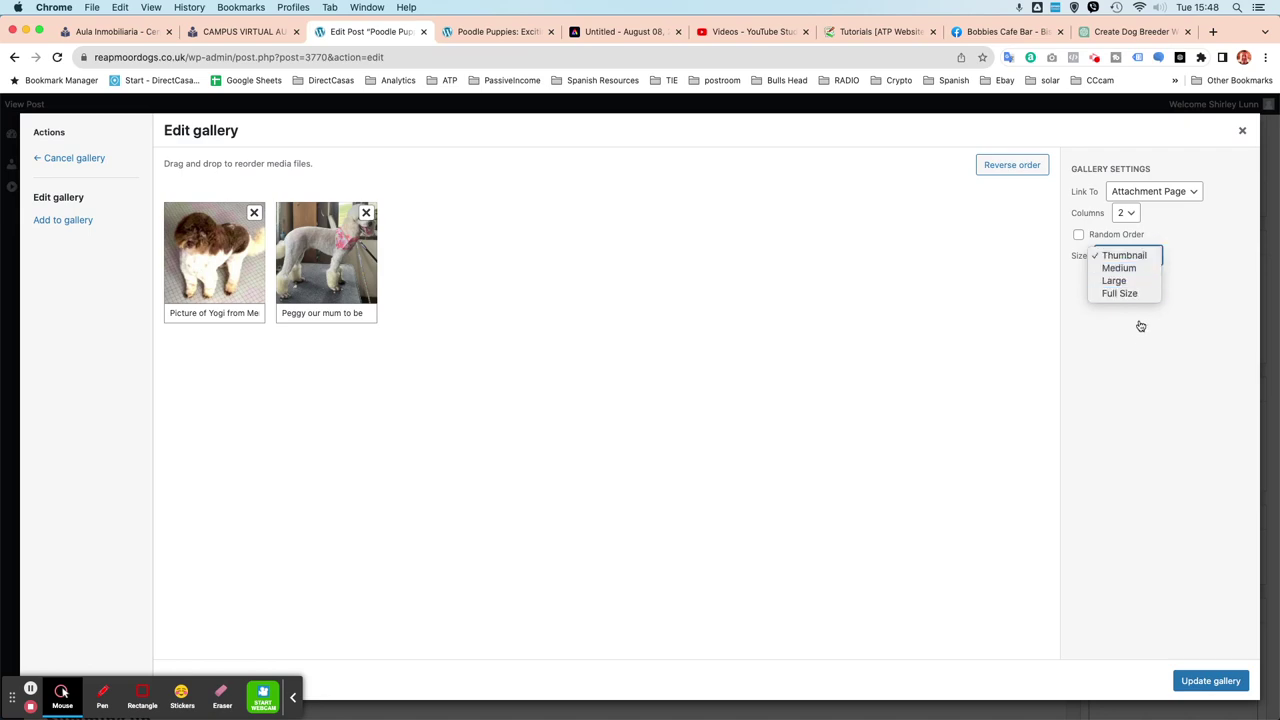
left_click(1120, 268)
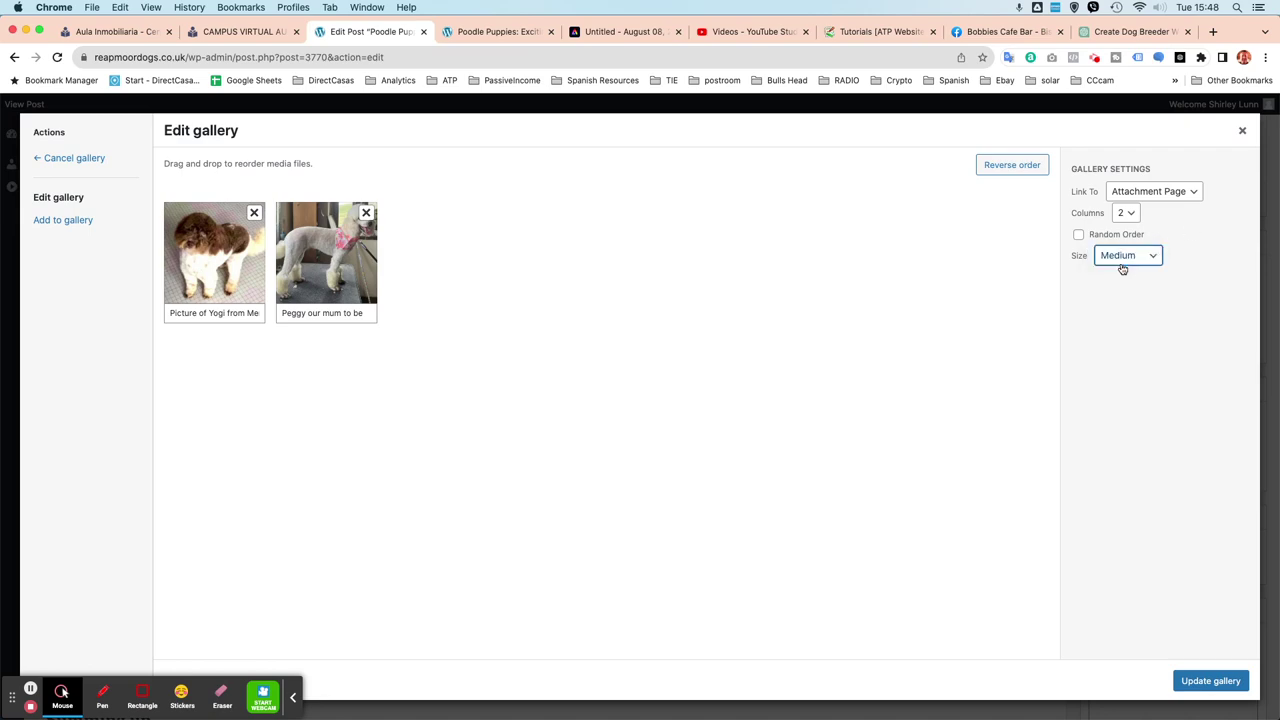
left_click(1180, 682)
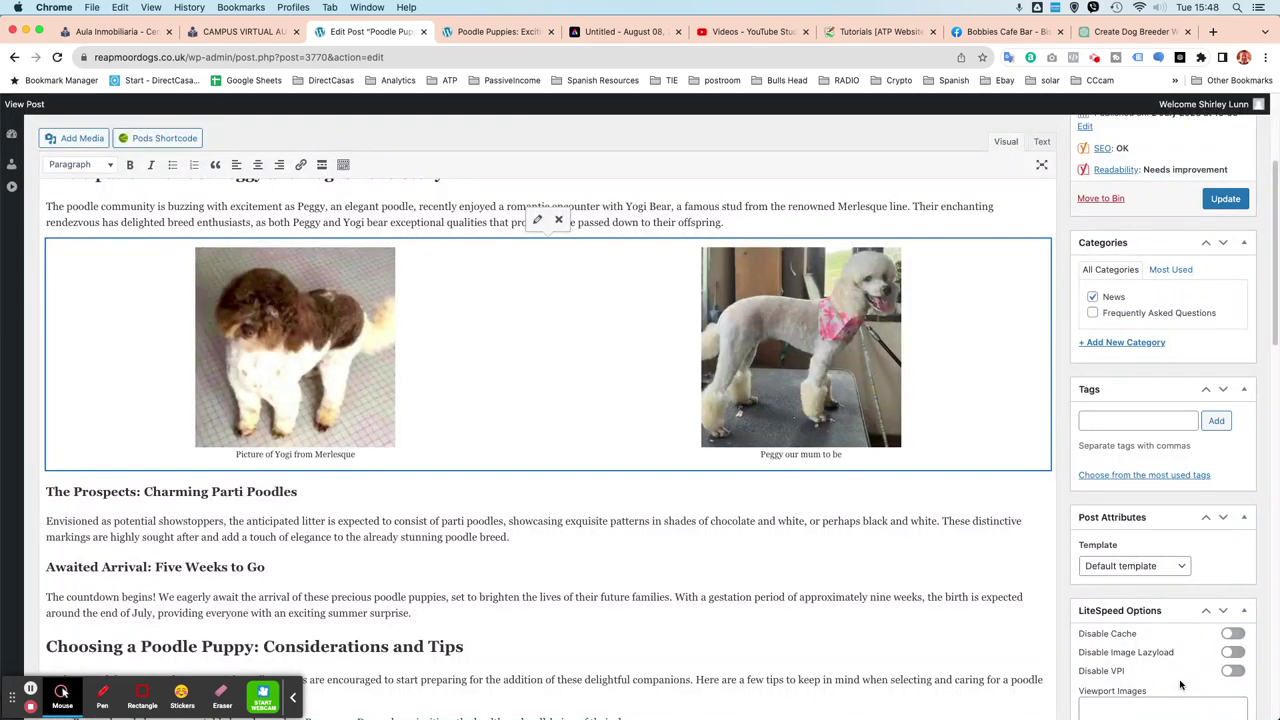
left_click(1222, 198)
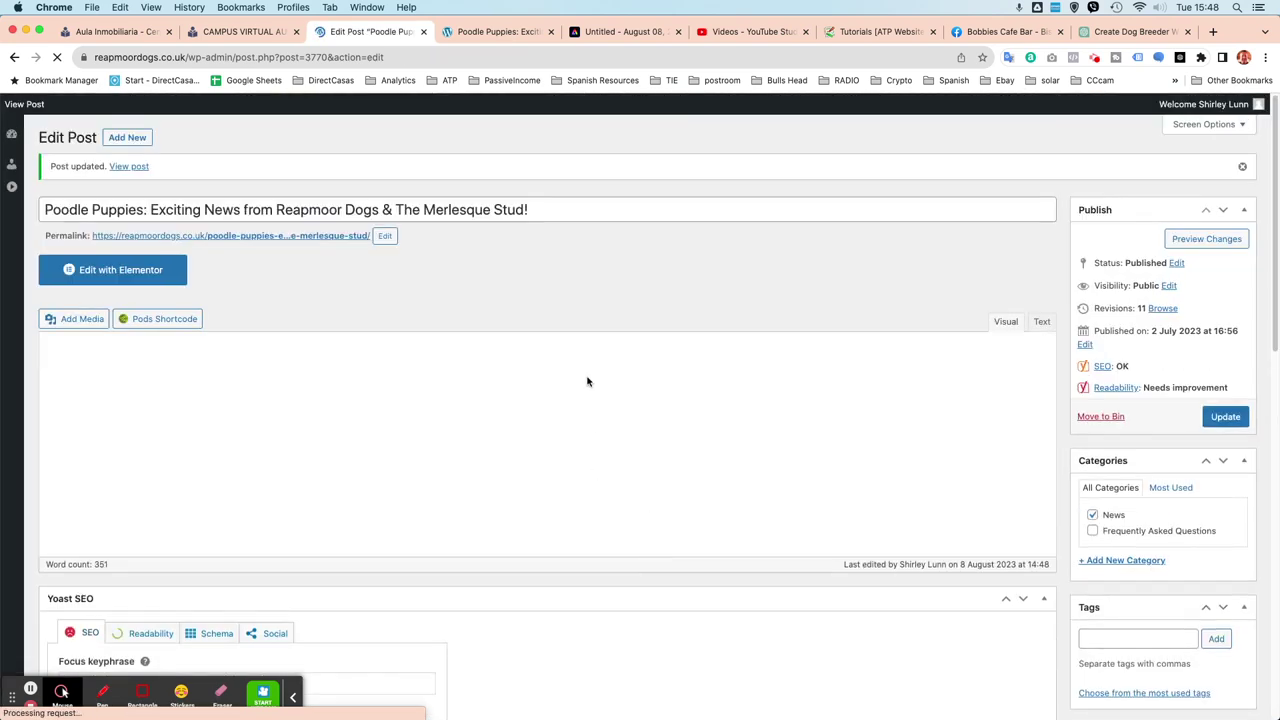
left_click(500, 32)
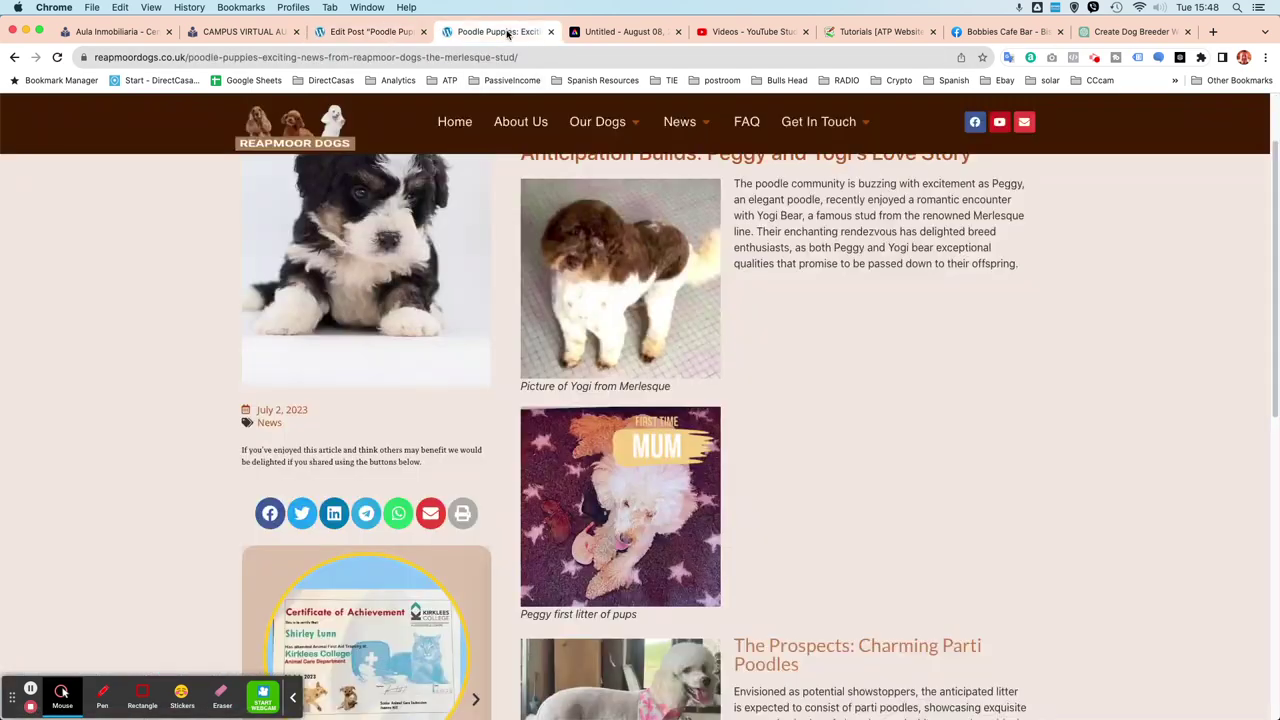
left_click(57, 57)
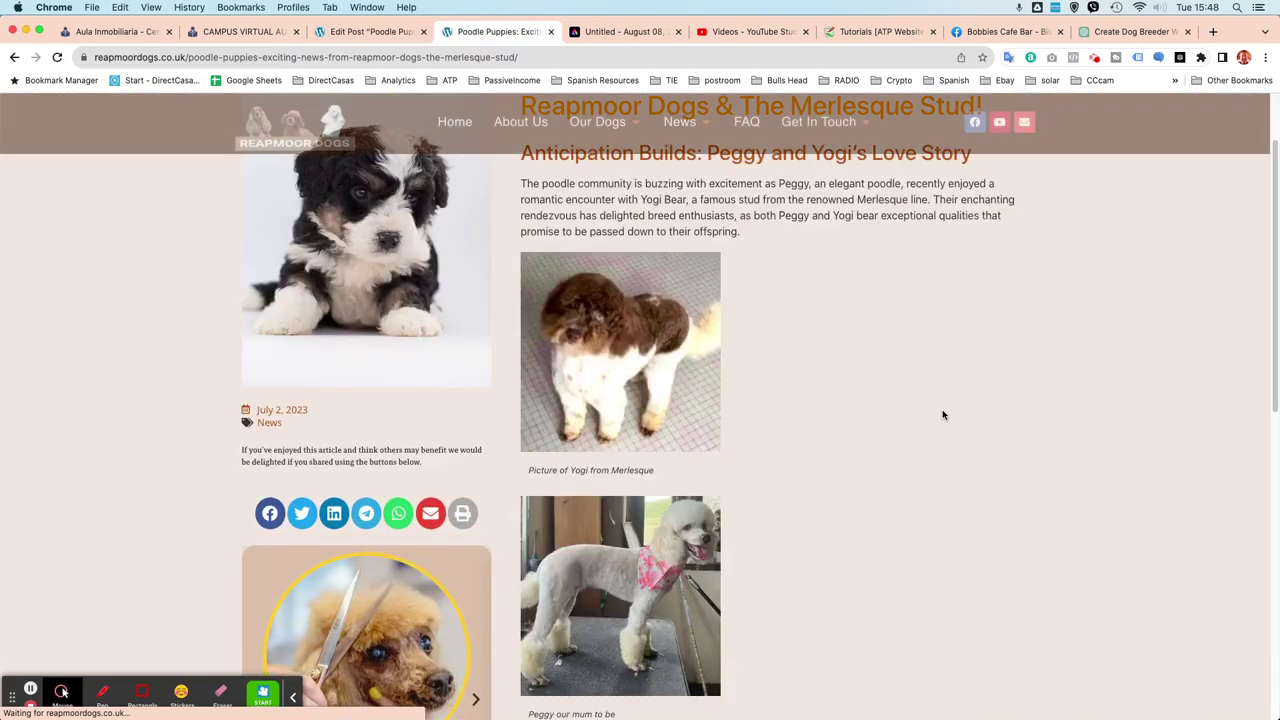
scroll(727, 495, "down", 5)
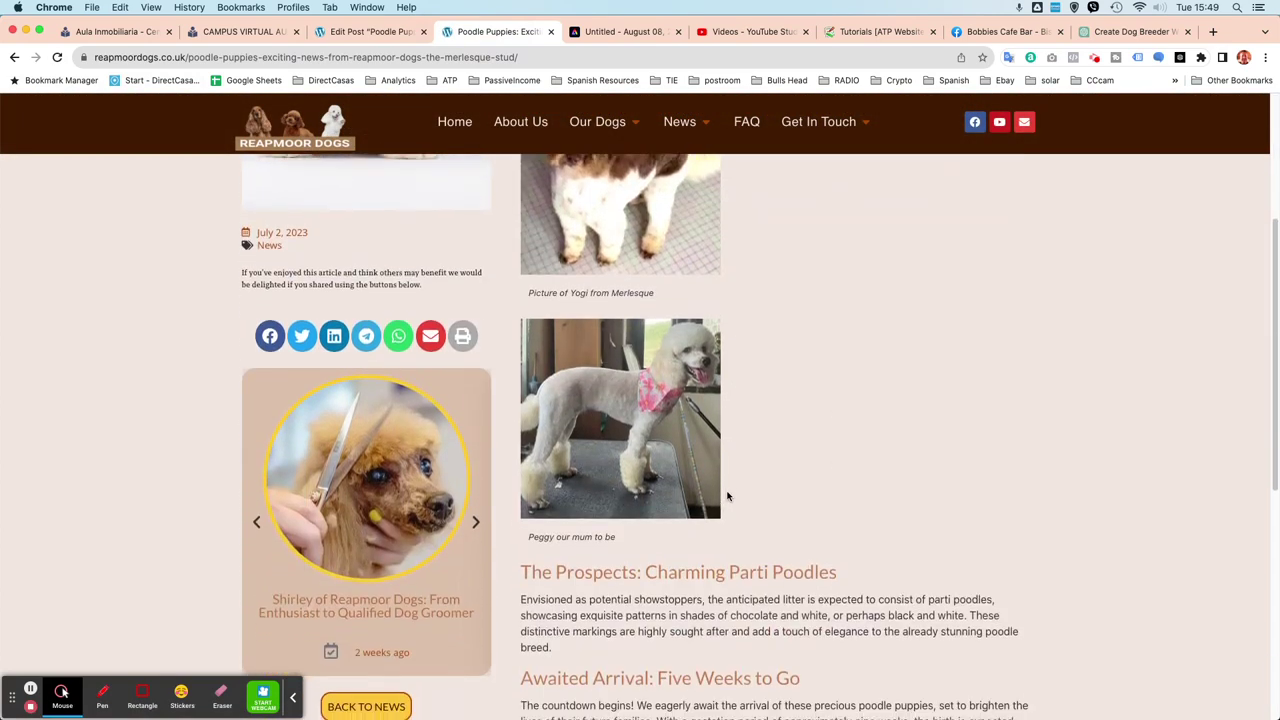
scroll(727, 495, "up", 2)
scroll(640, 515, "up", 3)
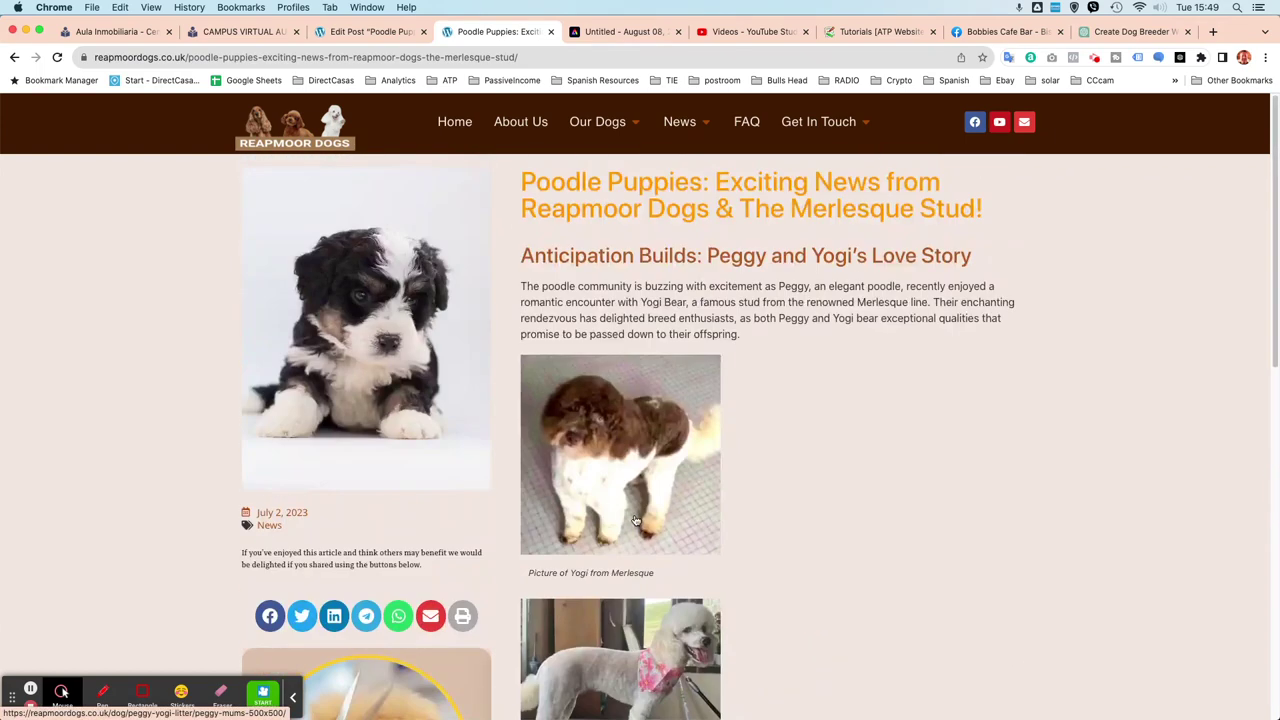
scroll(635, 521, "down", 5)
scroll(648, 401, "up", 3)
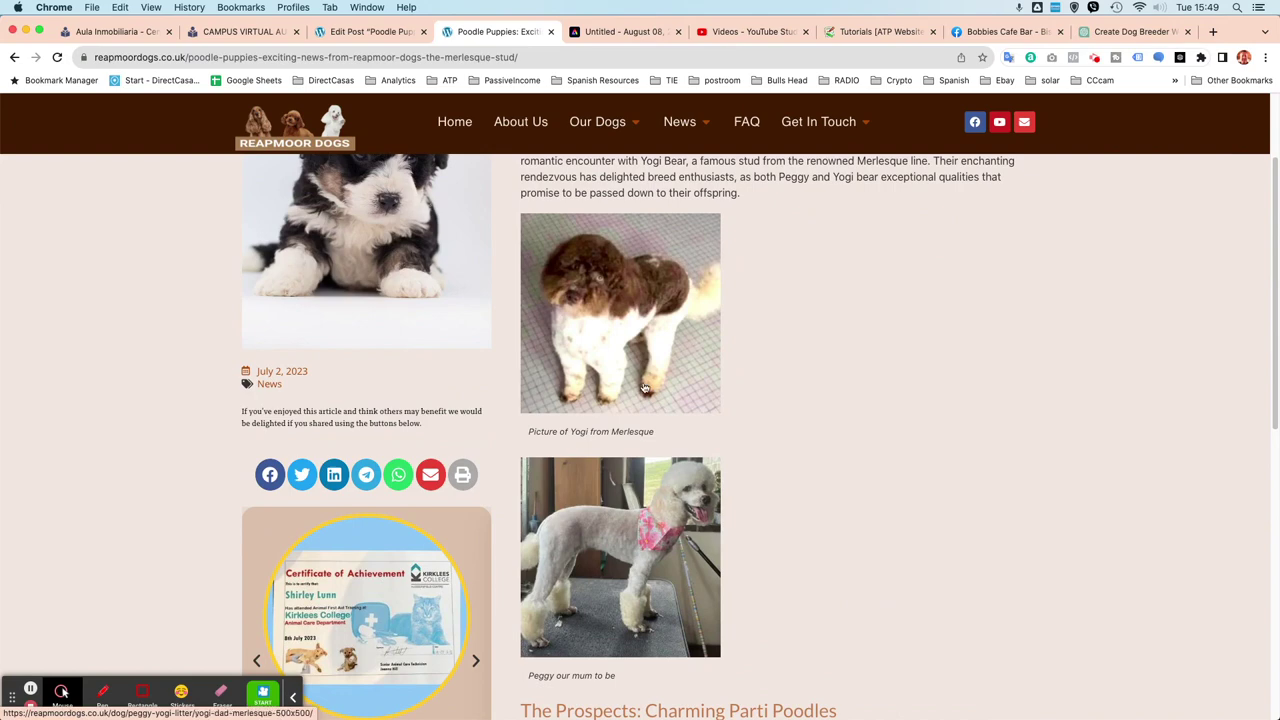
- Change the Yogi and Peggy gallery's image size to Thumbnail and save the post
left_click(368, 31)
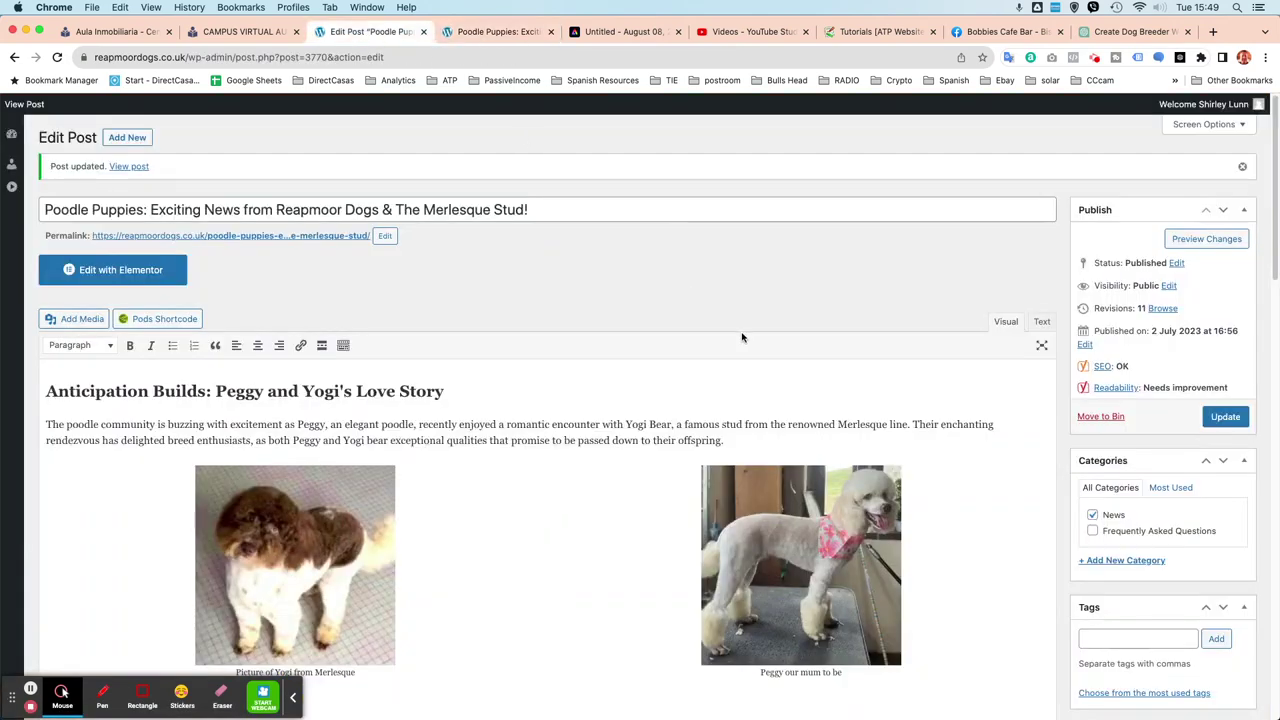
scroll(651, 421, "down", 2)
left_click(527, 478)
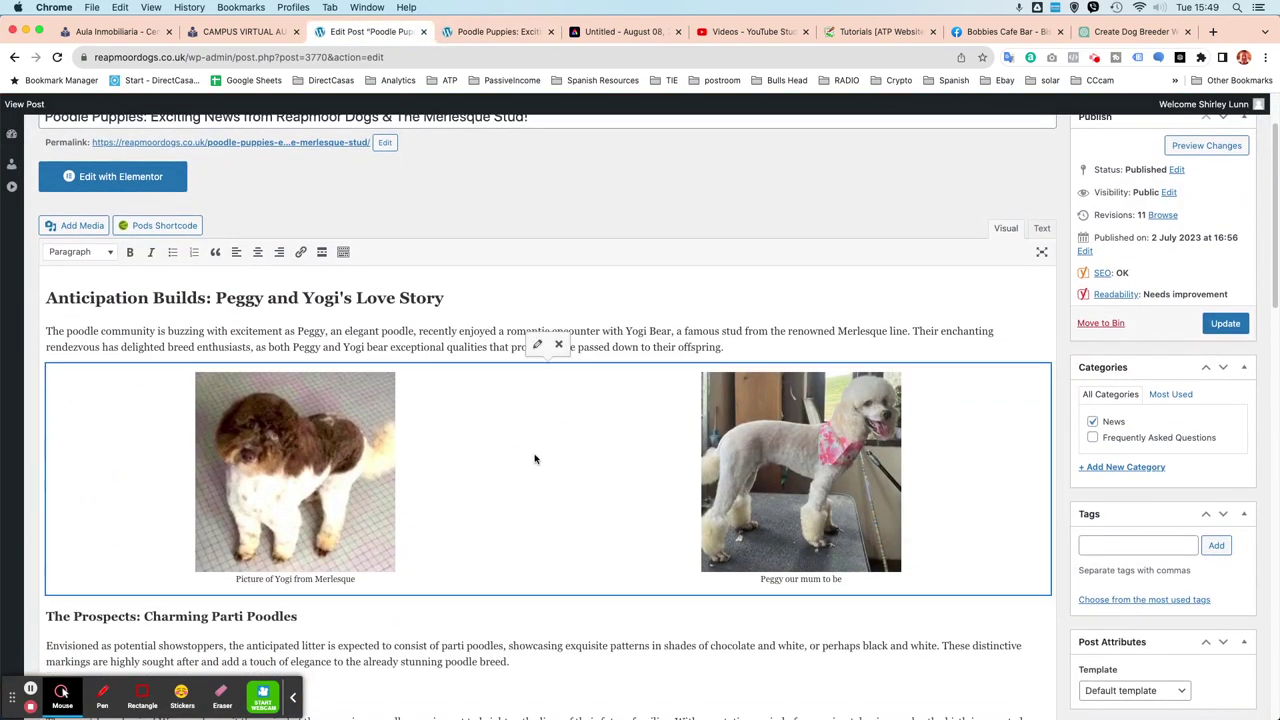
left_click(536, 343)
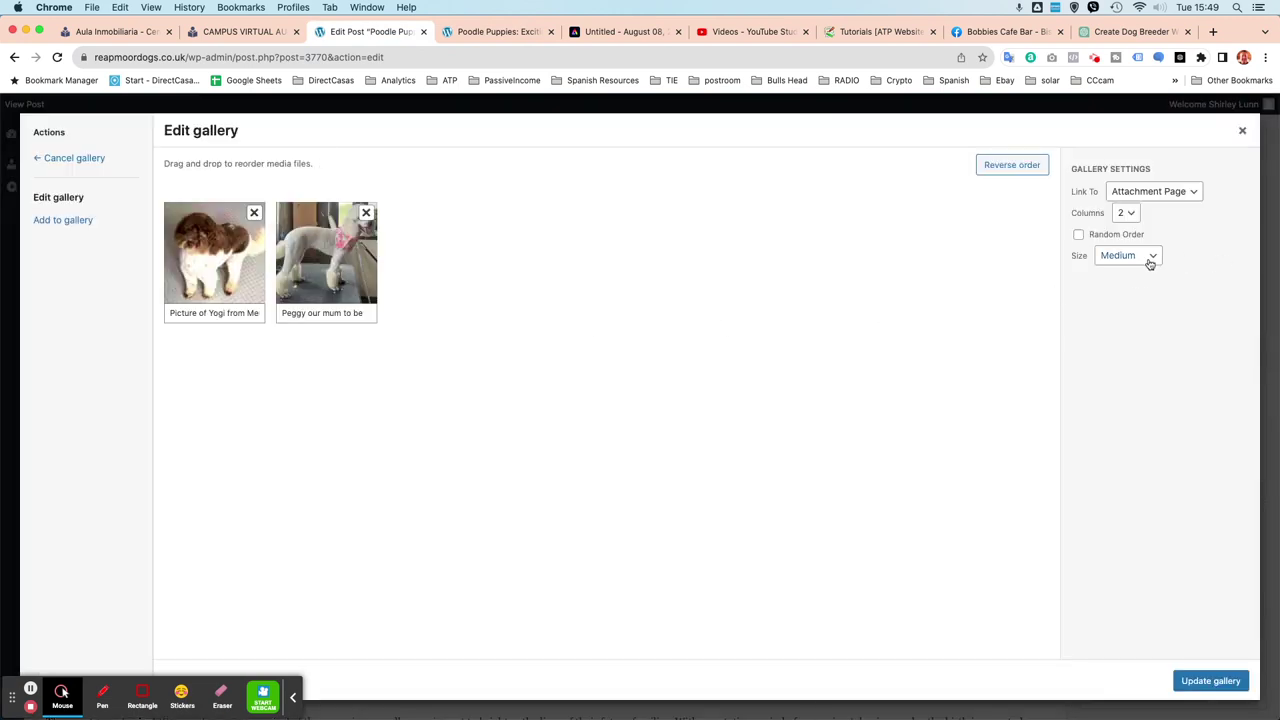
left_click(1153, 258)
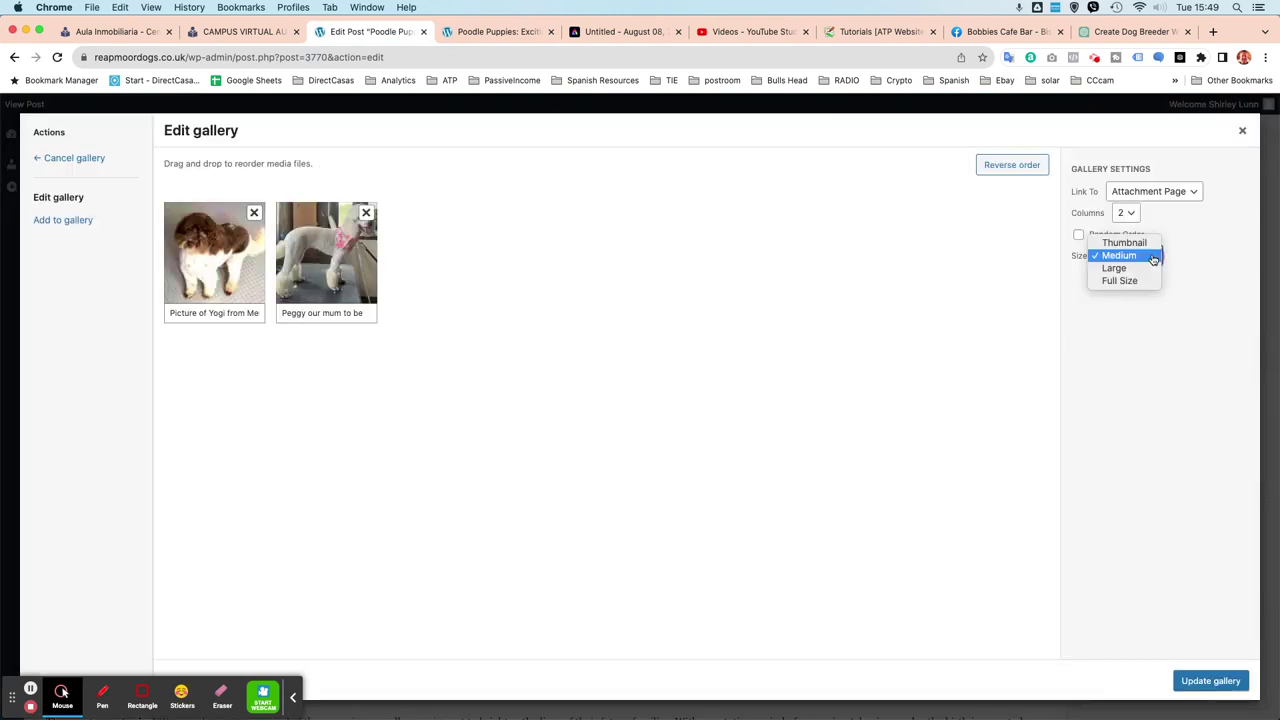
left_click(1130, 243)
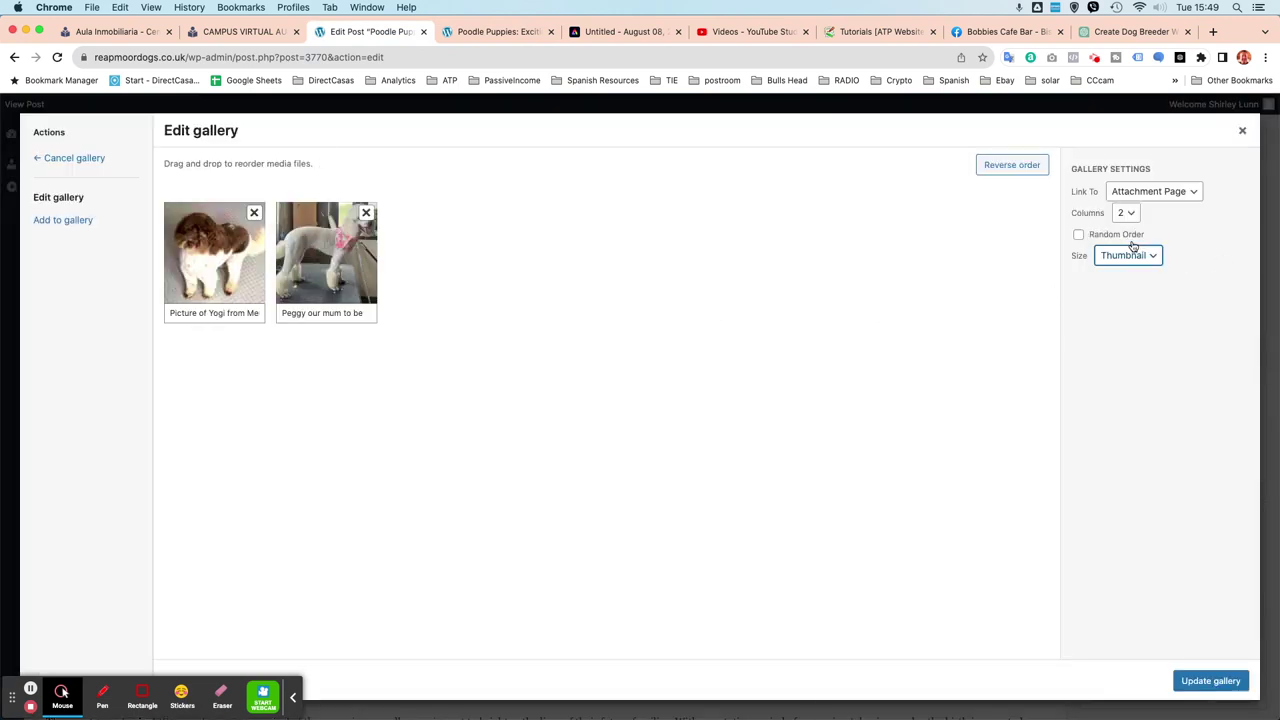
left_click(1203, 683)
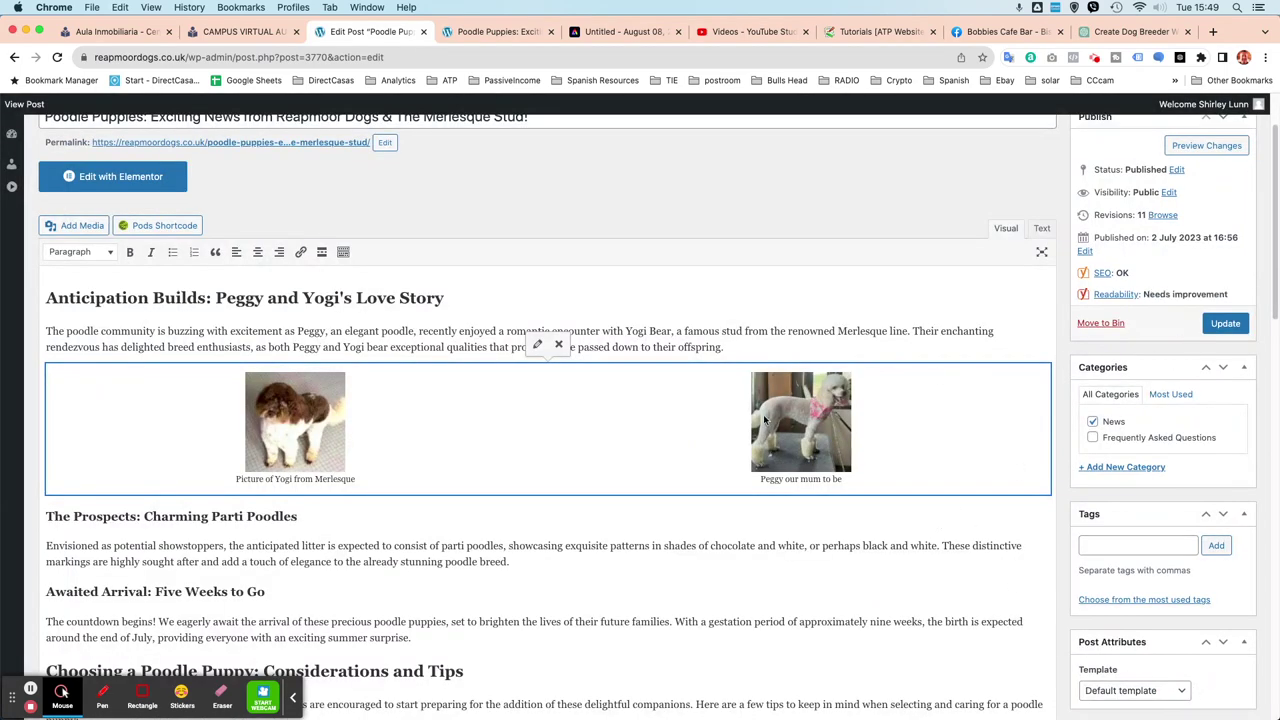
left_click(1215, 324)
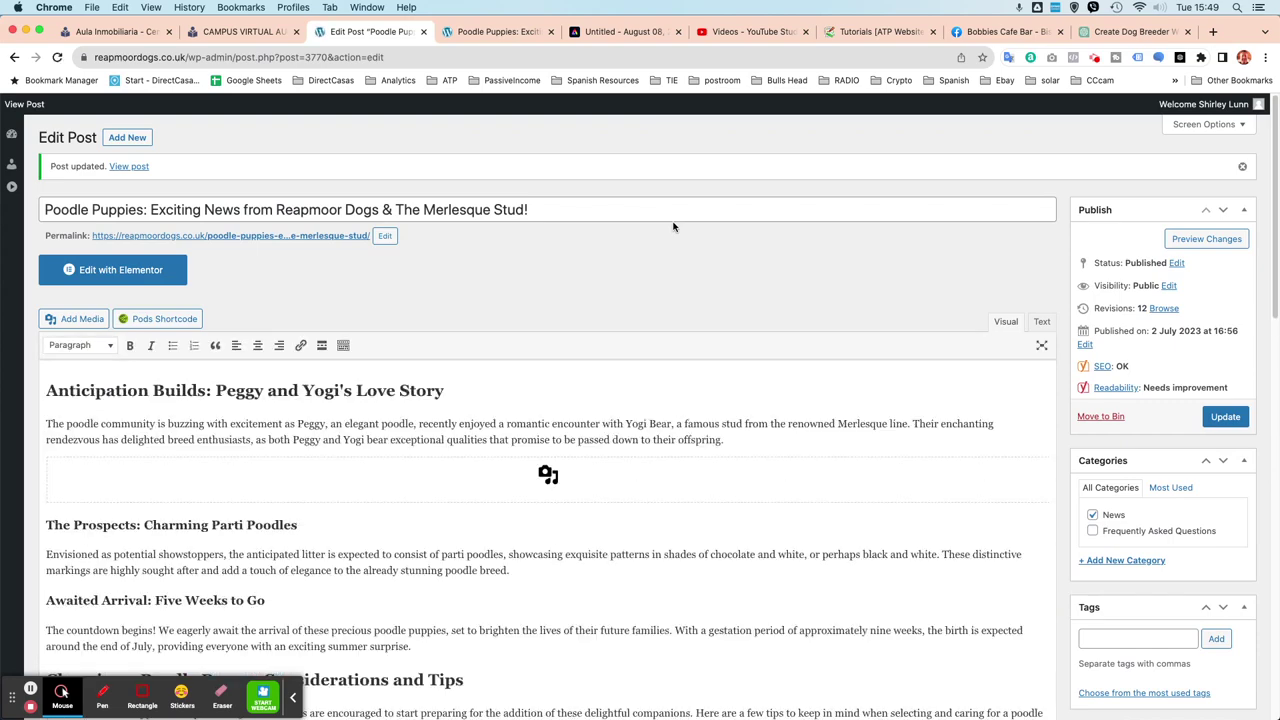
- Reload the live post to check the thumbnail-size Yogi and Peggy pictures, then go back to the editor
left_click(520, 34)
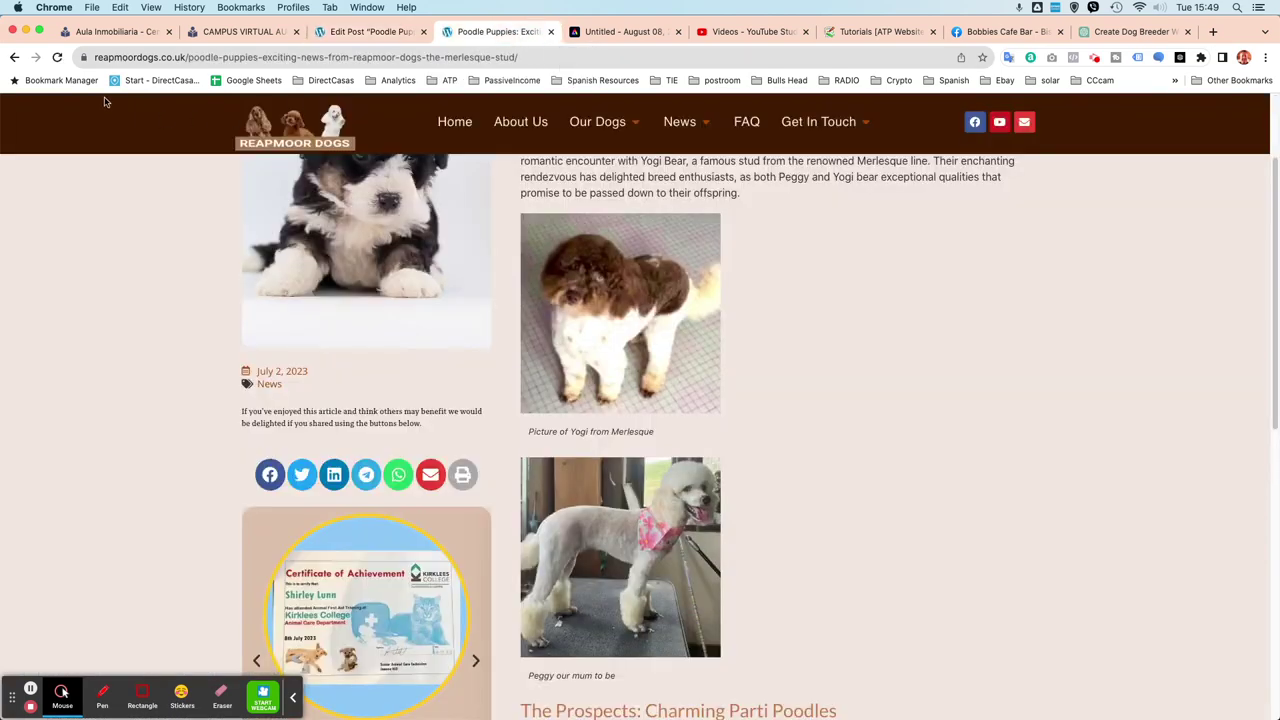
left_click(57, 57)
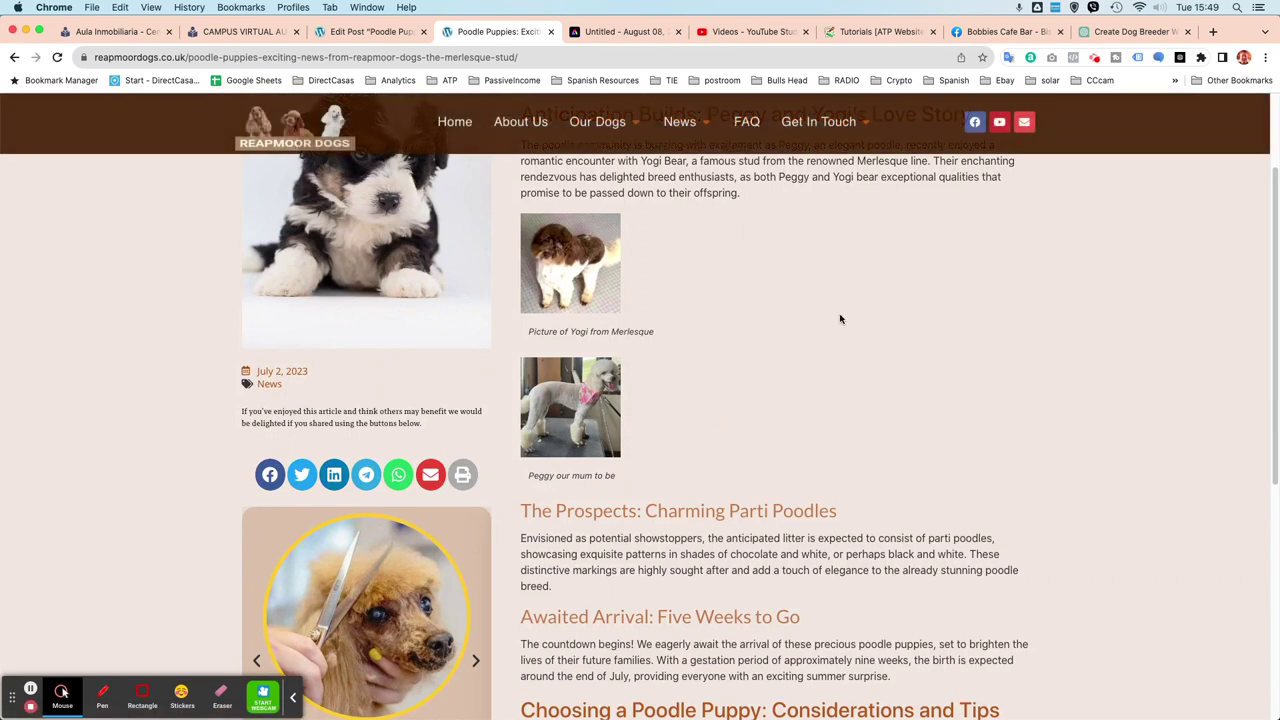
scroll(663, 368, "up", 3)
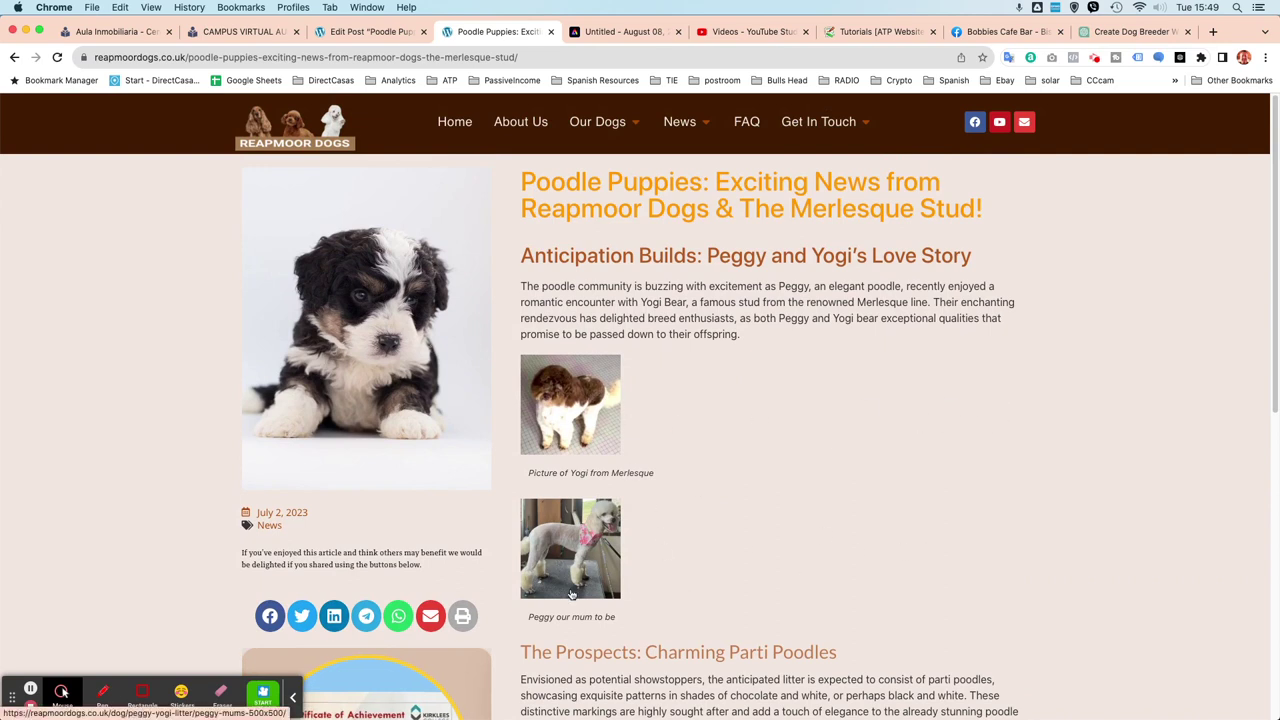
left_click(370, 31)
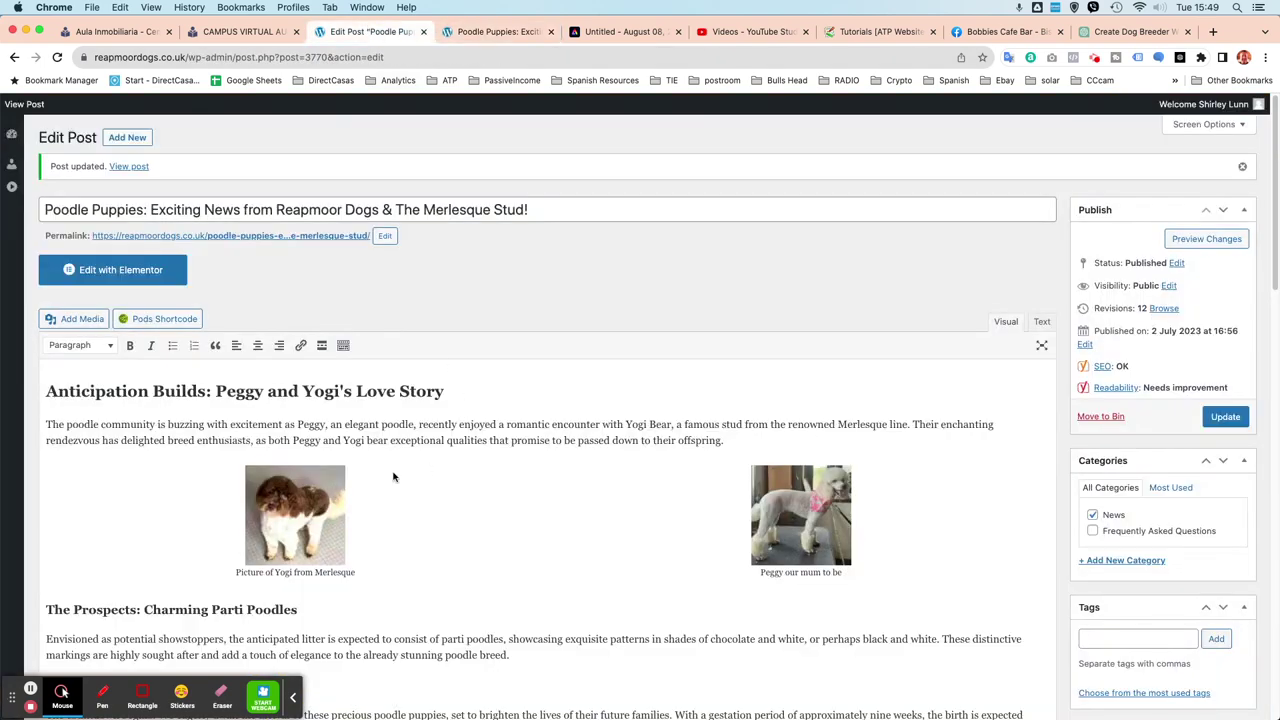
- Delete the Yogi and Peggy gallery and add an empty line after the opening paragraph
left_click(311, 500)
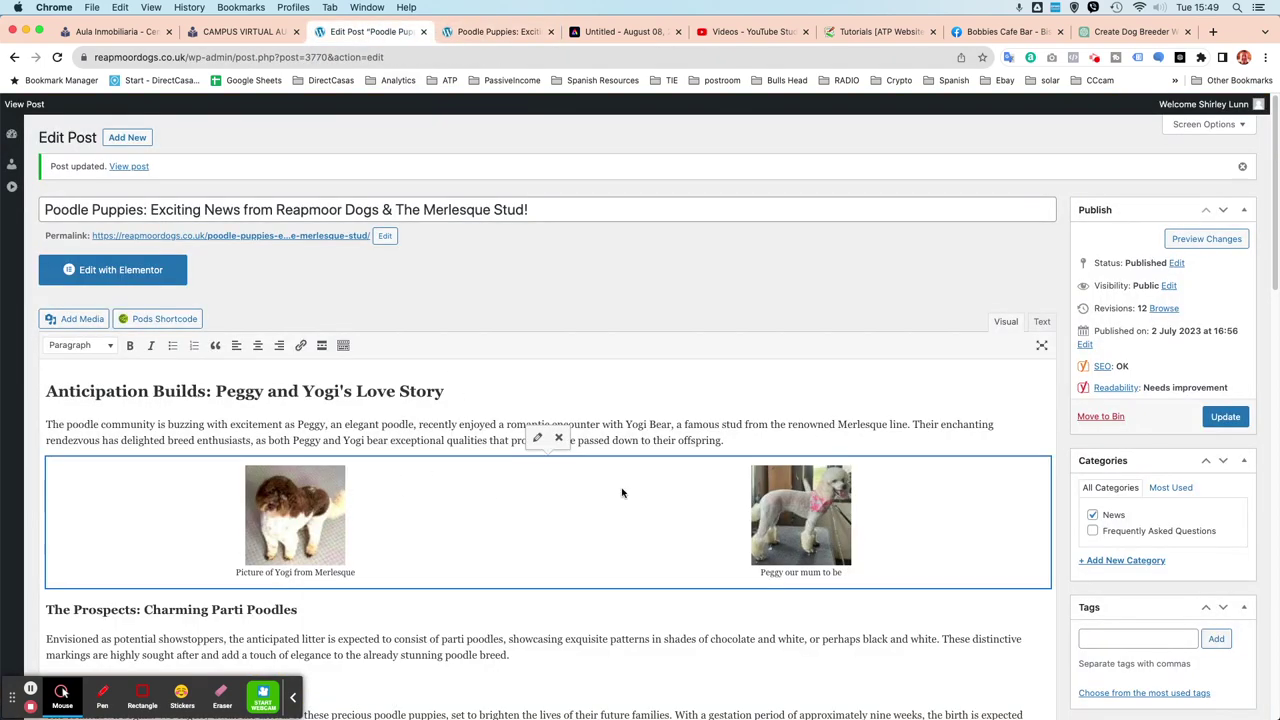
left_click(559, 440)
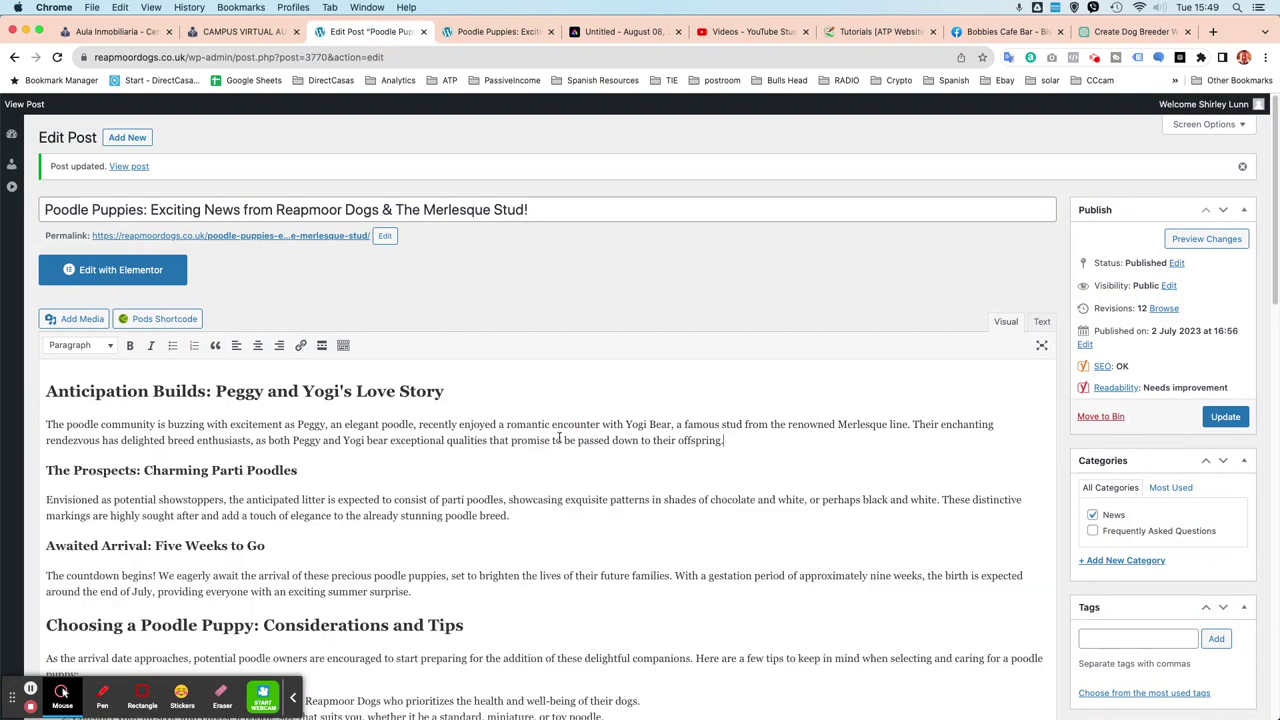
left_click(735, 445)
key("Return")
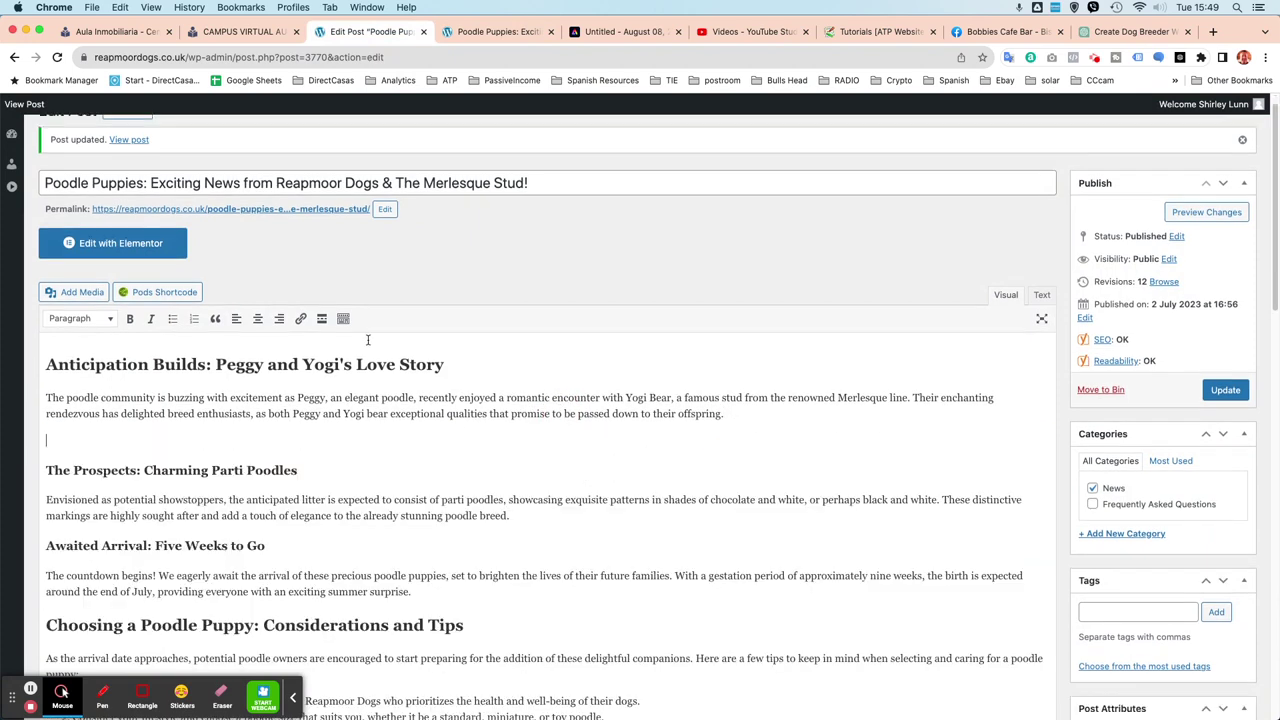
- Search the media for 'y', insert the Yogi picture, and centre-align it
left_click(66, 299)
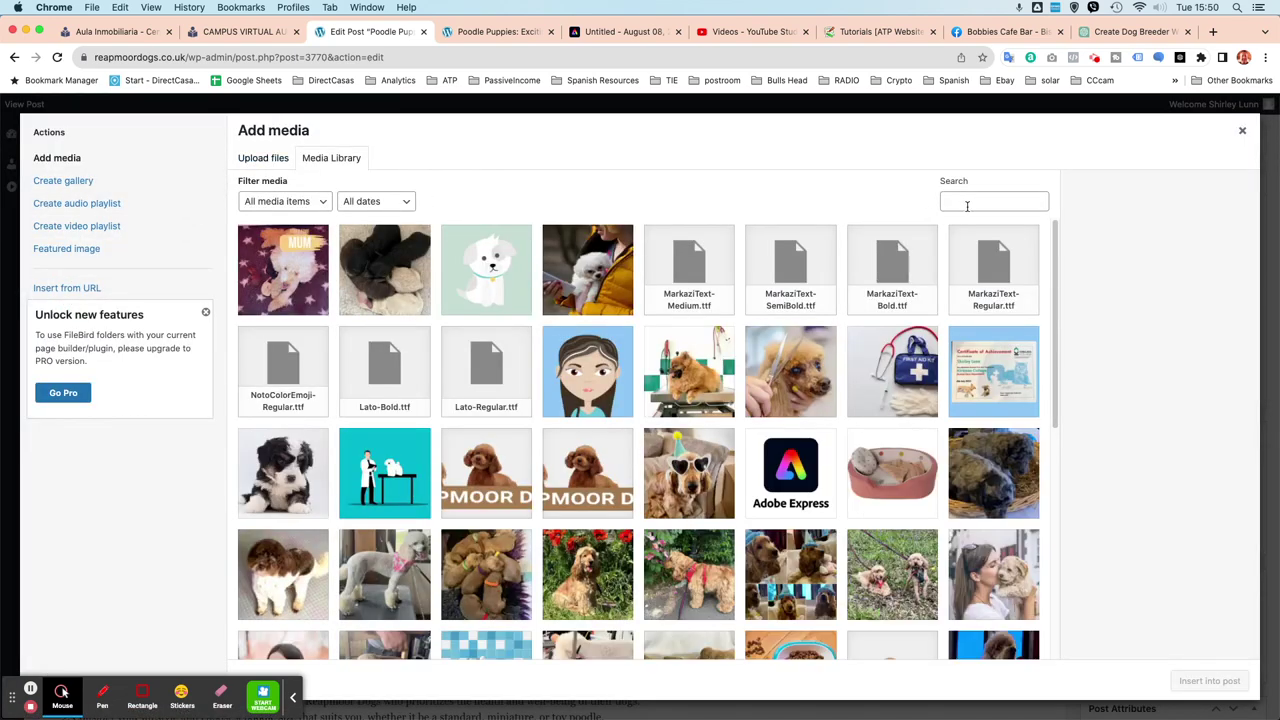
left_click(968, 203)
type("yogi")
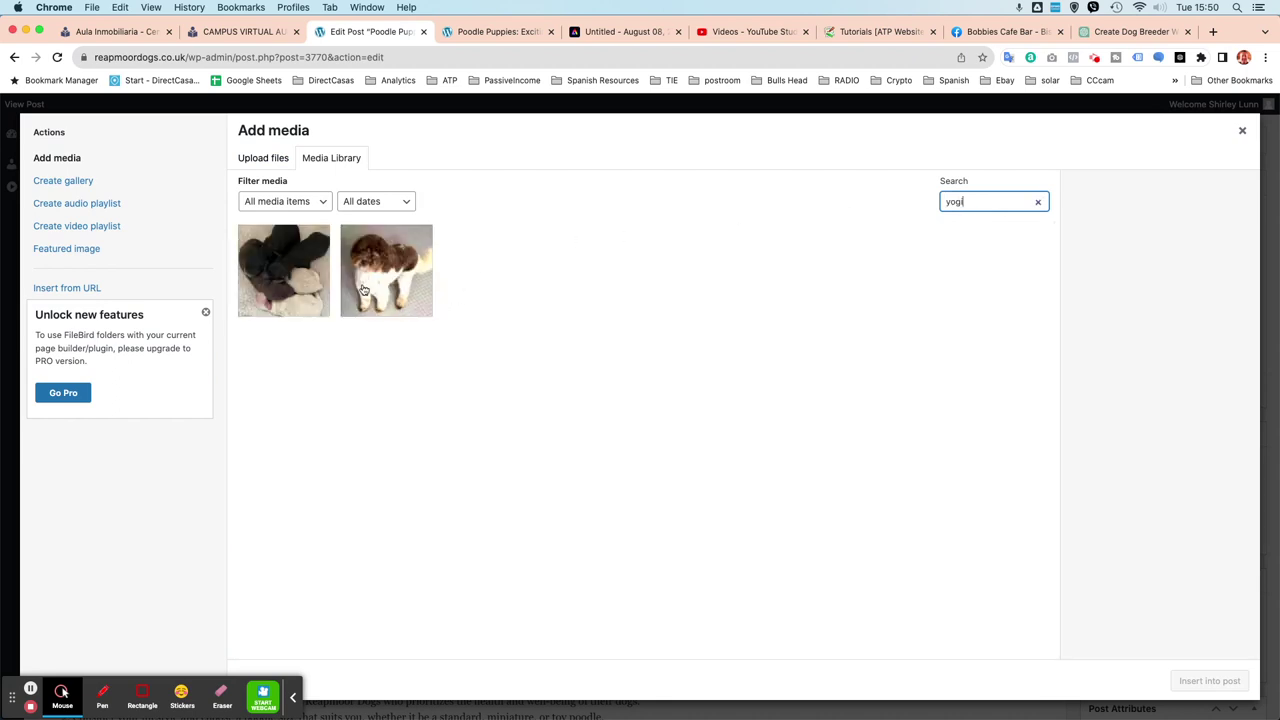
left_click(366, 287)
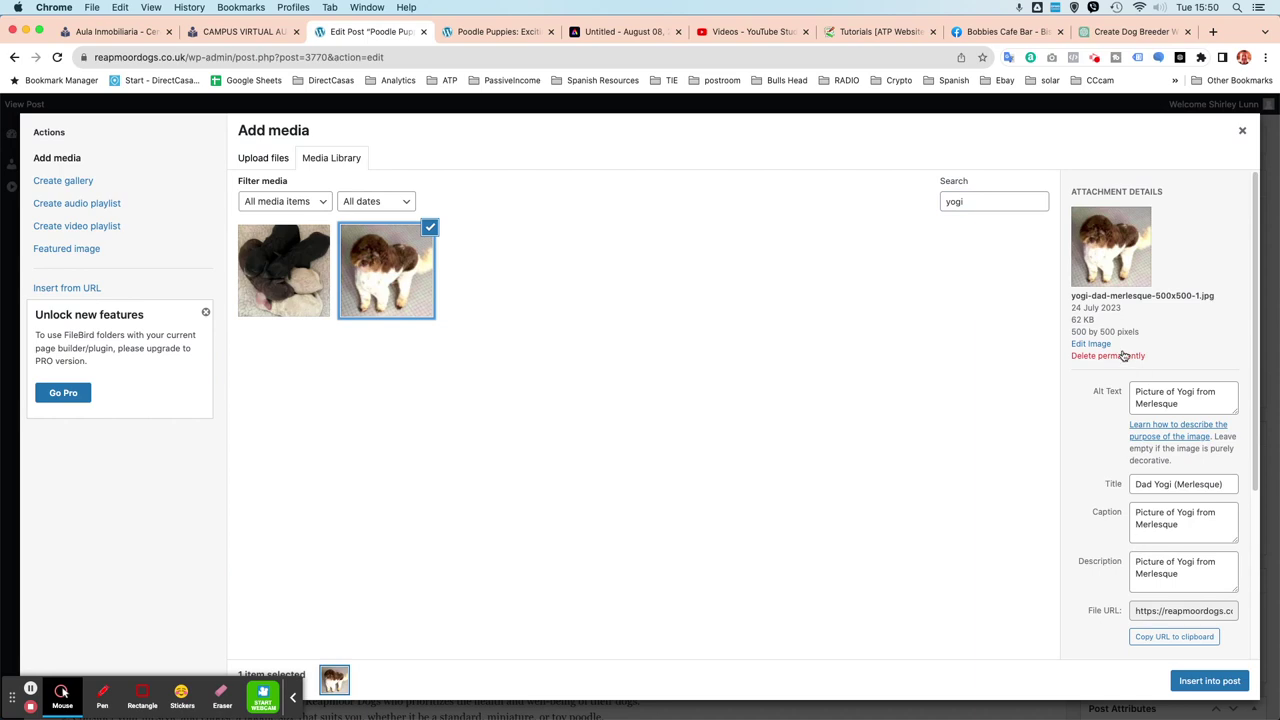
left_click(1190, 683)
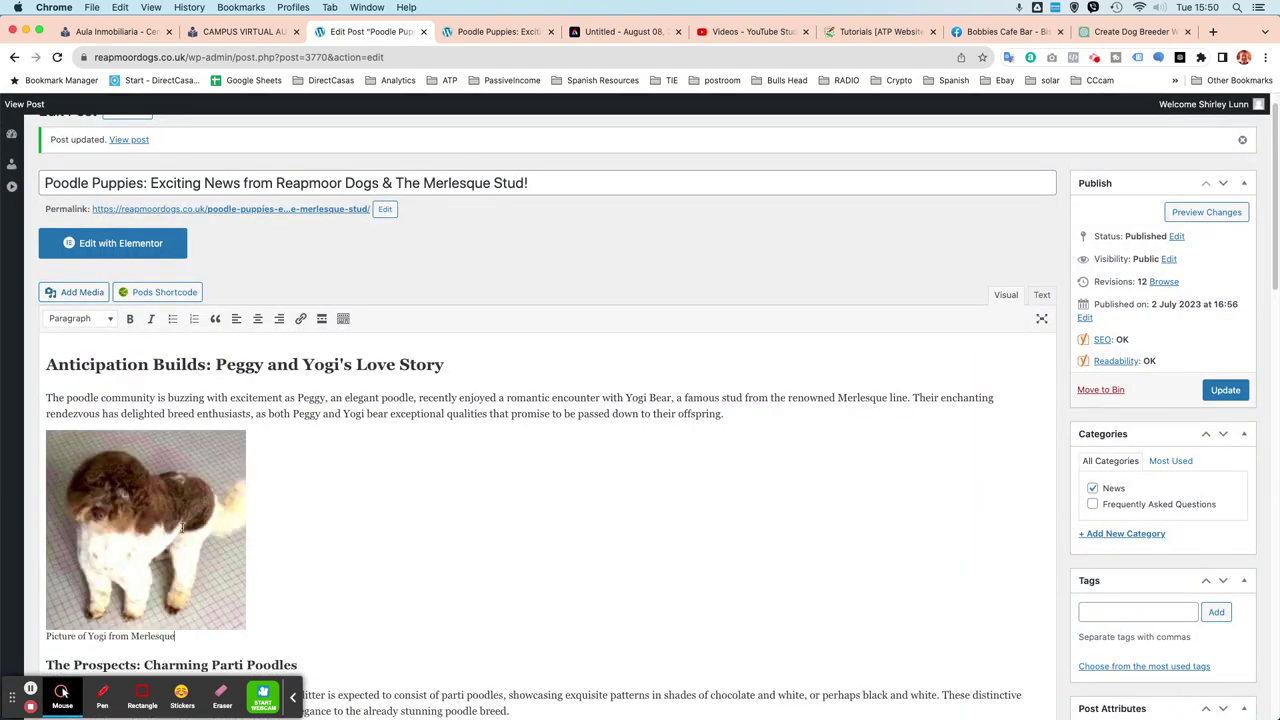
left_click(144, 497)
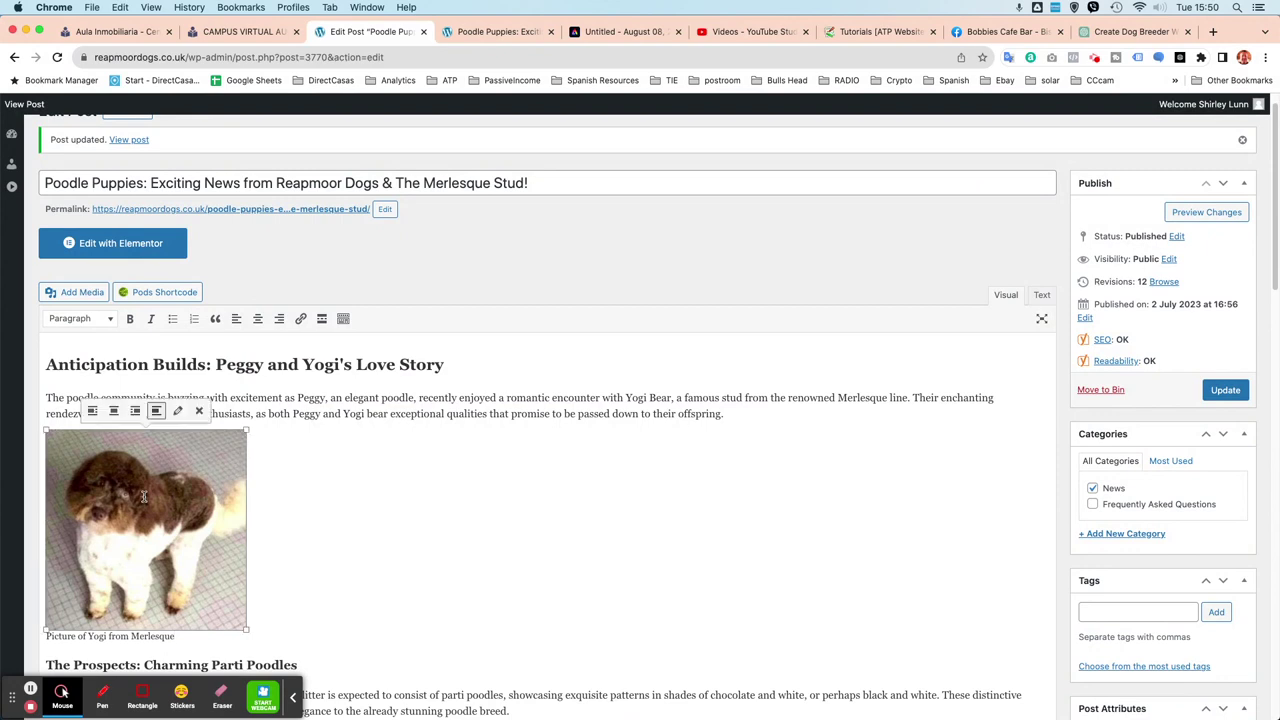
left_click(114, 412)
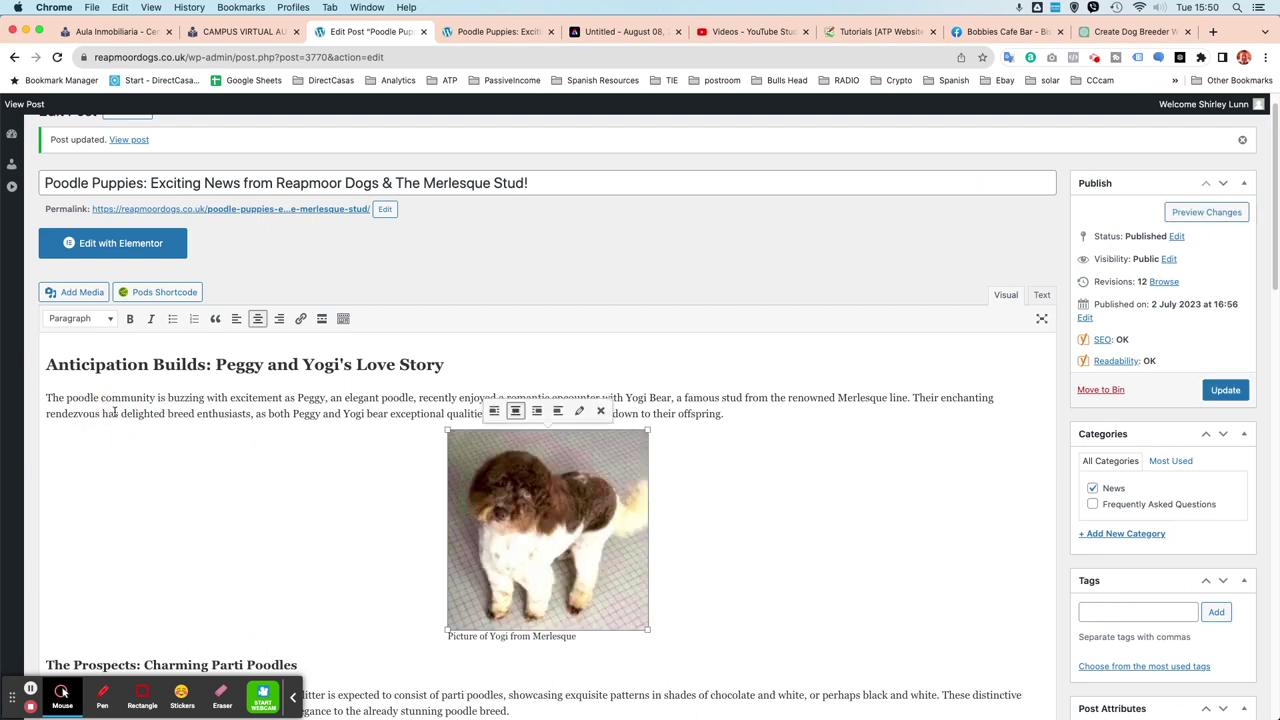
left_click(681, 568)
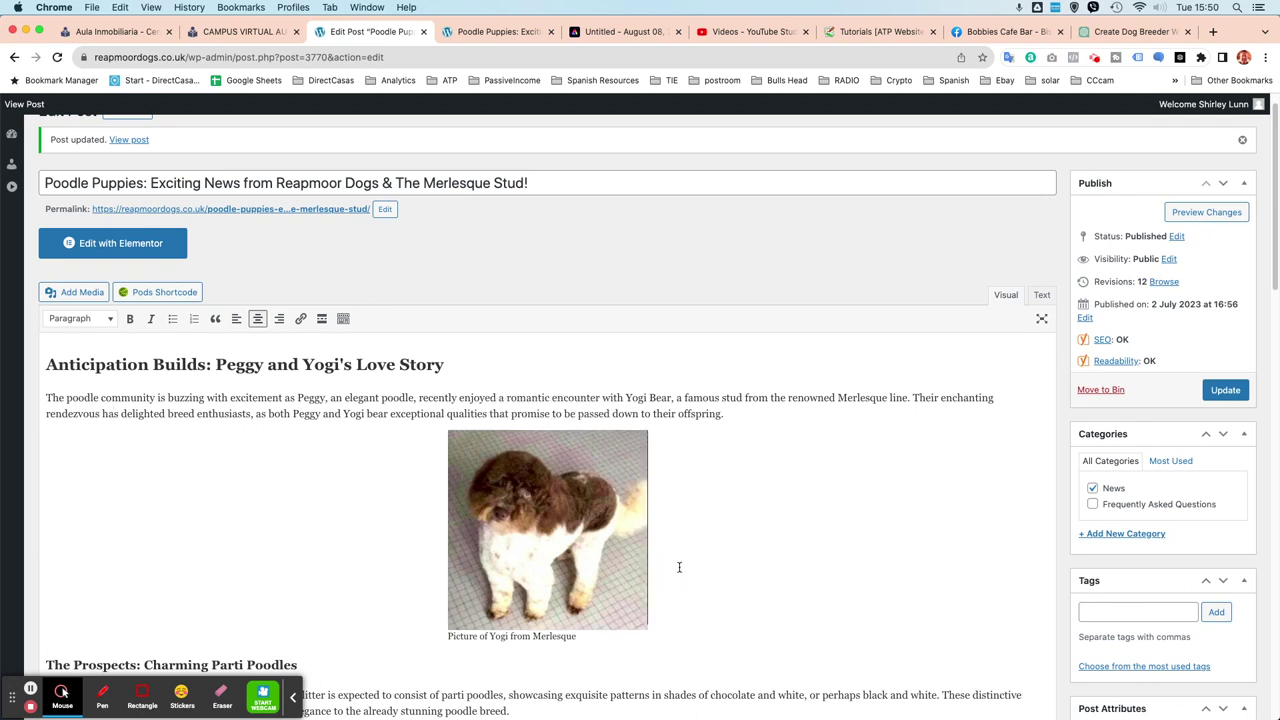
- Search the media library for 'pe' and insert Peggy's photo into the post
left_click(63, 295)
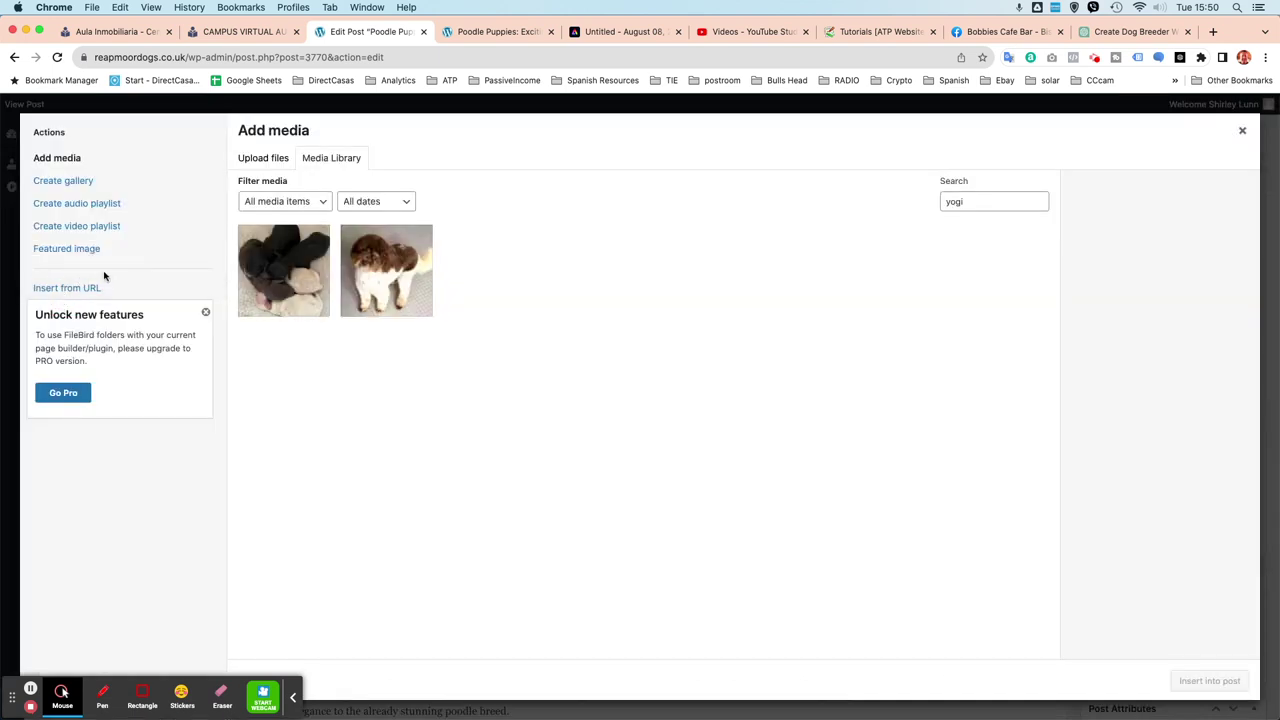
left_click_drag(998, 203, 923, 194)
type("peggy")
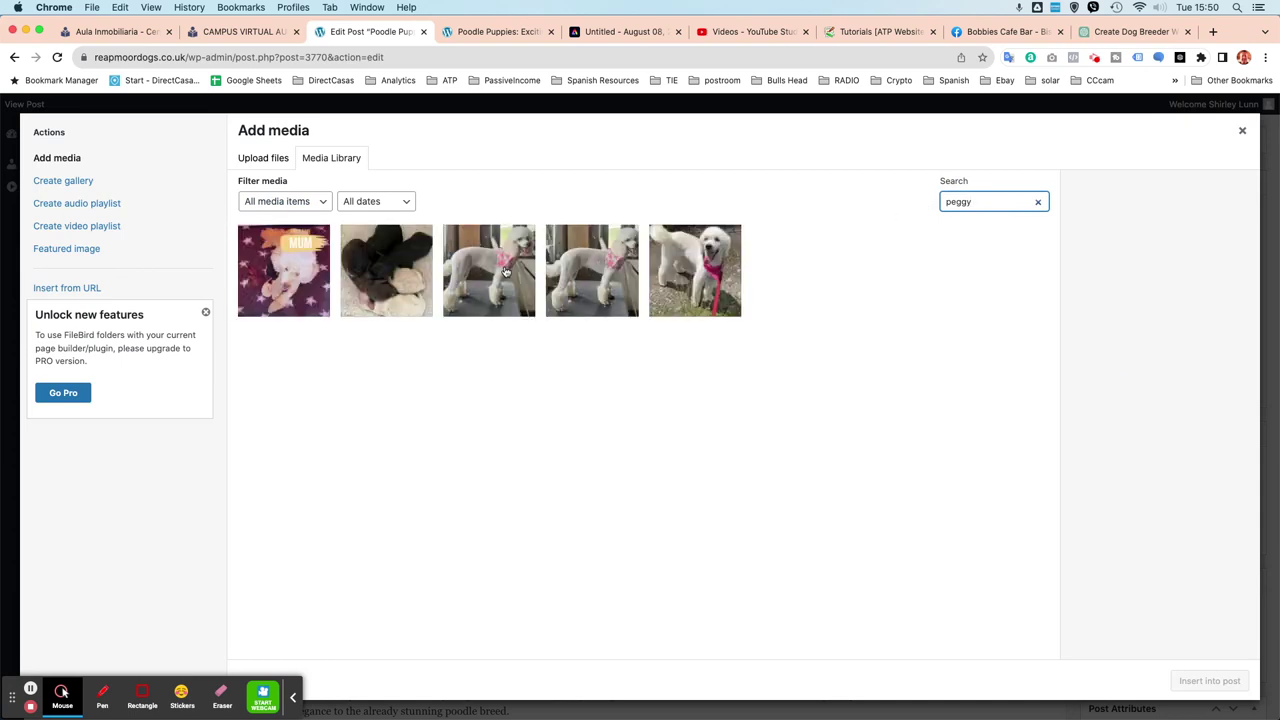
left_click(506, 272)
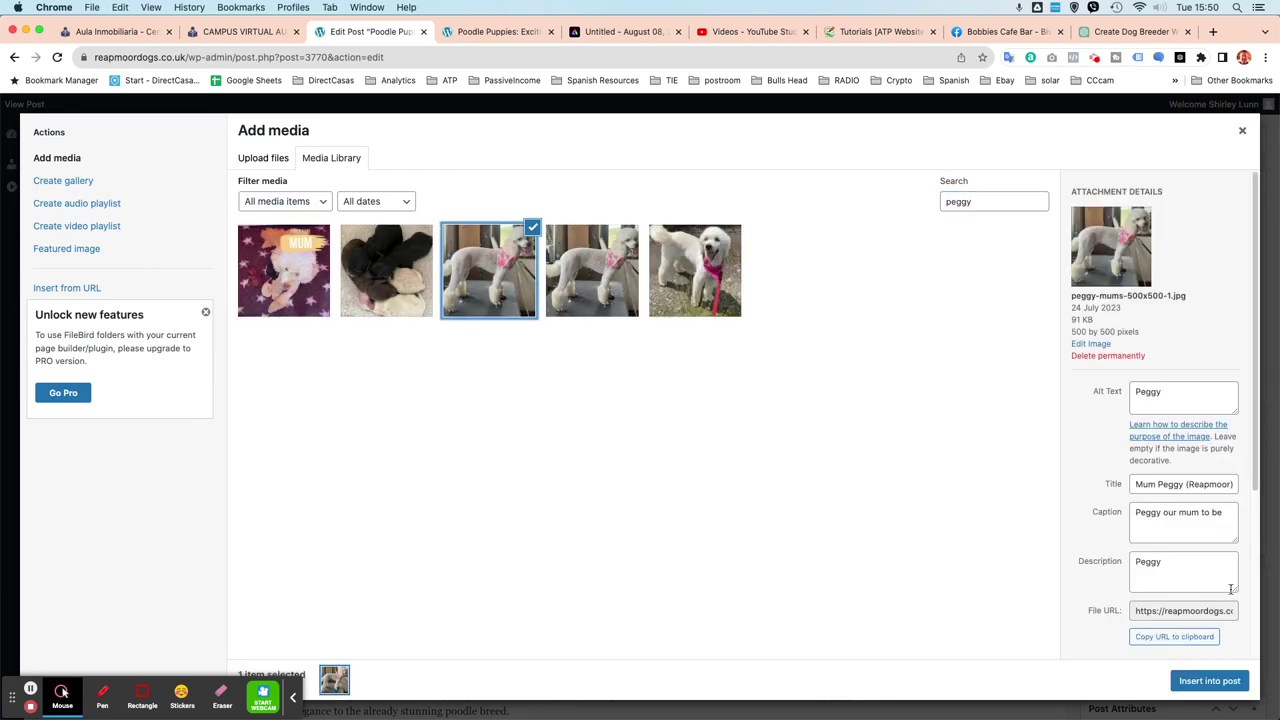
left_click(1206, 684)
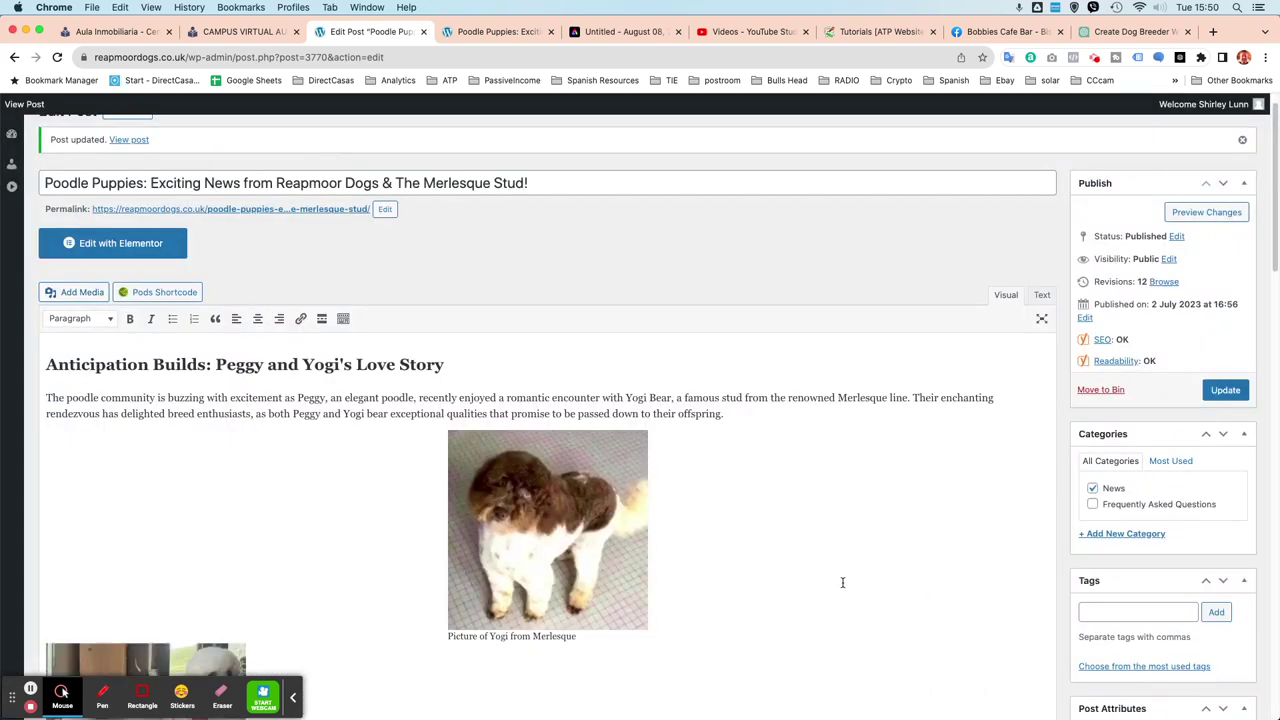
- Centre Peggy's captioned photo beneath Yogi's, delete a stray character, and update the post
scroll(290, 510, "down", 5)
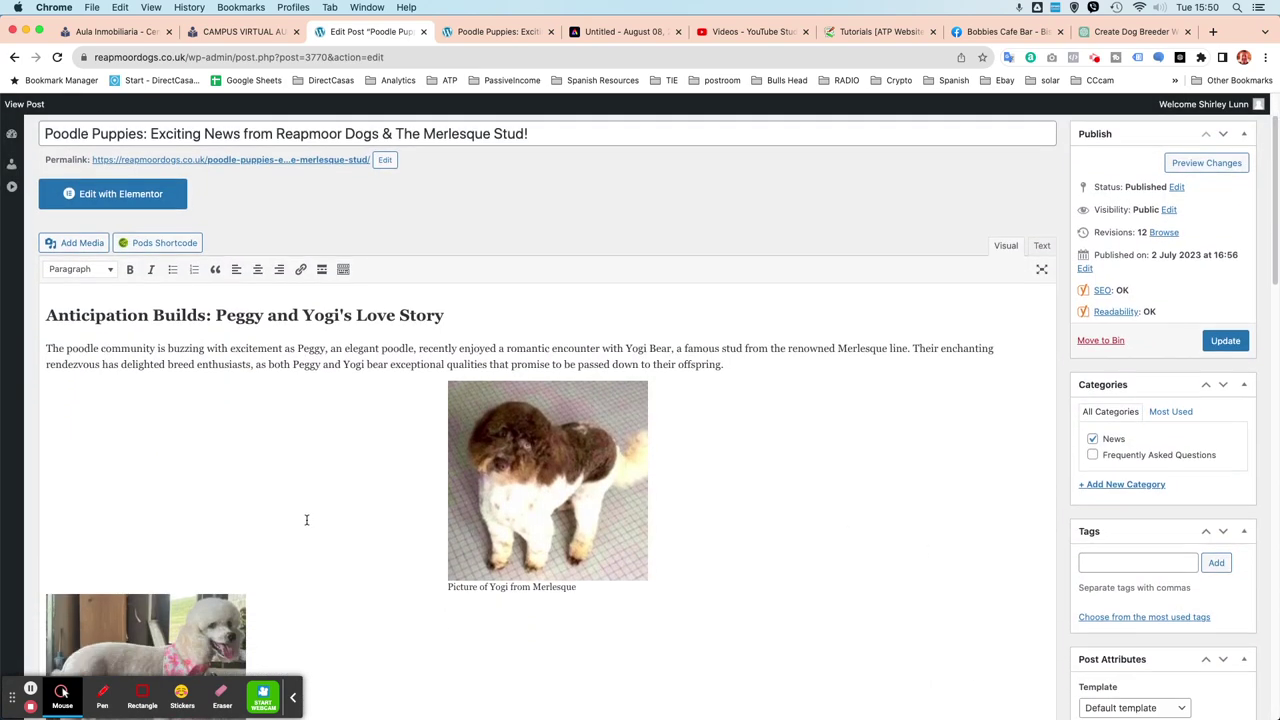
left_click(197, 410)
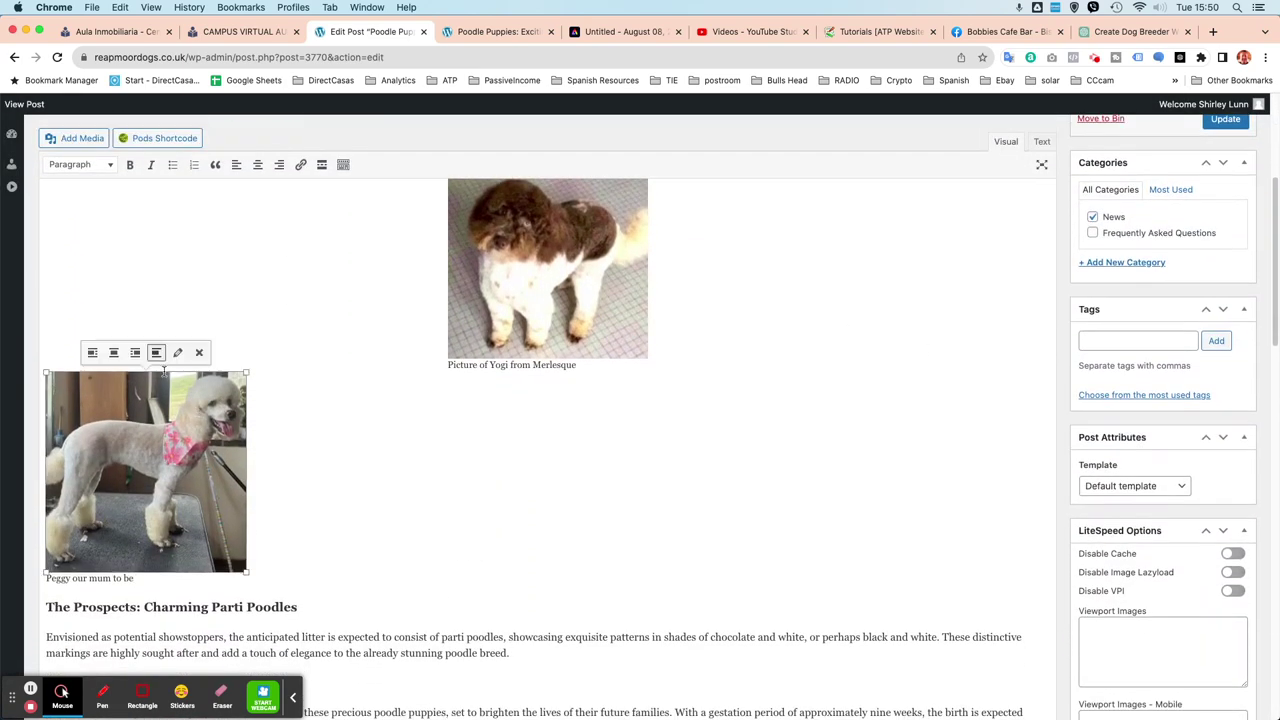
left_click(114, 354)
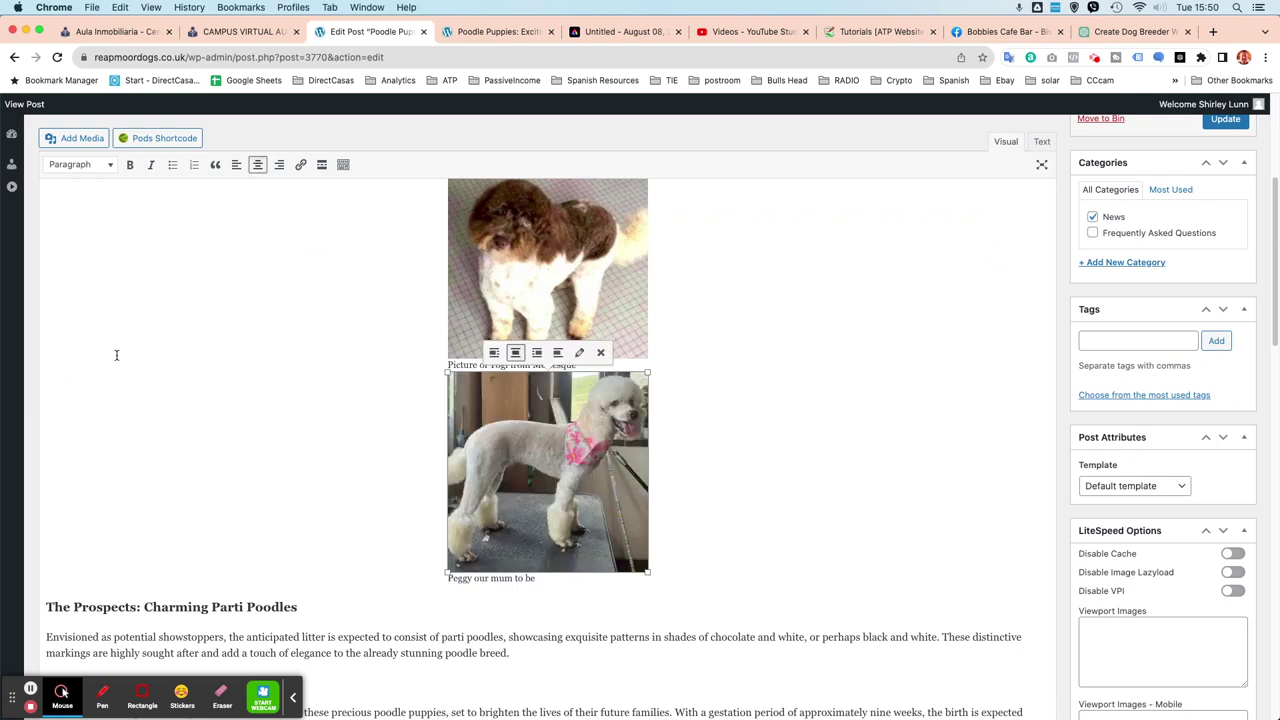
left_click(433, 425)
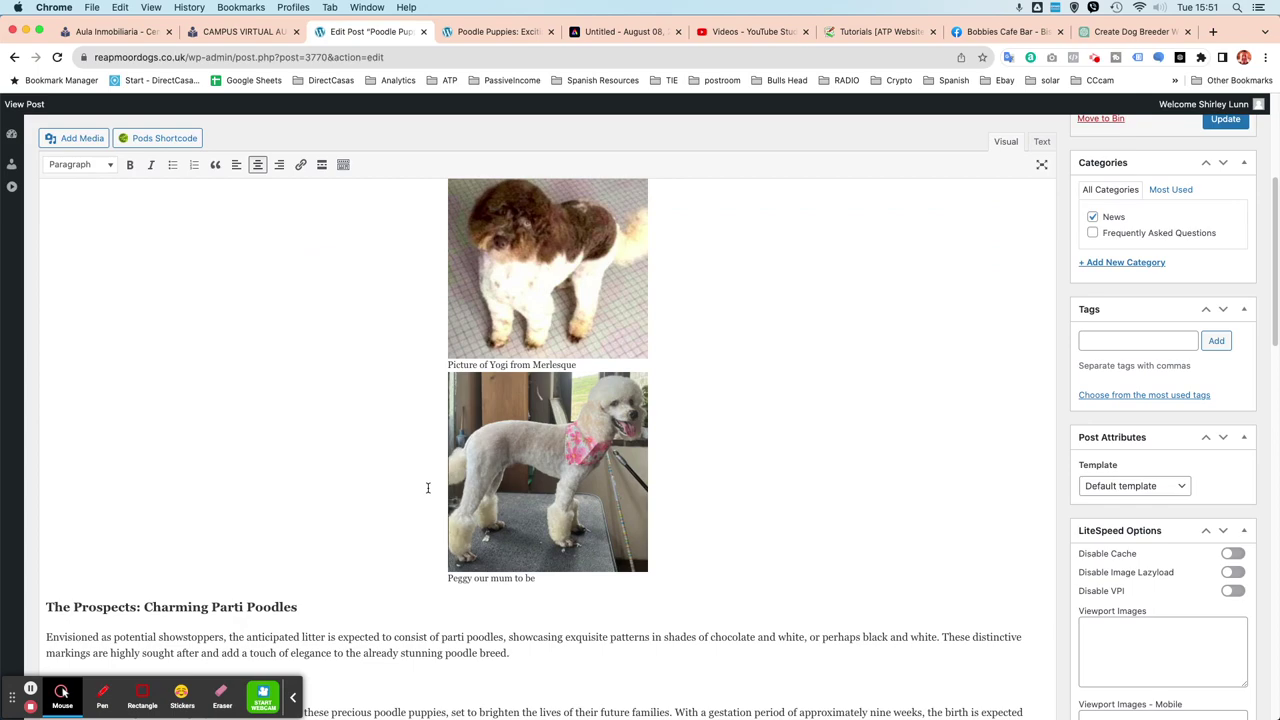
key("Delete")
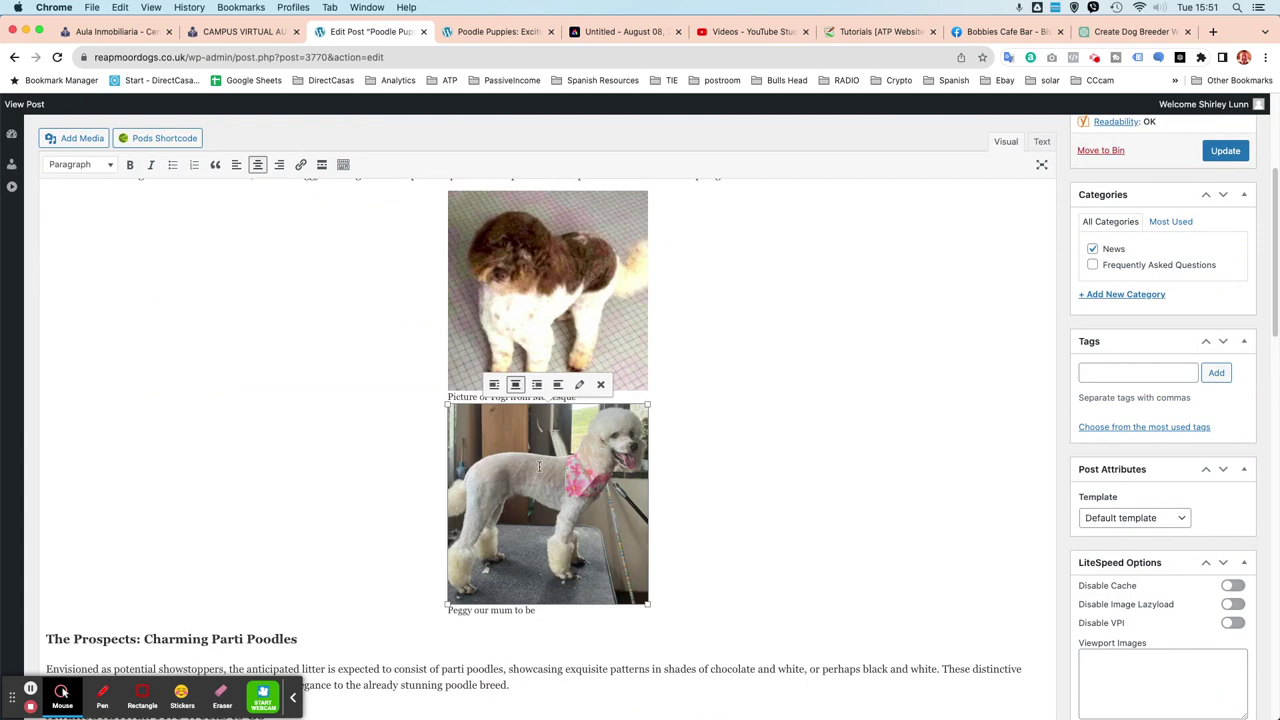
left_click(1232, 152)
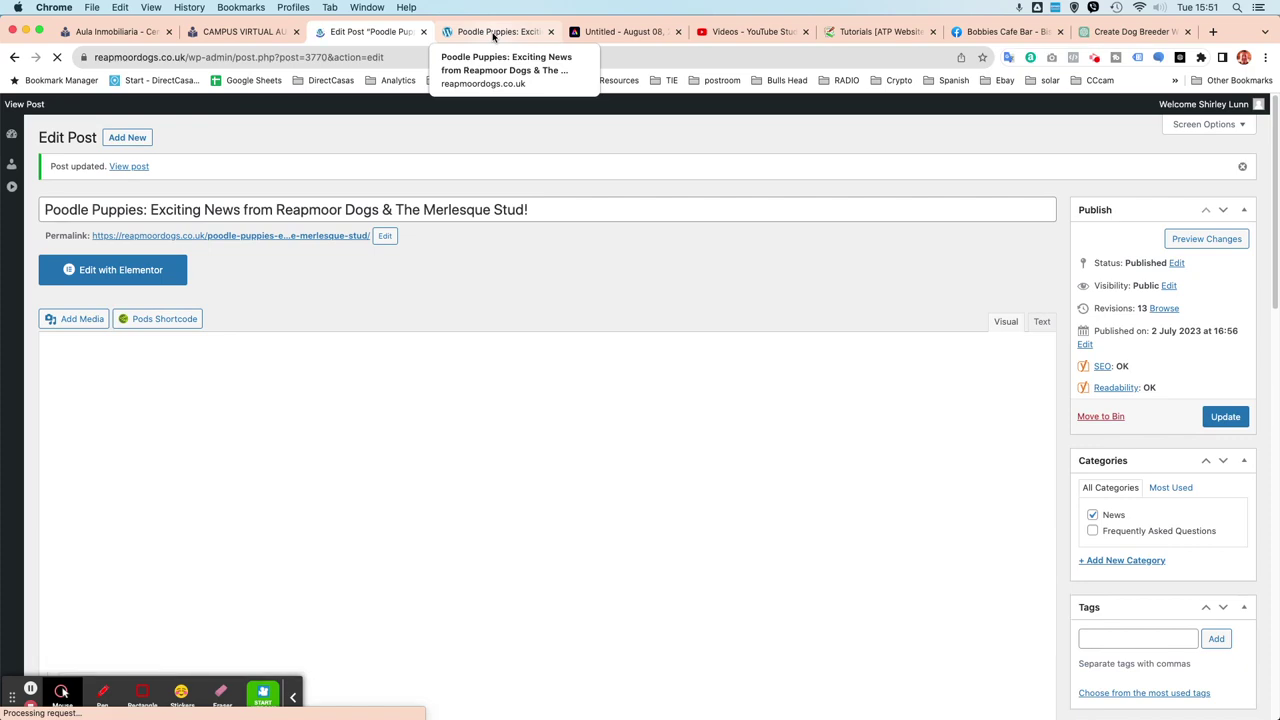
- Reload the live Poodle Puppies post and scroll to check the centred Yogi and Peggy photos
left_click(493, 37)
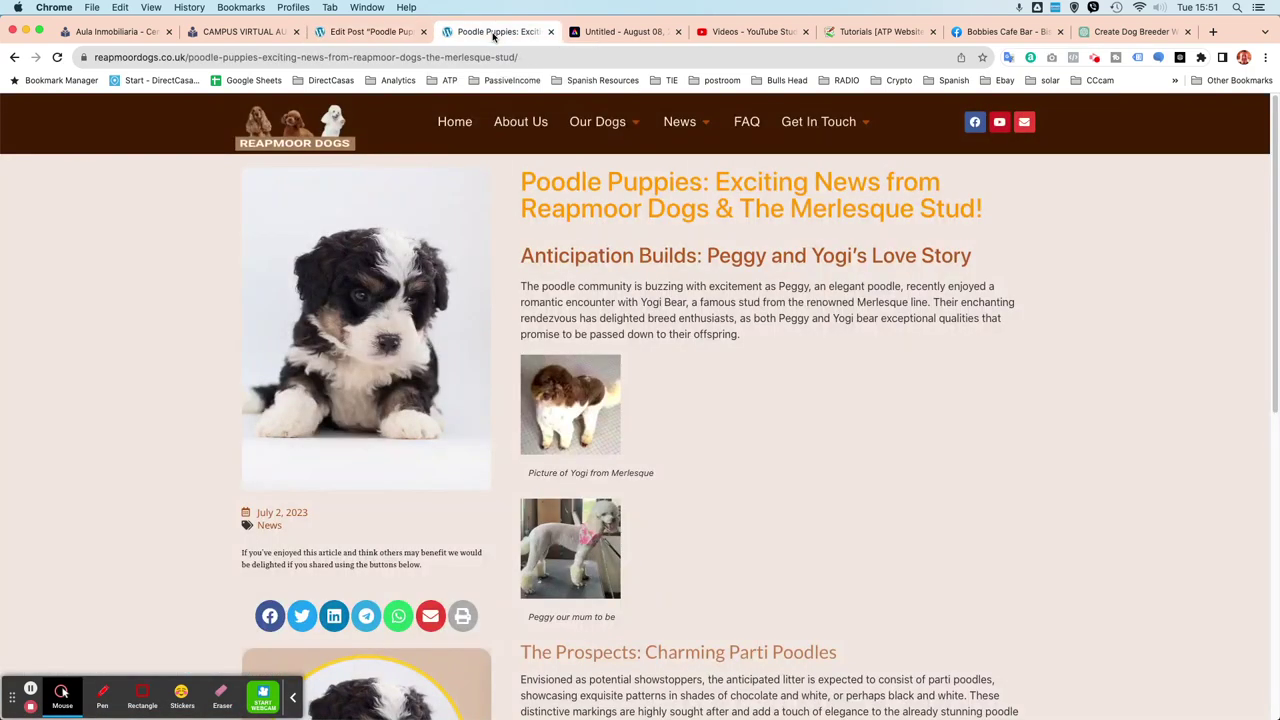
left_click(58, 57)
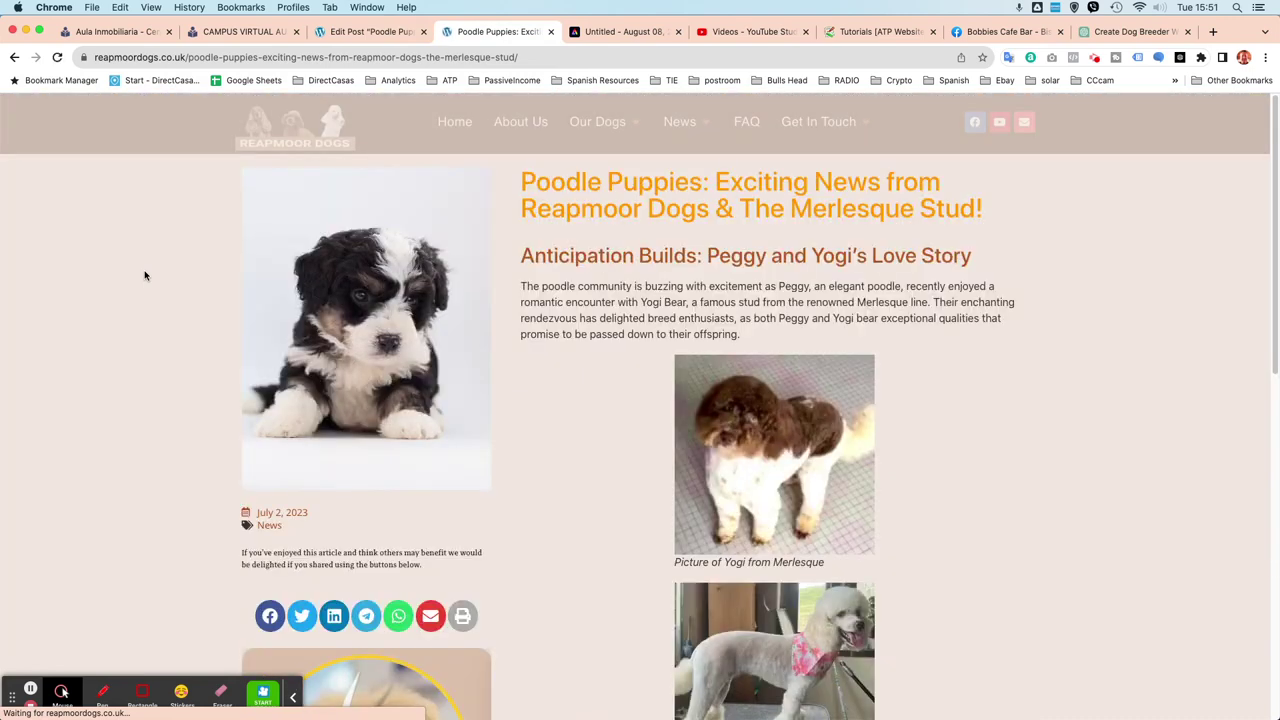
scroll(877, 455, "down", 5)
scroll(877, 457, "up", 4)
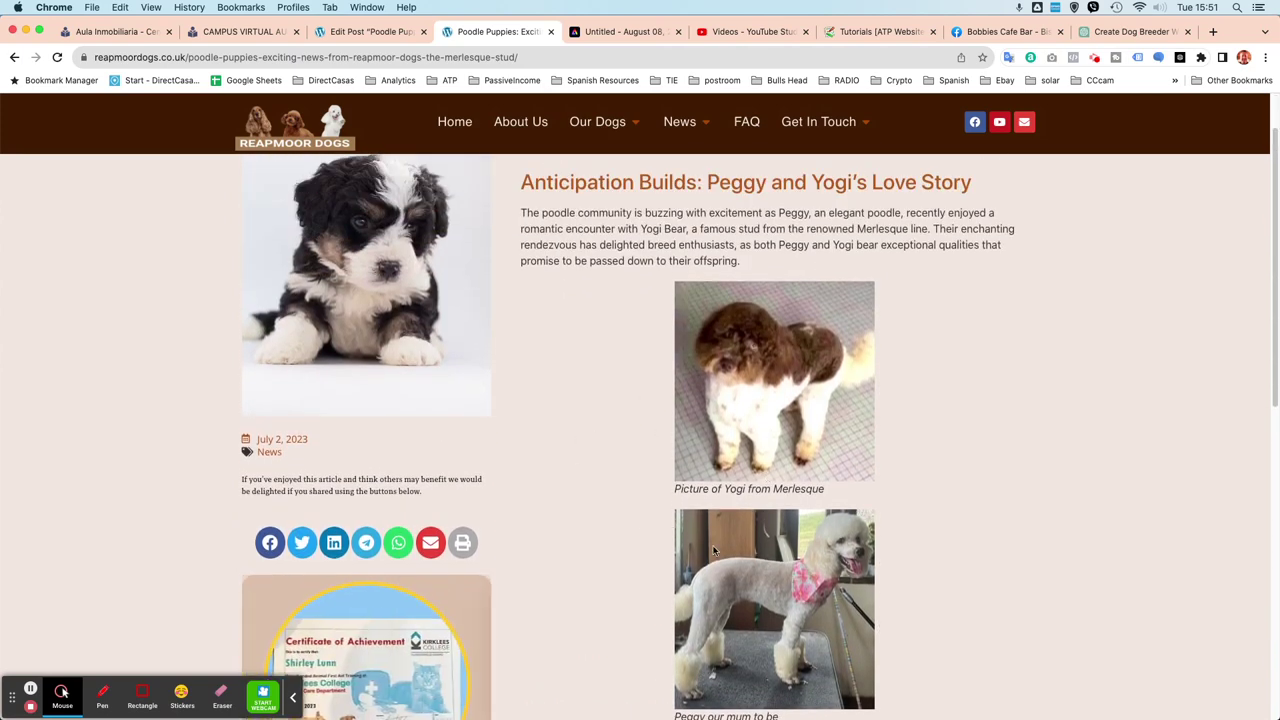
scroll(700, 490, "down", 8)
scroll(800, 480, "up", 8)
scroll(847, 444, "down", 3)
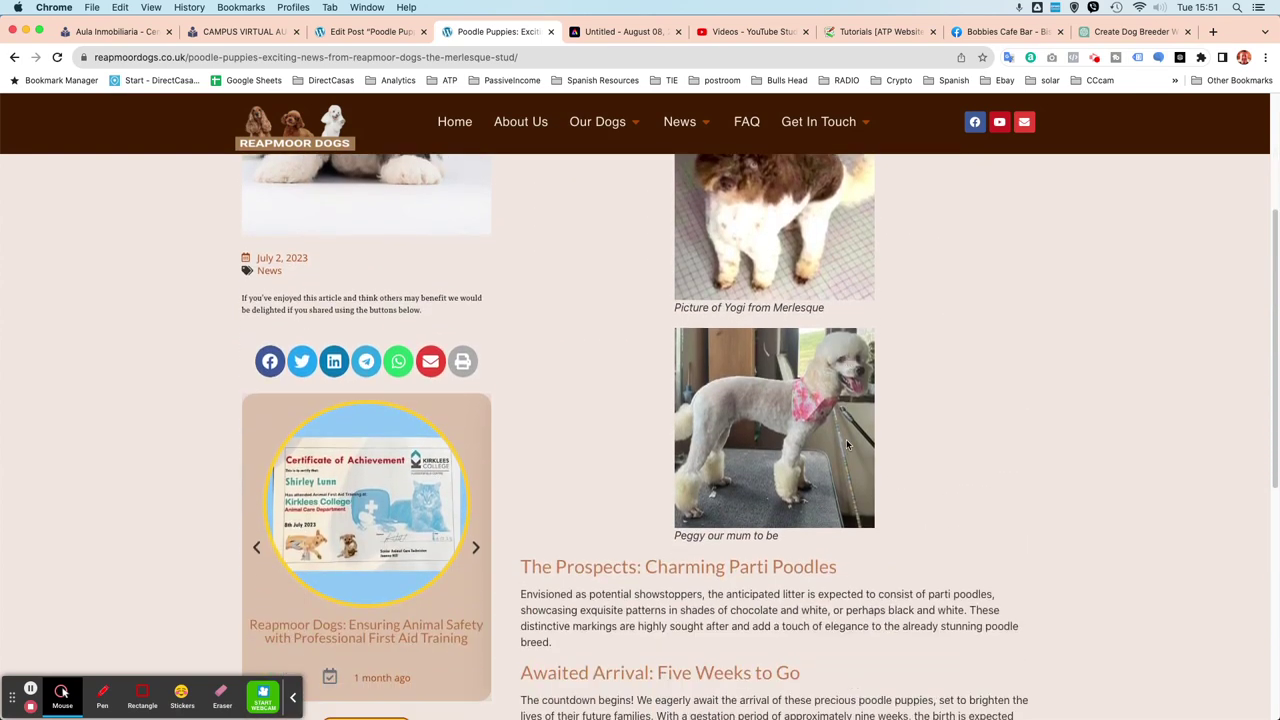
scroll(621, 443, "up", 5)
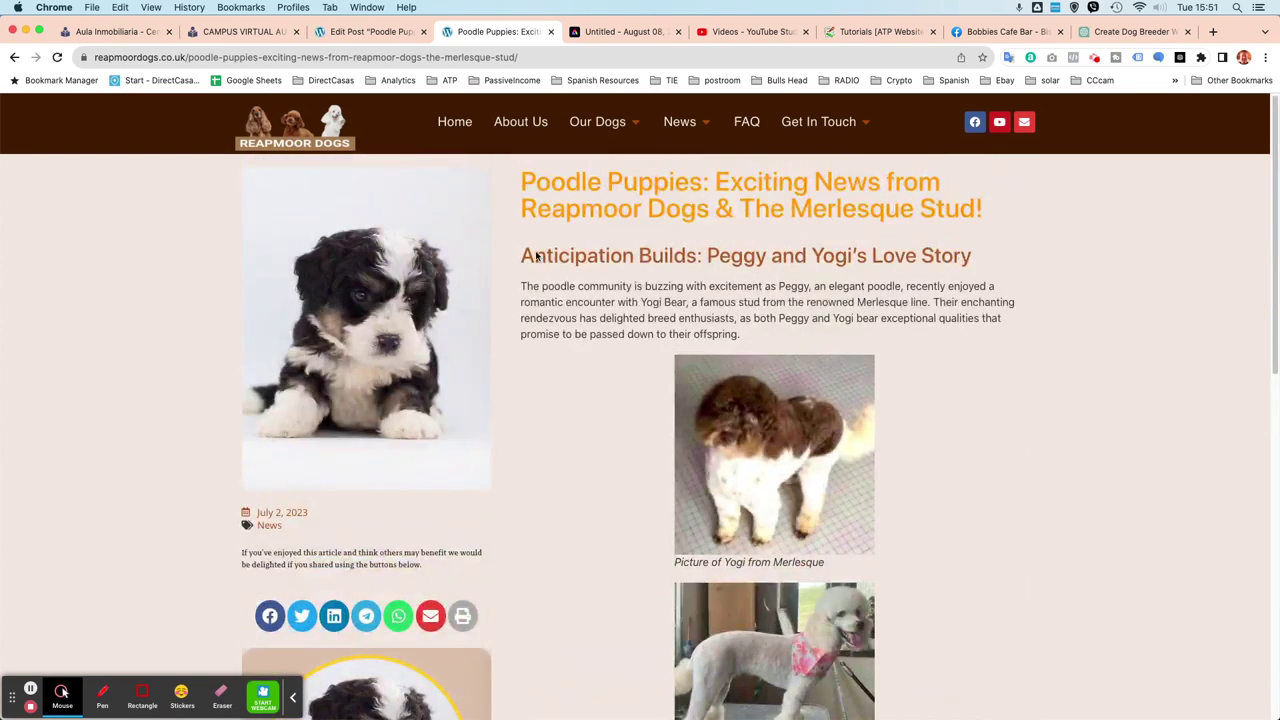
- Left-align both Yogi's and Peggy's photos so the Prospects text wraps beside them, then update
left_click(366, 32)
left_click(530, 522)
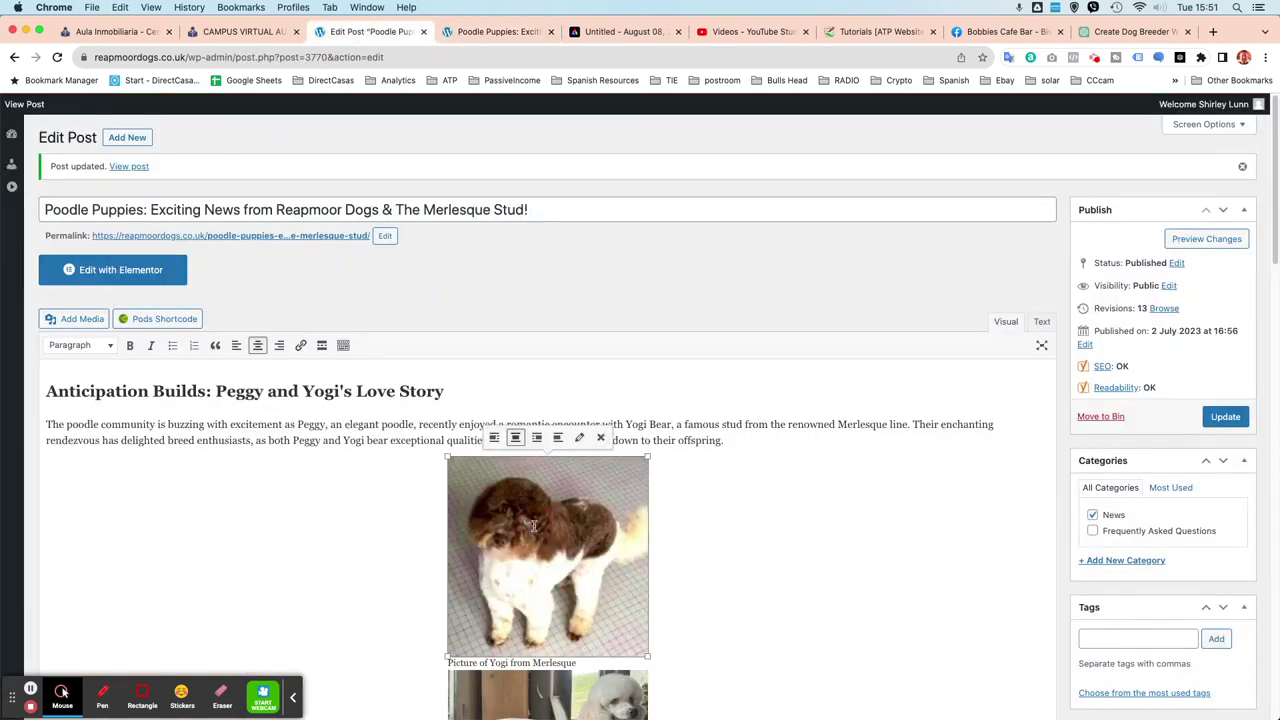
left_click(496, 441)
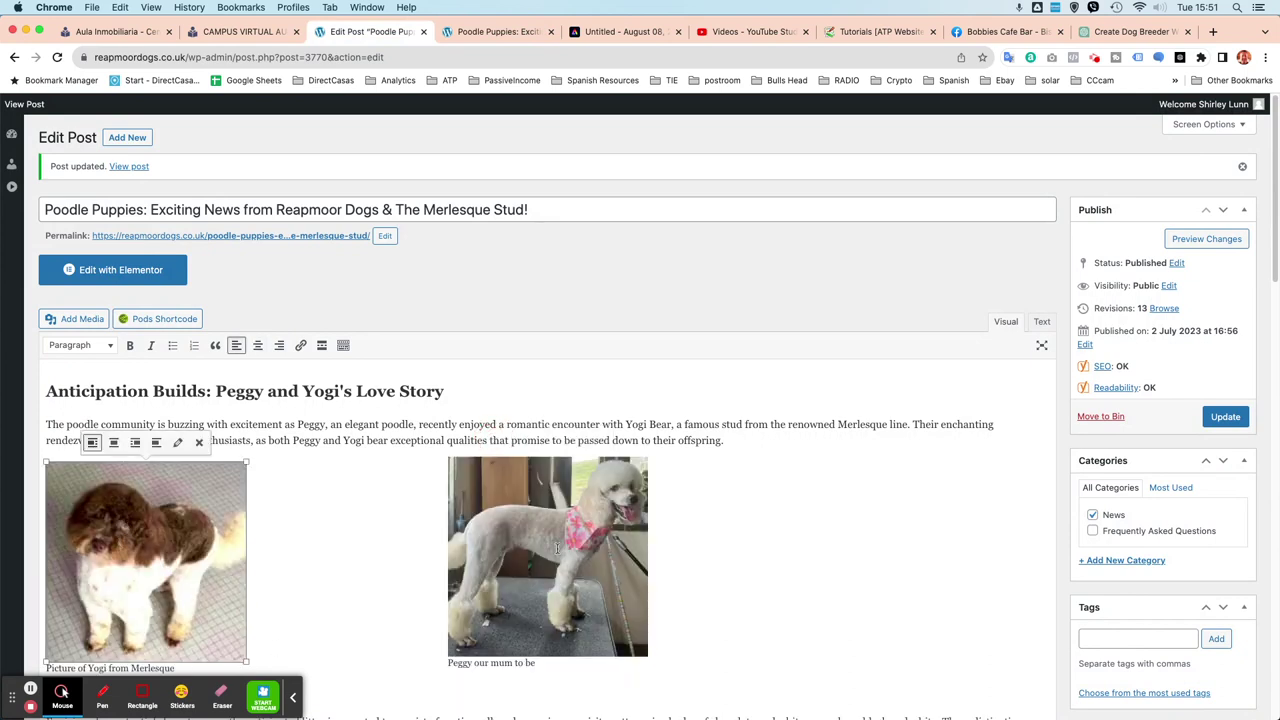
left_click(534, 497)
left_click(494, 438)
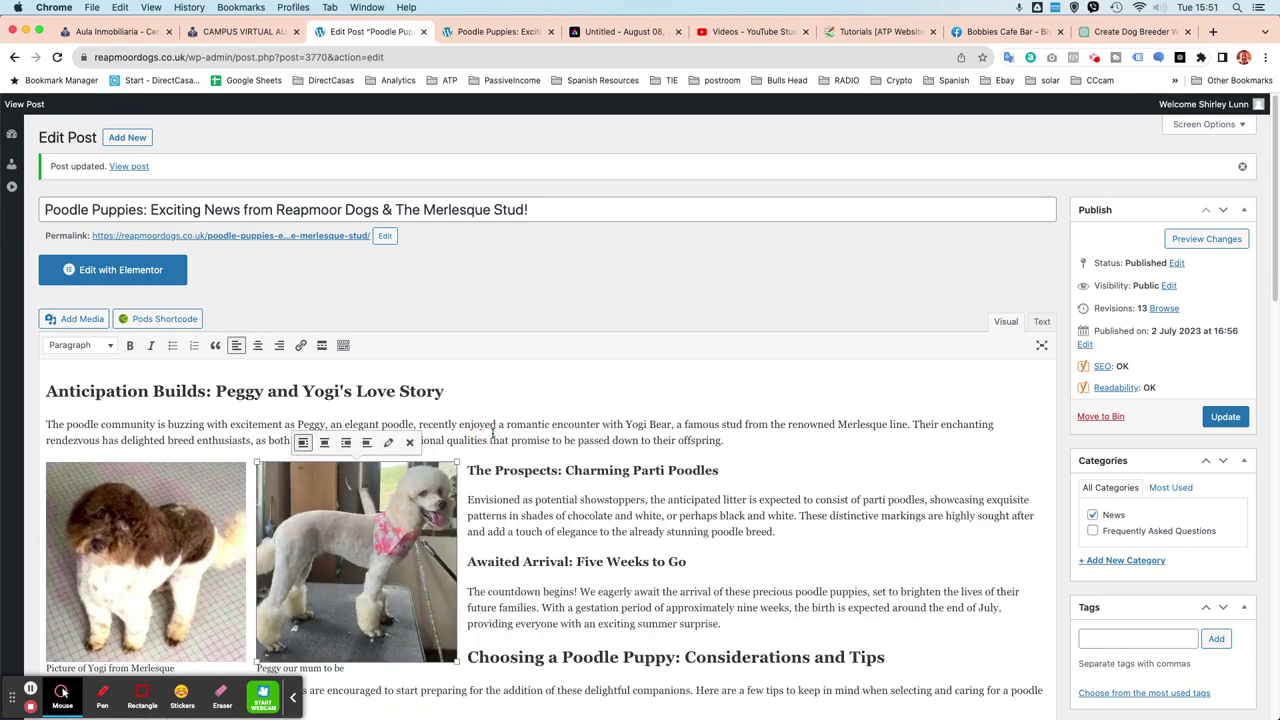
left_click(465, 531)
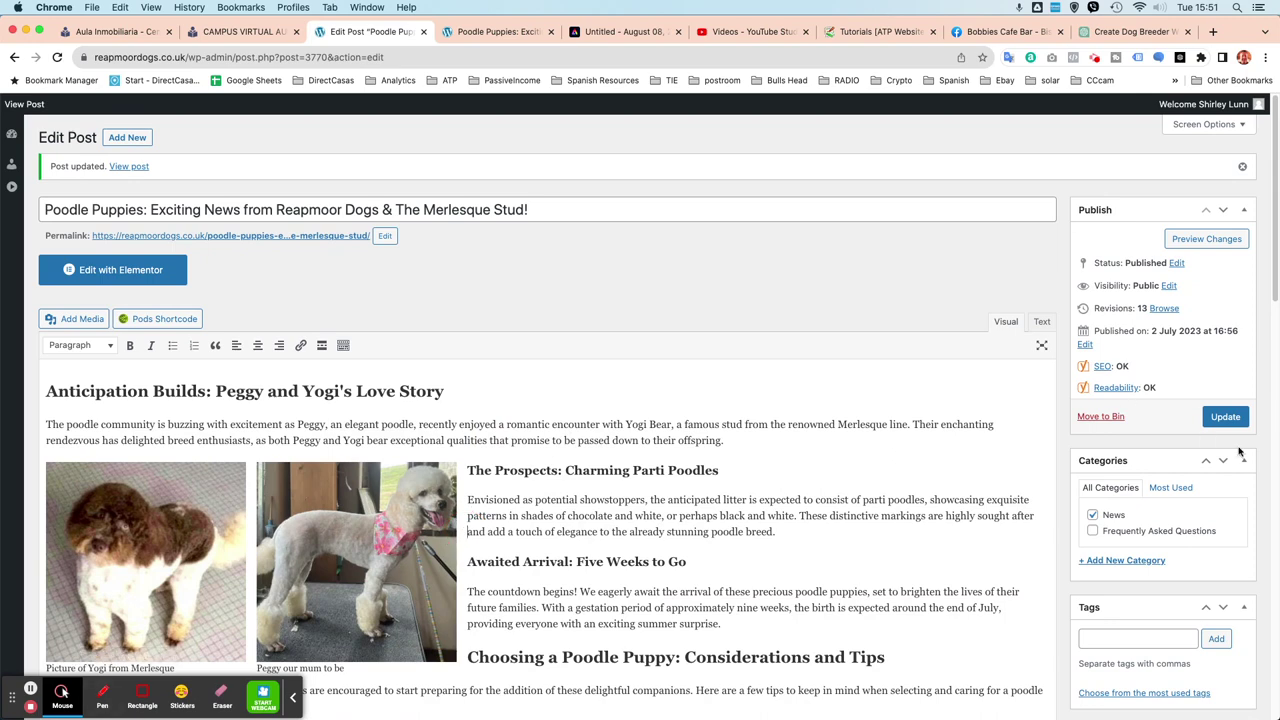
left_click(1220, 415)
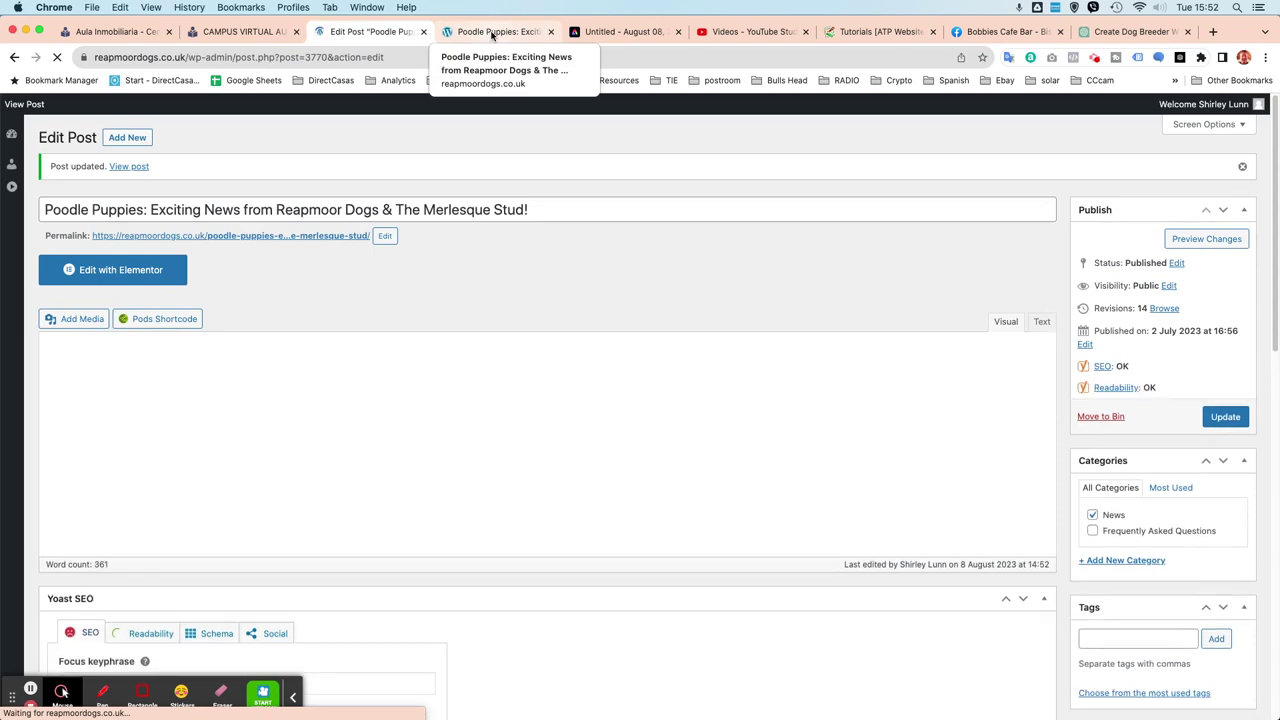
- Reload the live post and highlight the stray 'The' separated from the Prospects heading
left_click(492, 35)
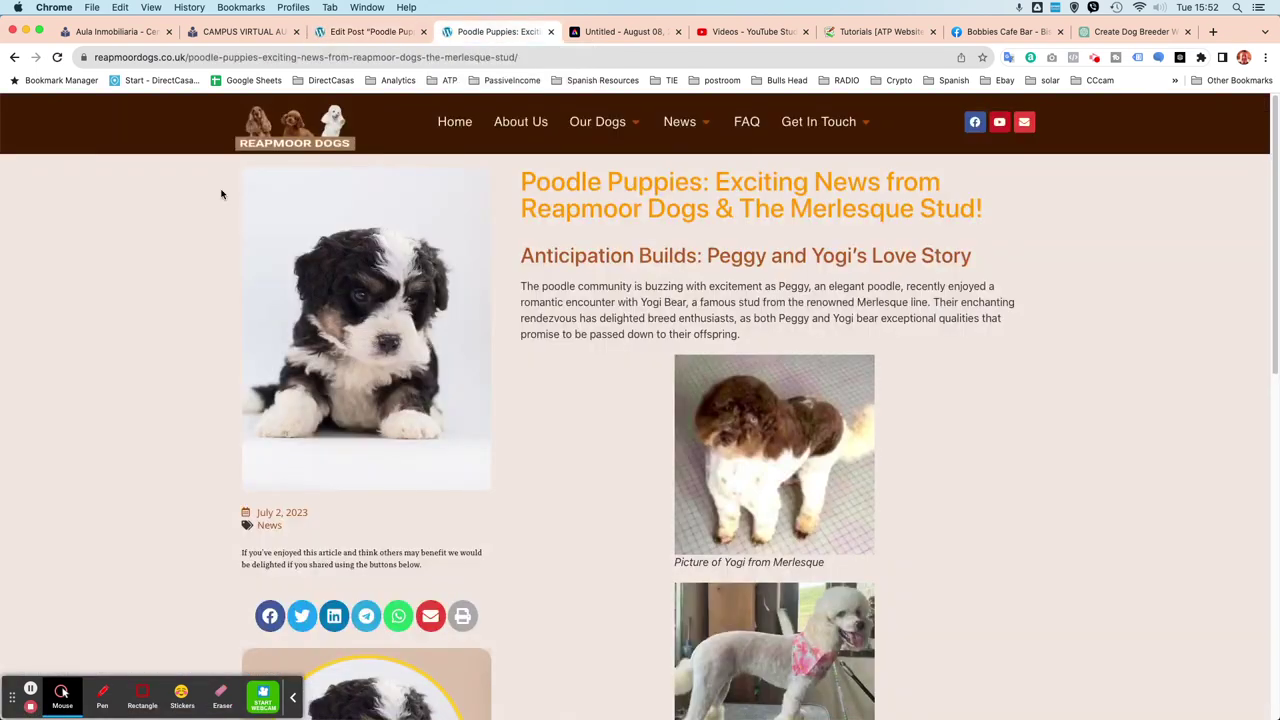
left_click(57, 57)
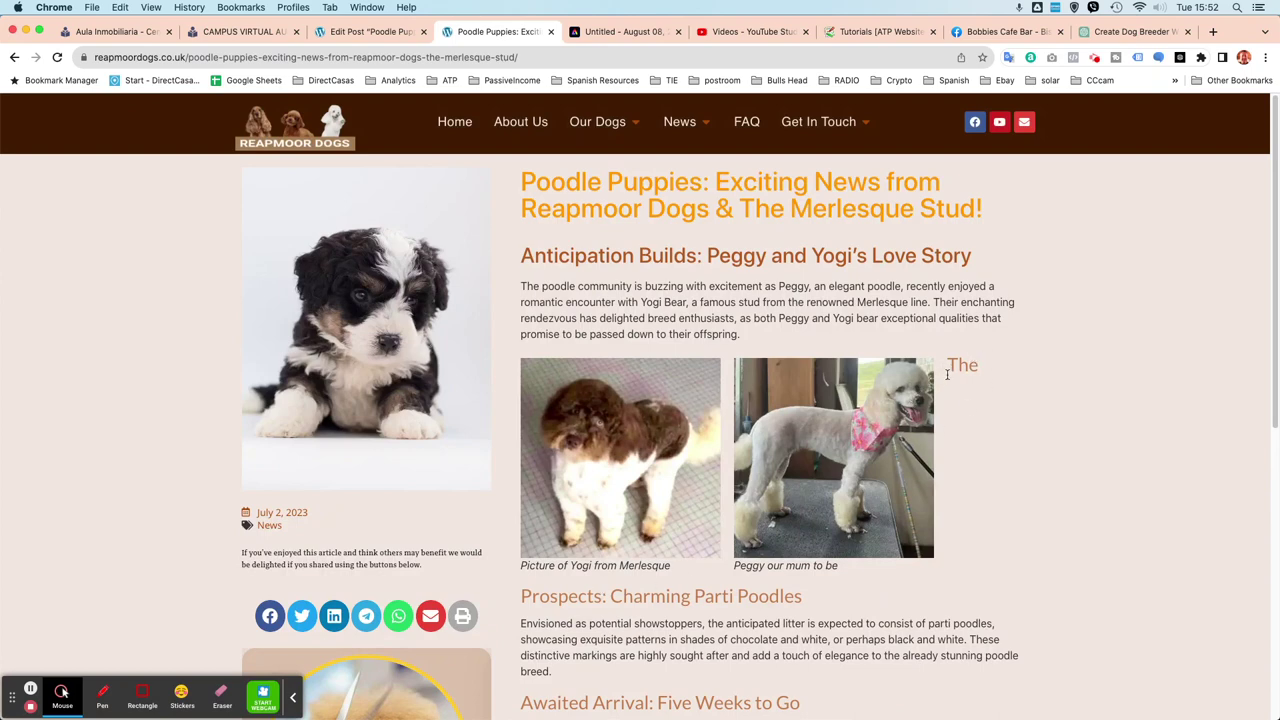
left_click_drag(948, 367, 853, 607)
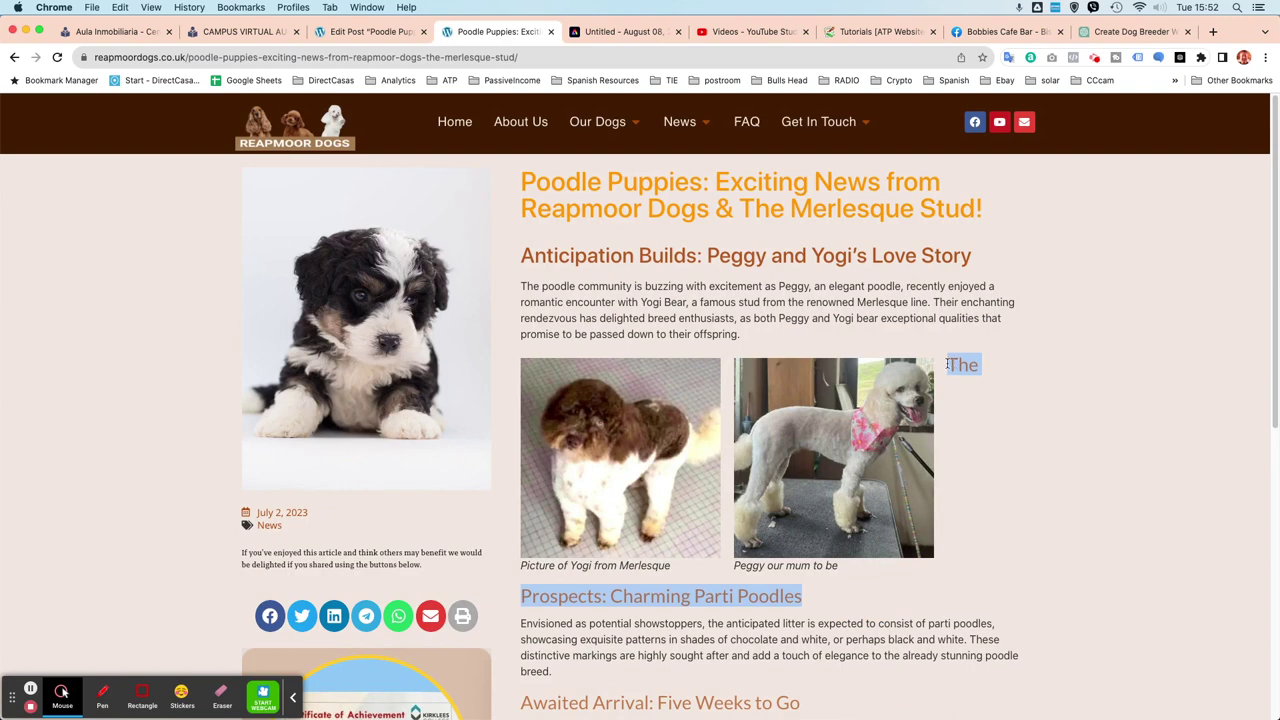
- Update the post again from The Prospects heading and reload the live page to recheck it
left_click(370, 31)
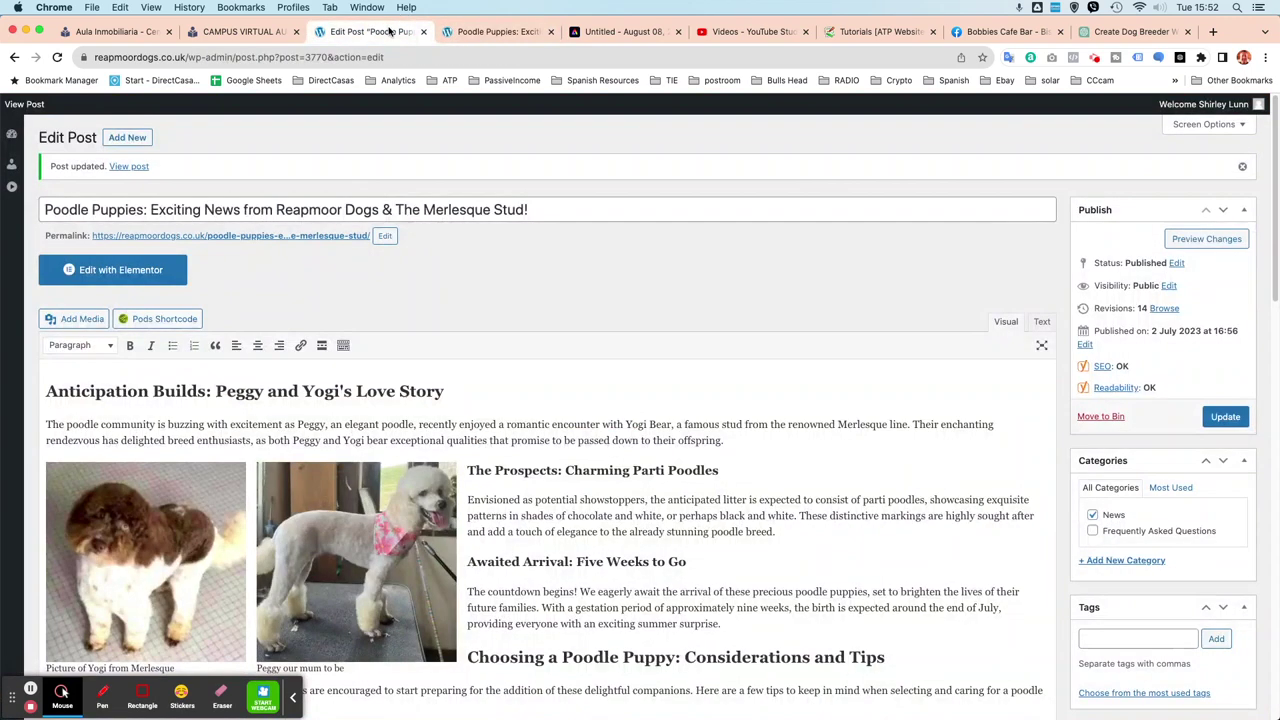
left_click(469, 470)
scroll(545, 502, "down", 1)
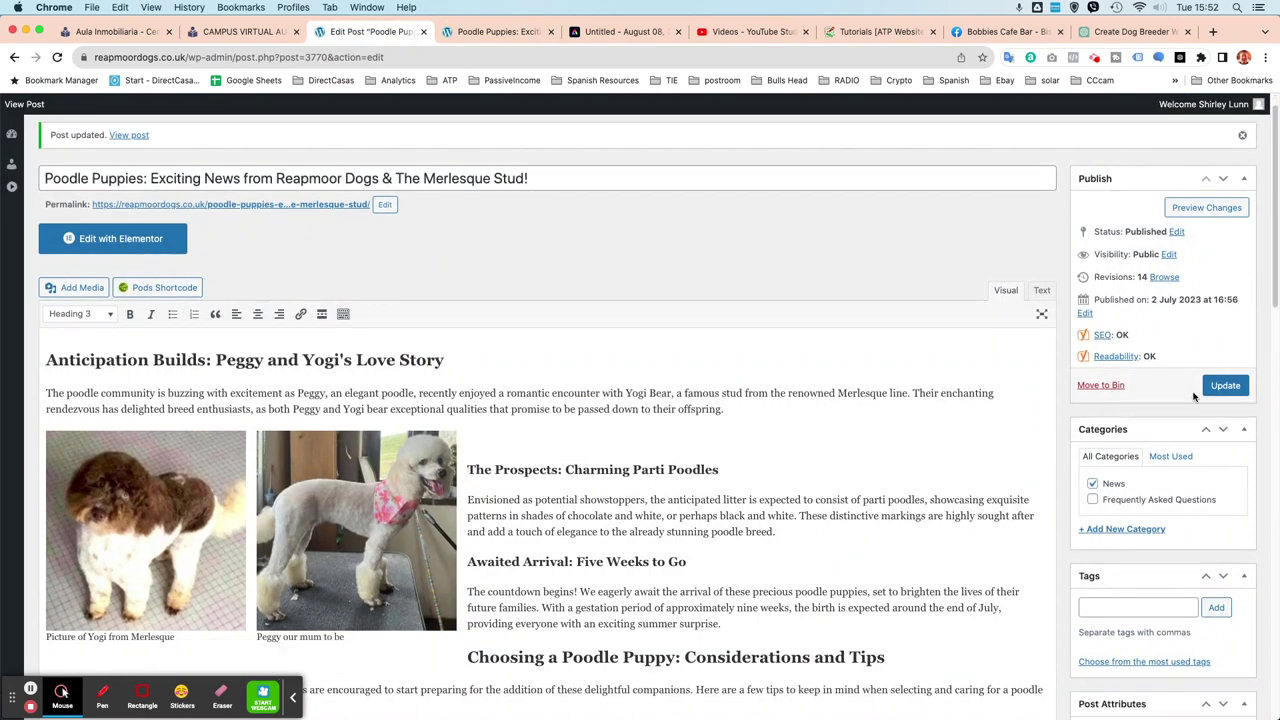
left_click(1226, 386)
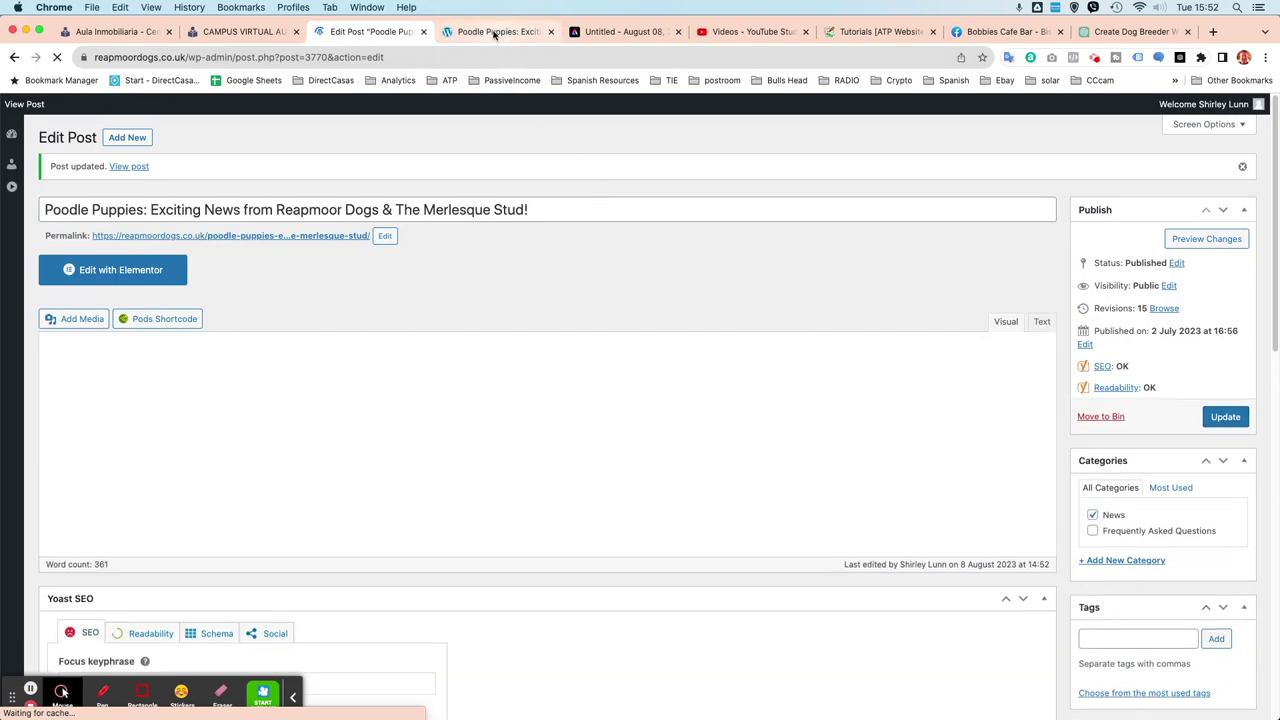
left_click(493, 33)
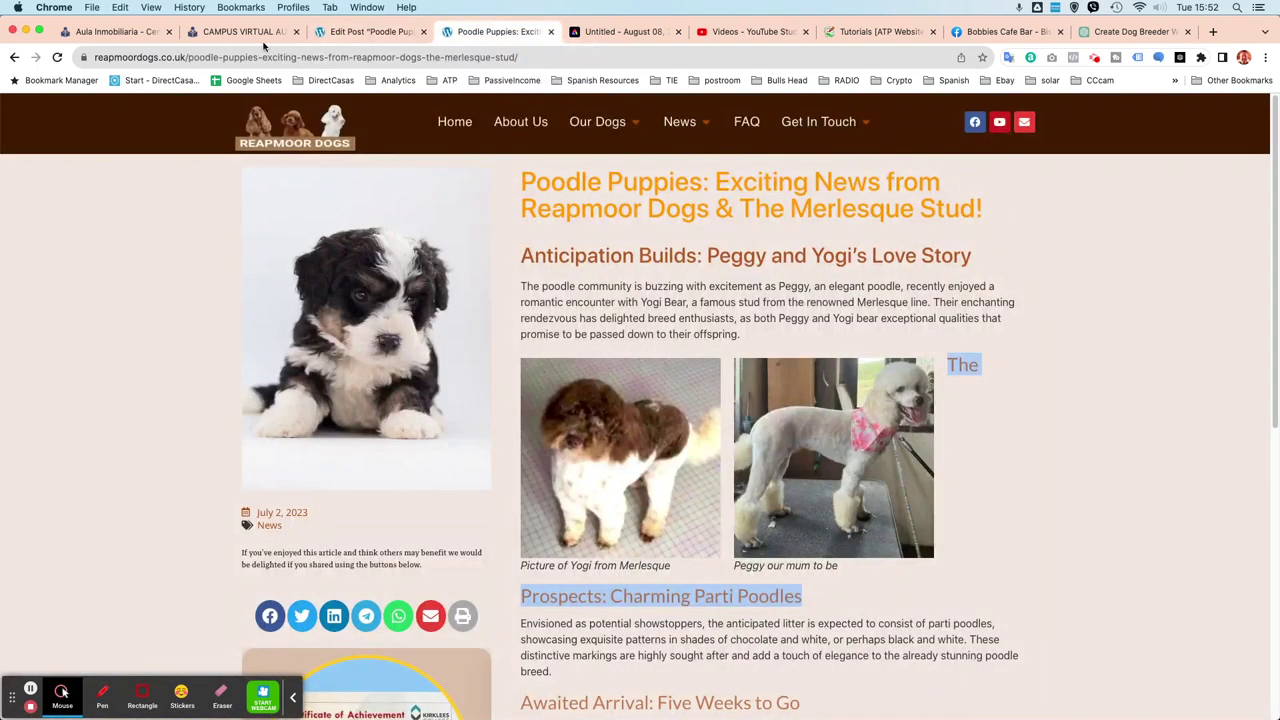
left_click(66, 60)
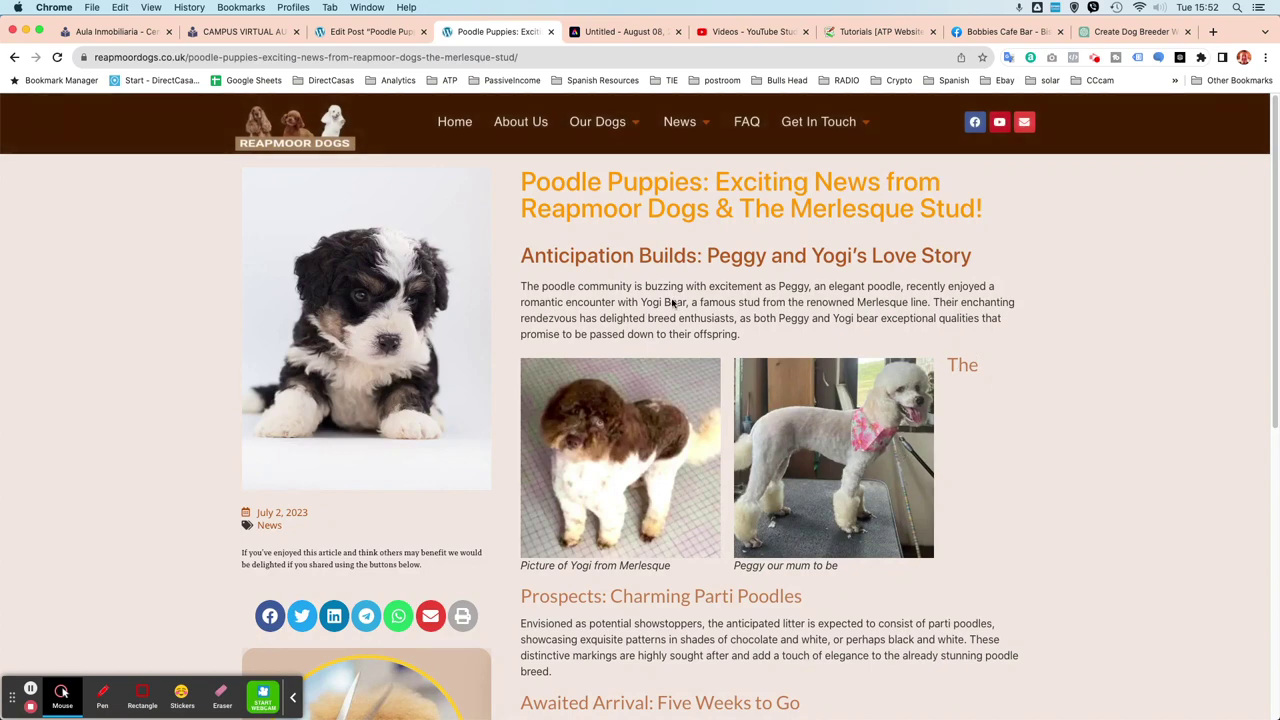
- Right-align Peggy's photo in the editor and update the post
left_click(349, 33)
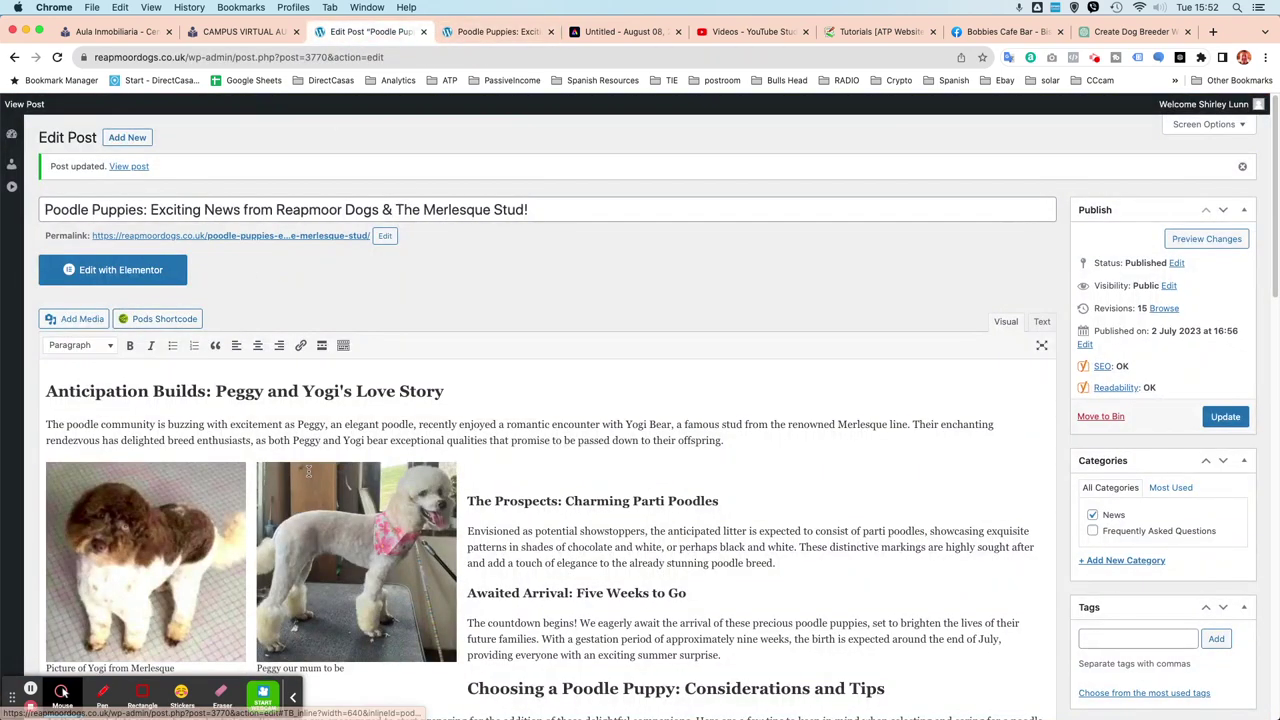
left_click(388, 493)
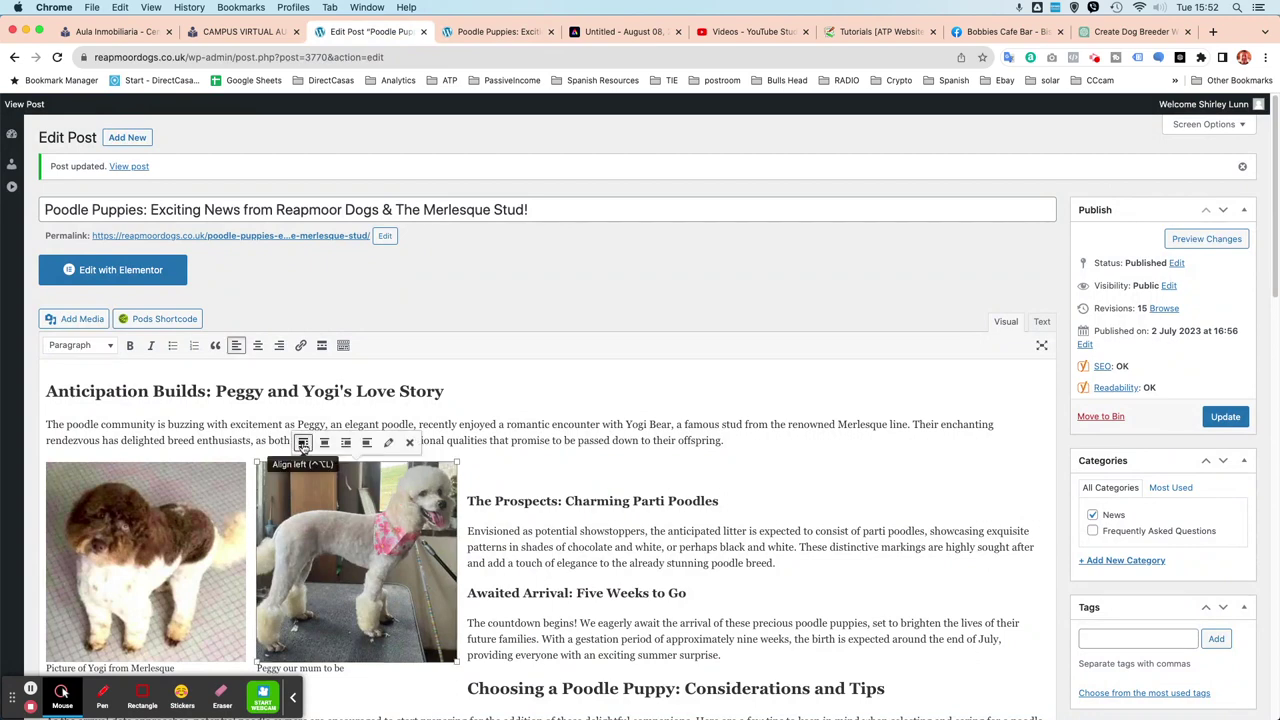
left_click(345, 442)
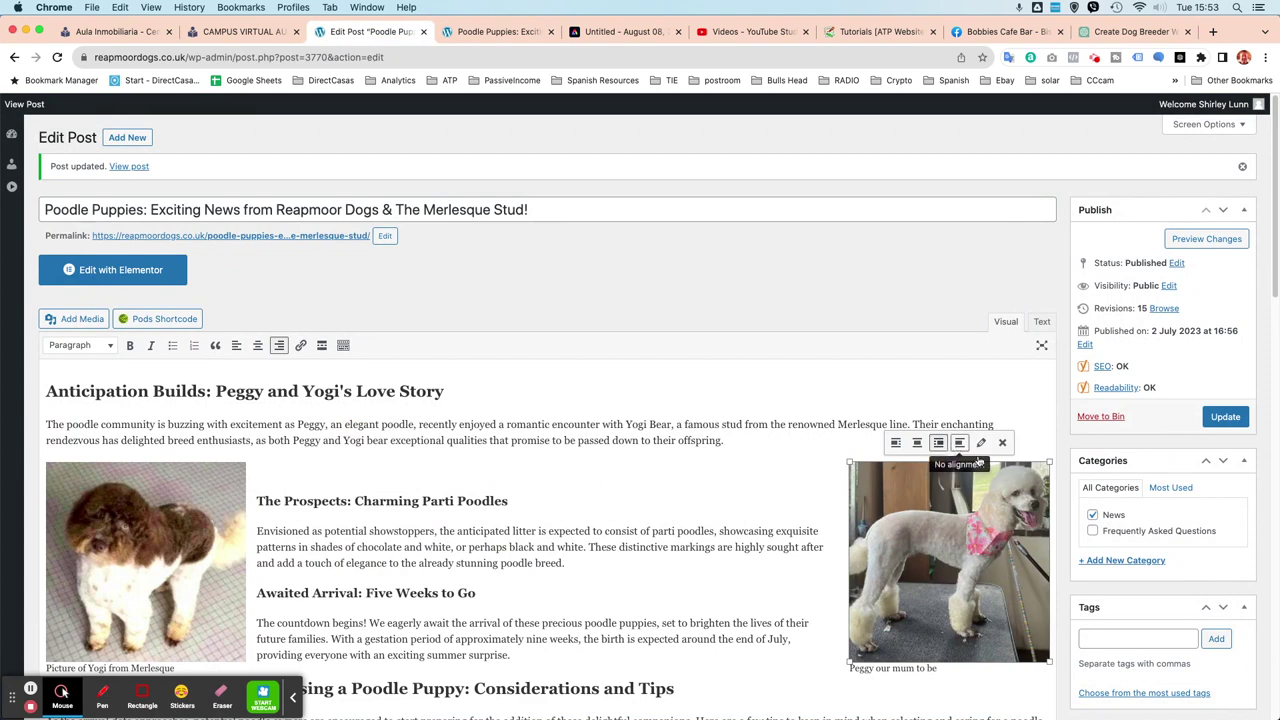
left_click(1222, 418)
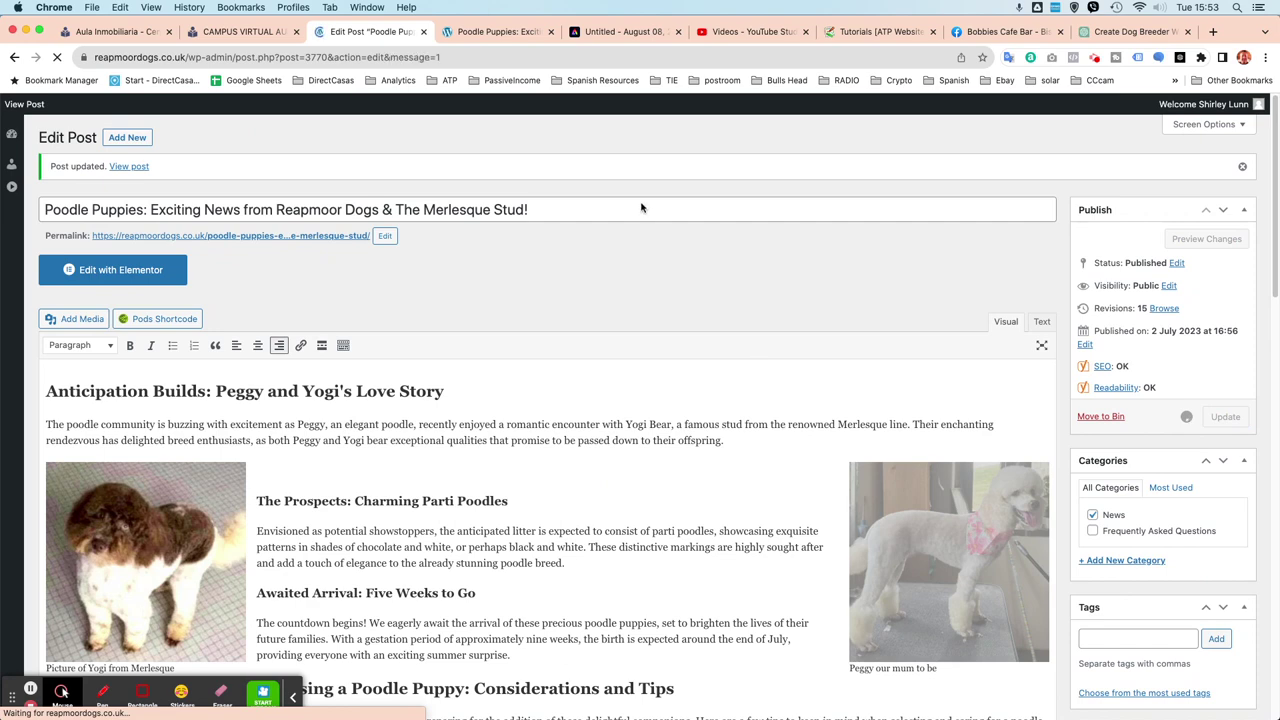
- Reload the live post and scroll to see Yogi's photo at left, Peggy's at right
left_click(497, 33)
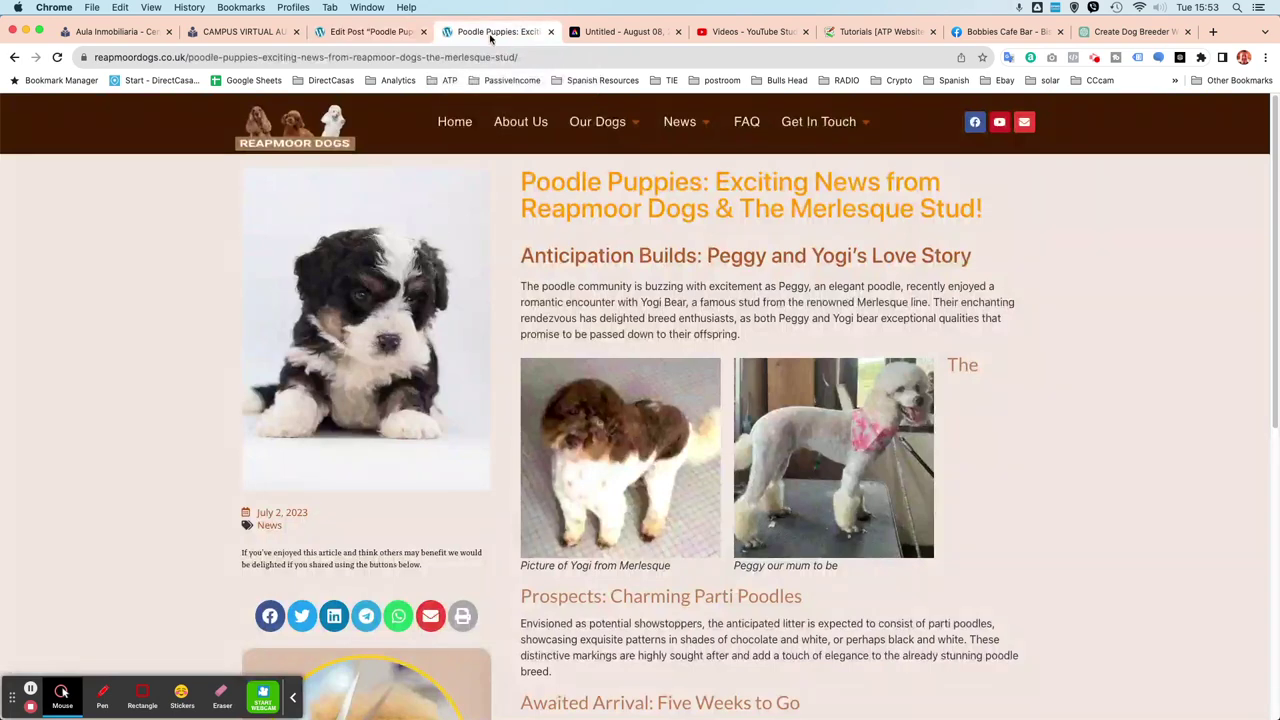
left_click(60, 57)
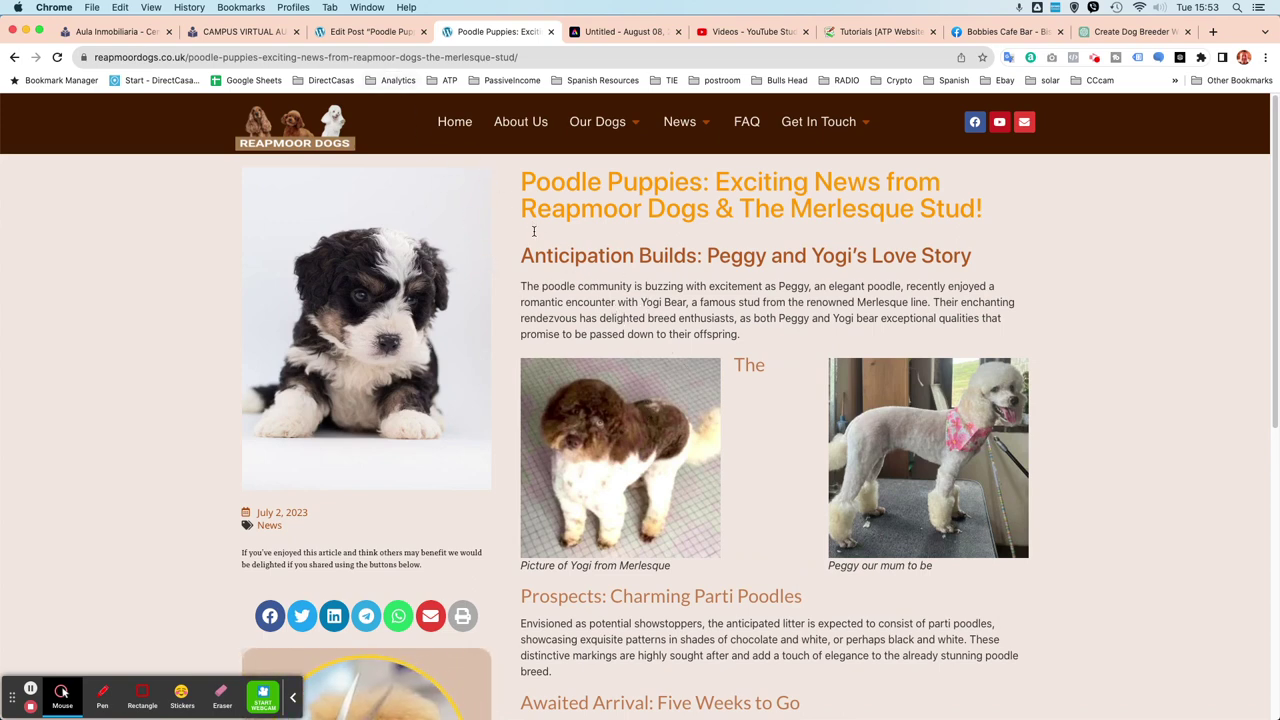
scroll(689, 438, "down", 3)
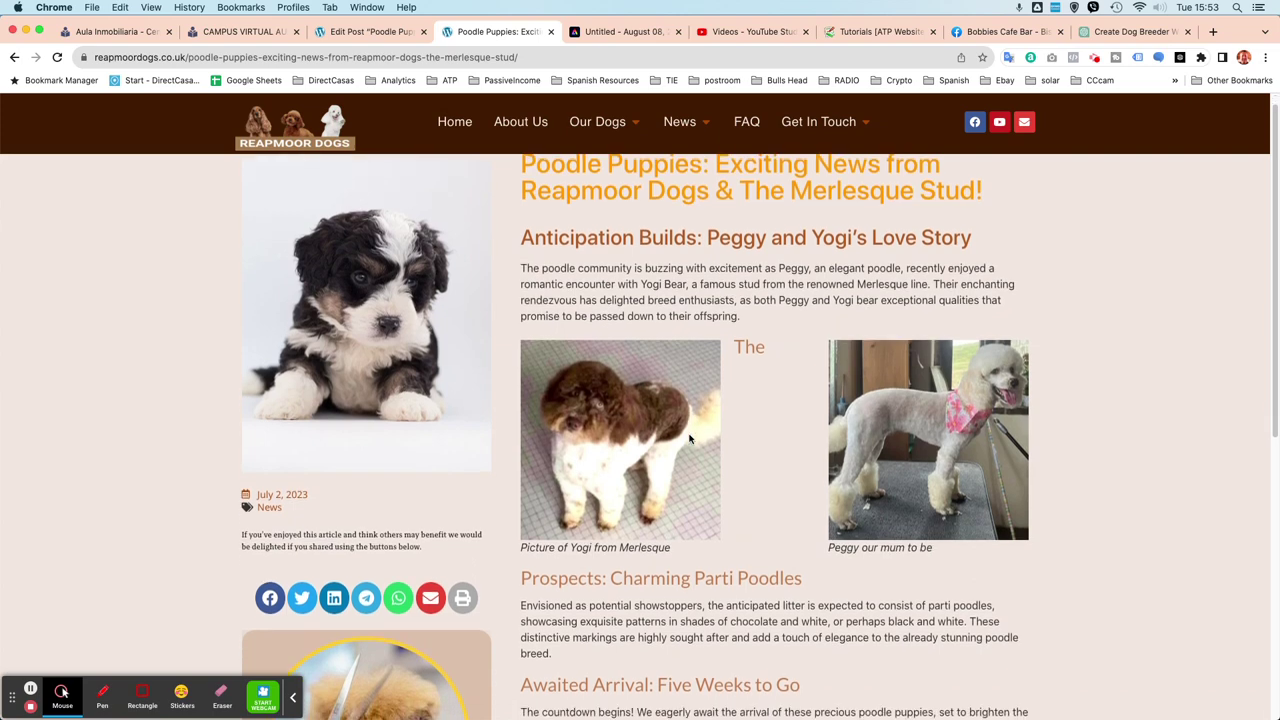
scroll(697, 412, "up", 3)
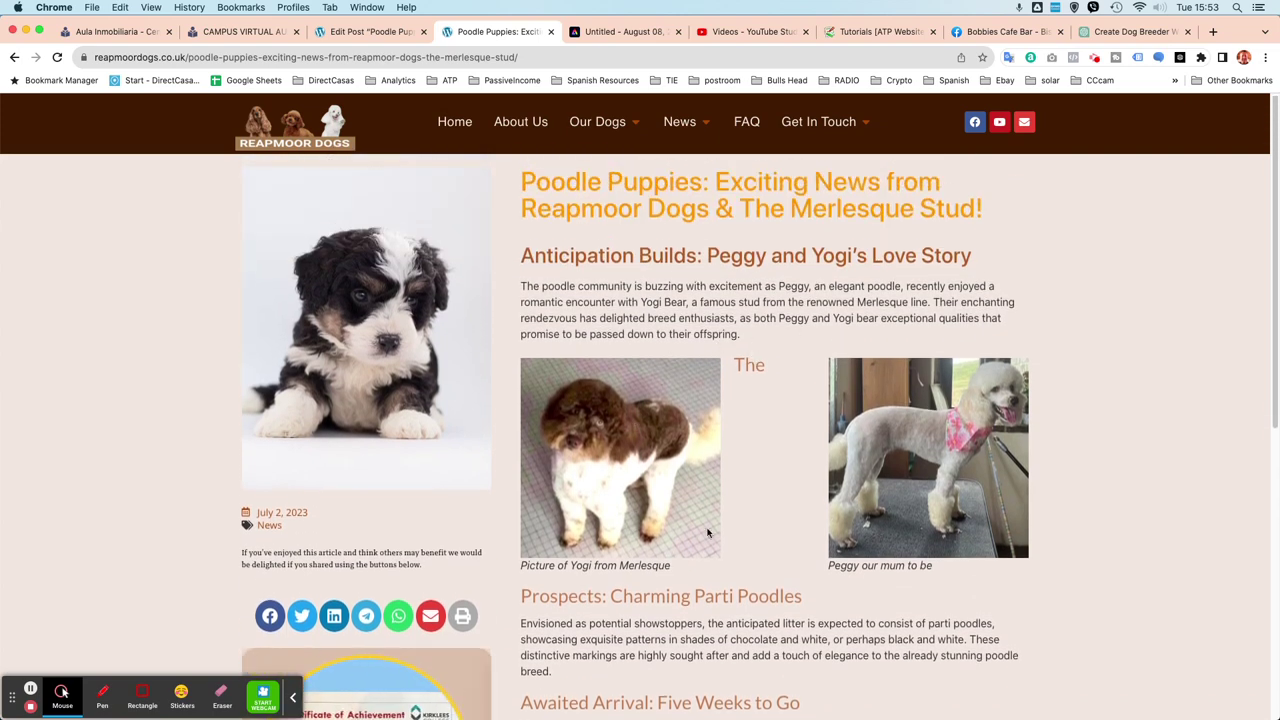
scroll(690, 530, "down", 5)
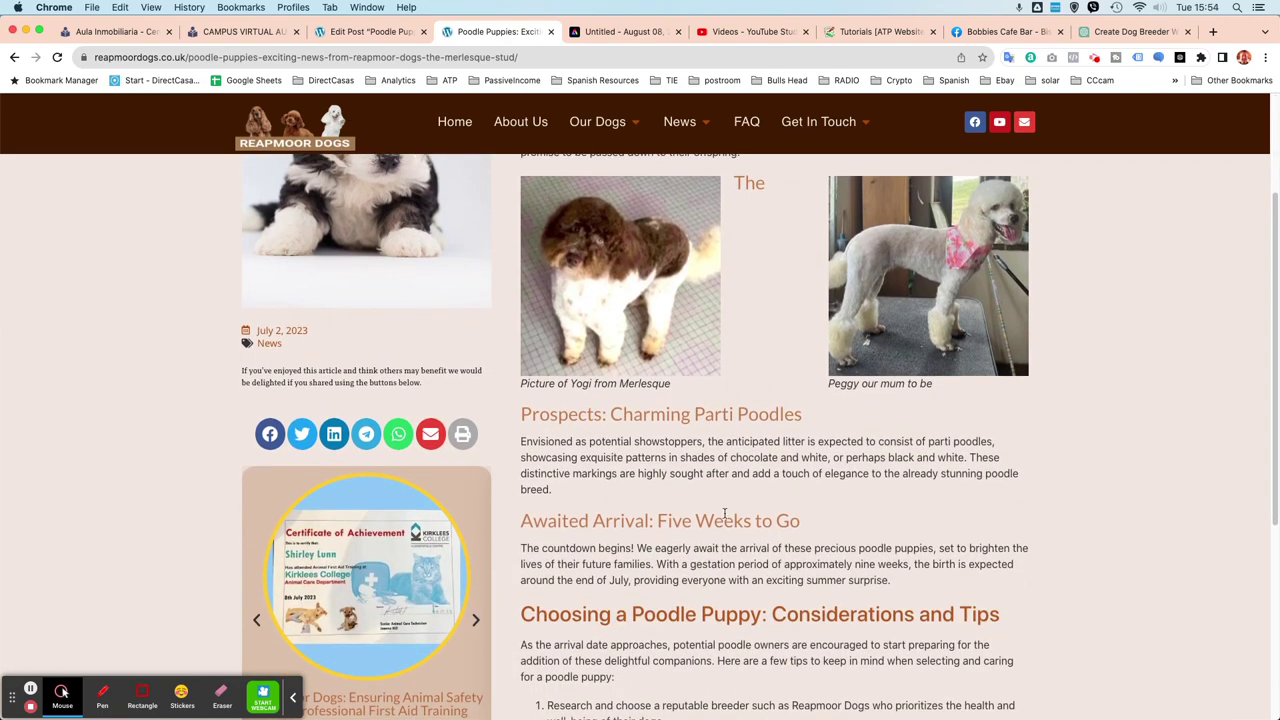
- Remove the right-floated Peggy photo from the top section of the post
left_click(365, 33)
scroll(616, 501, "down", 5)
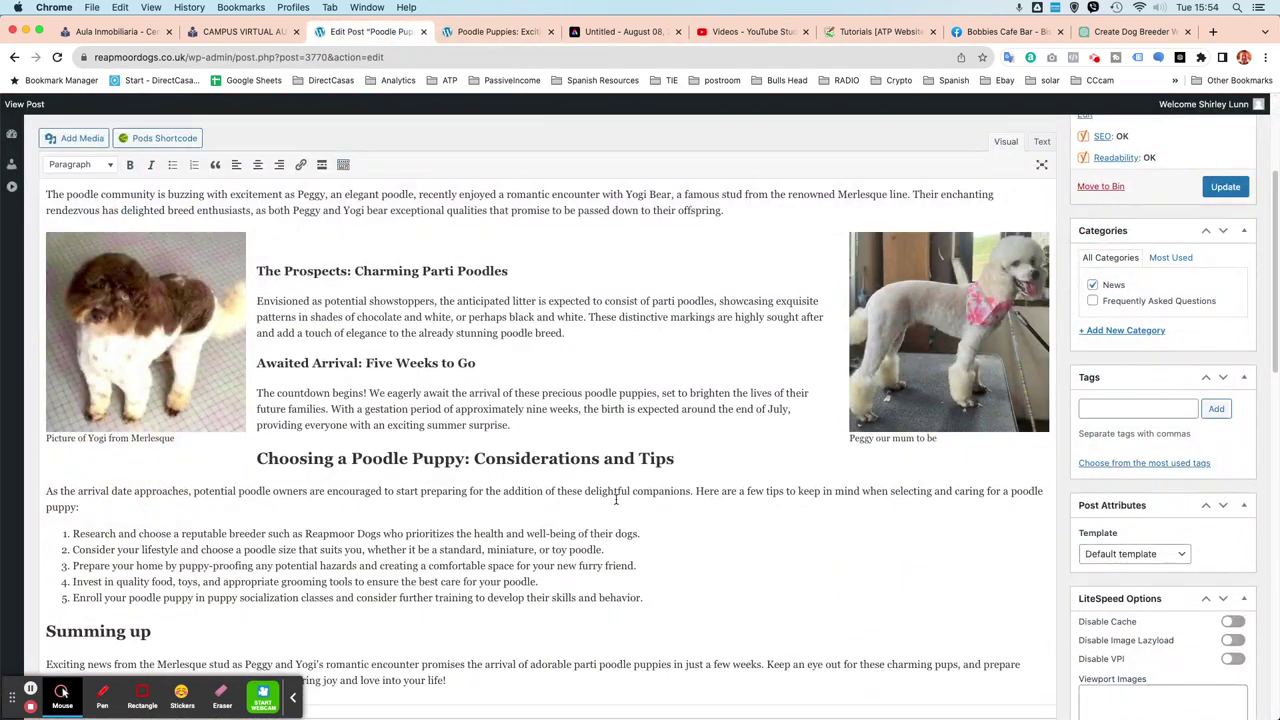
left_click(903, 360)
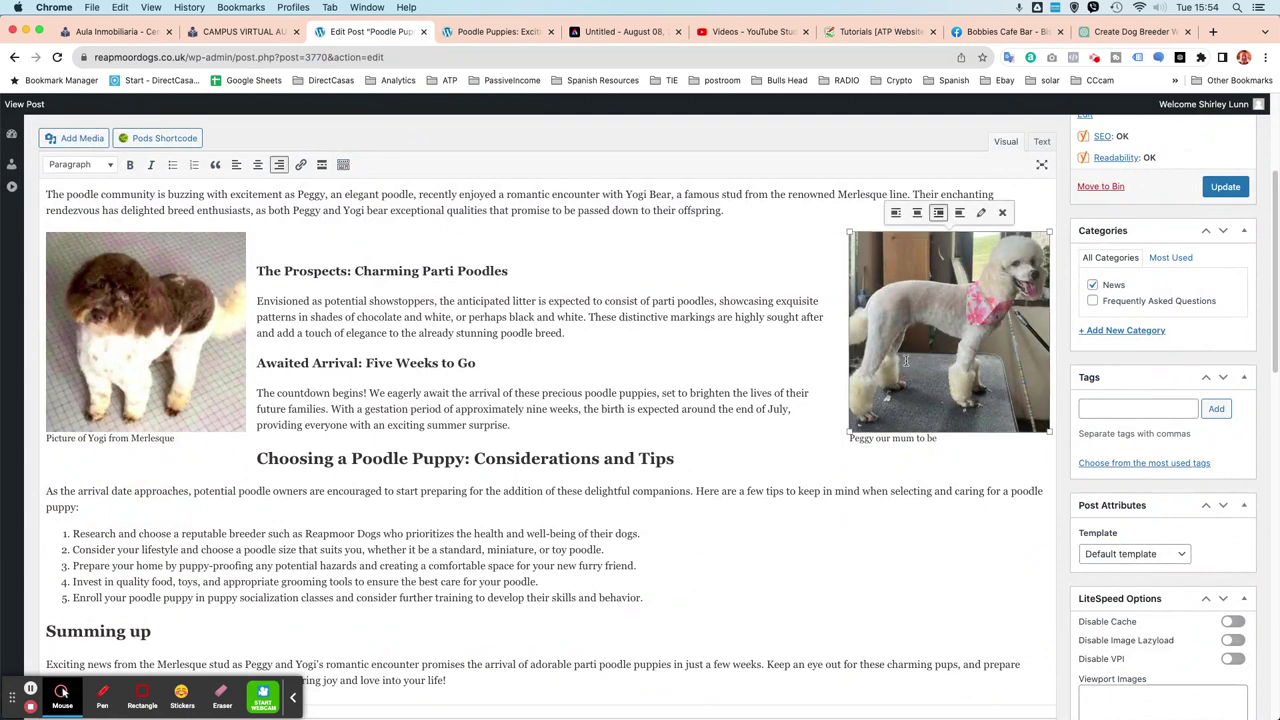
left_click(1002, 212)
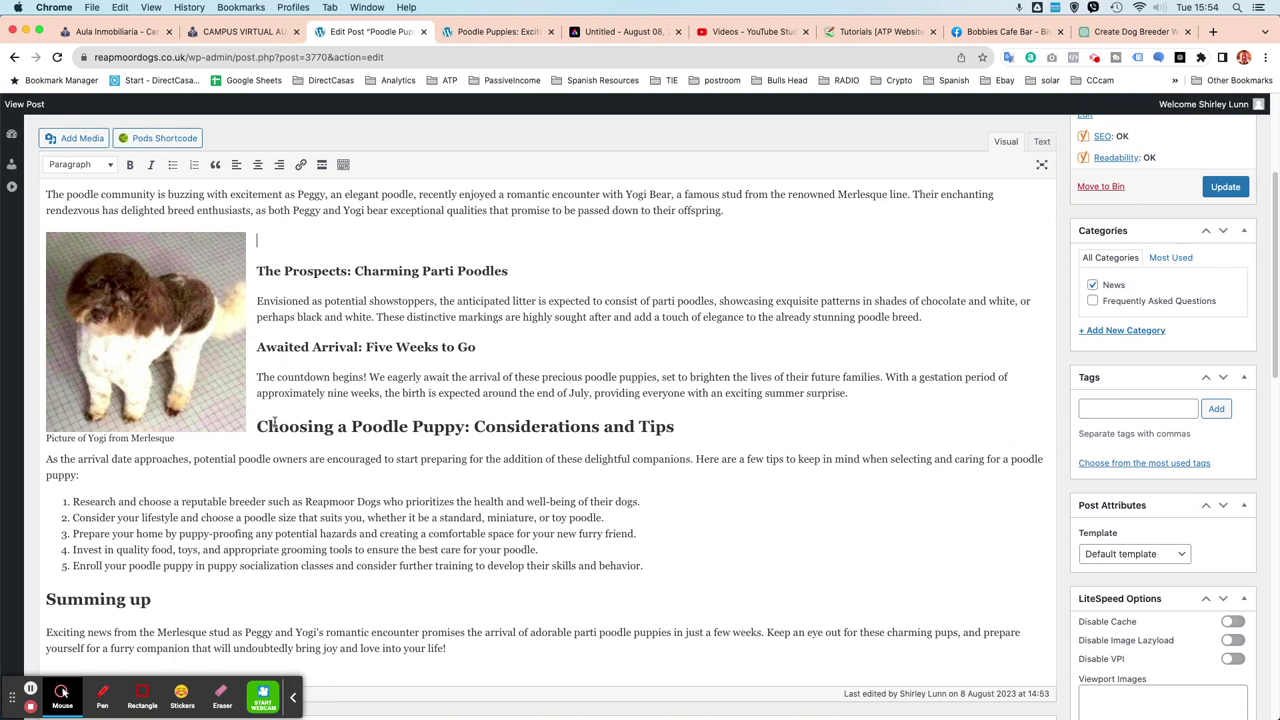
- Add an empty paragraph after 'surprise.' in the Awaited Arrival text
left_click(857, 394)
key("Return")
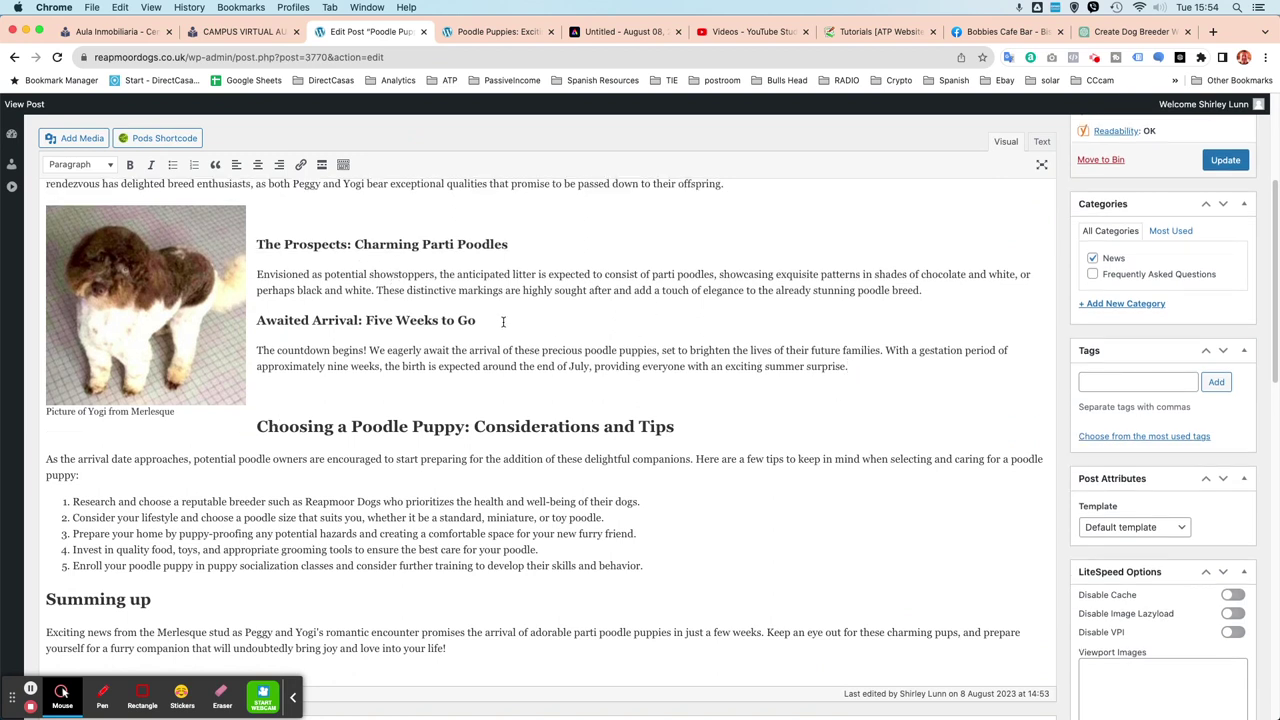
left_click(74, 140)
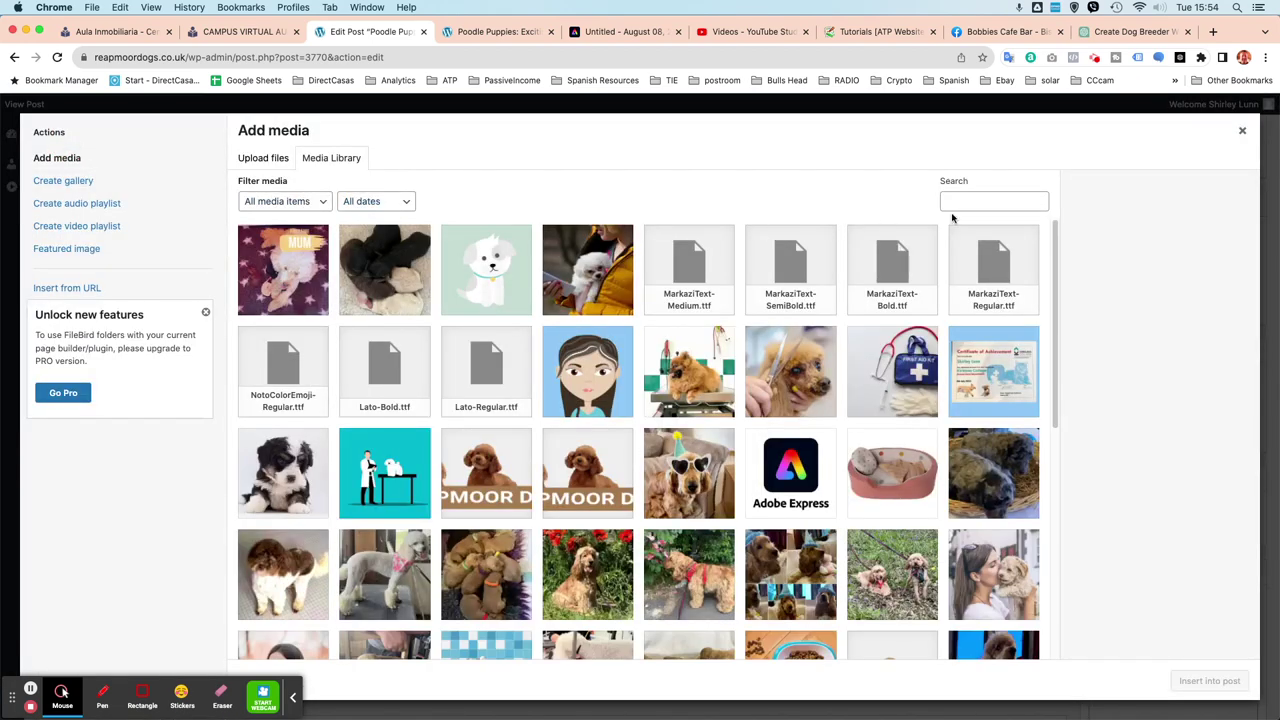
- Insert Peggy's photo, found by searching 'p', beside the Choosing a Poodle Puppy heading and update
left_click(964, 204)
type("peggy")
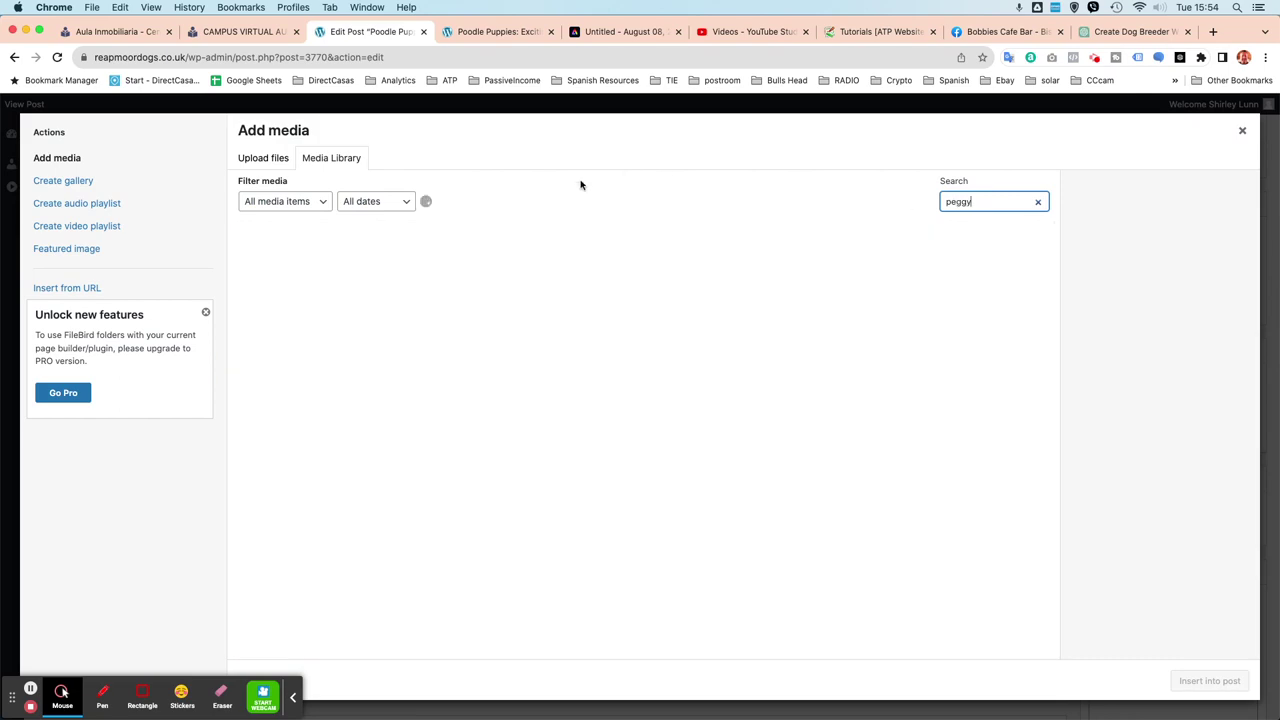
left_click(482, 284)
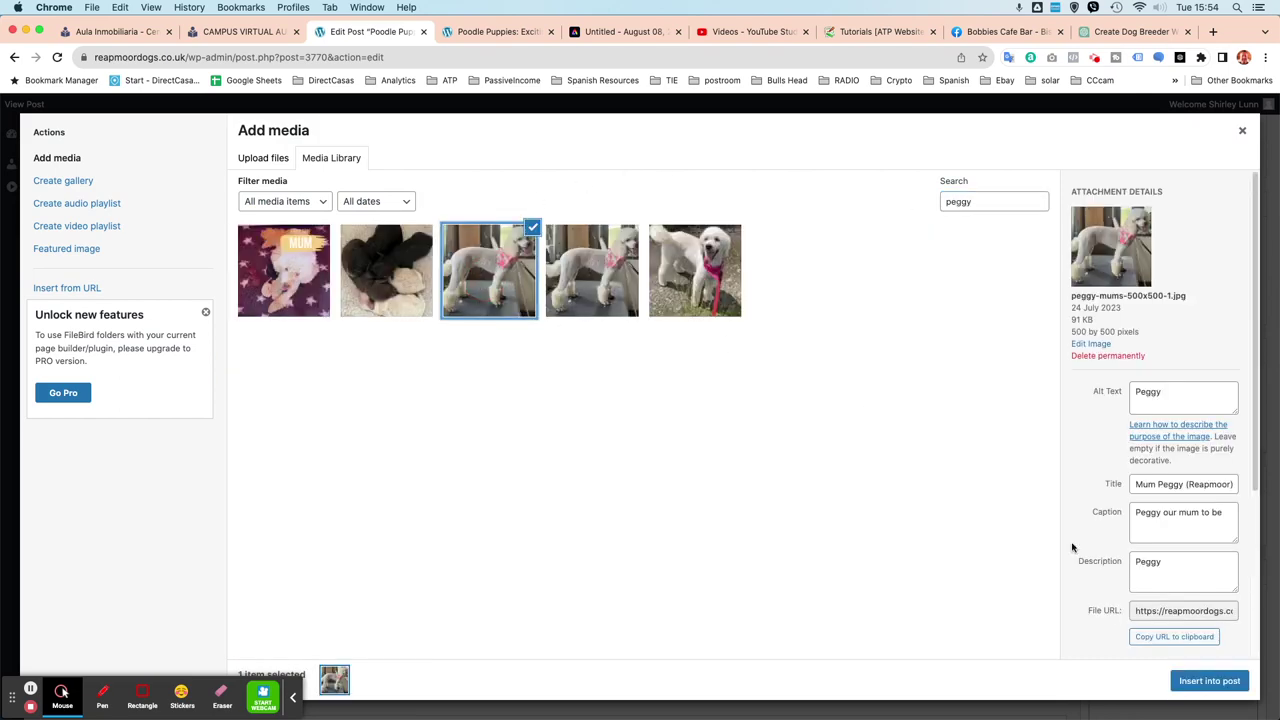
left_click(1208, 681)
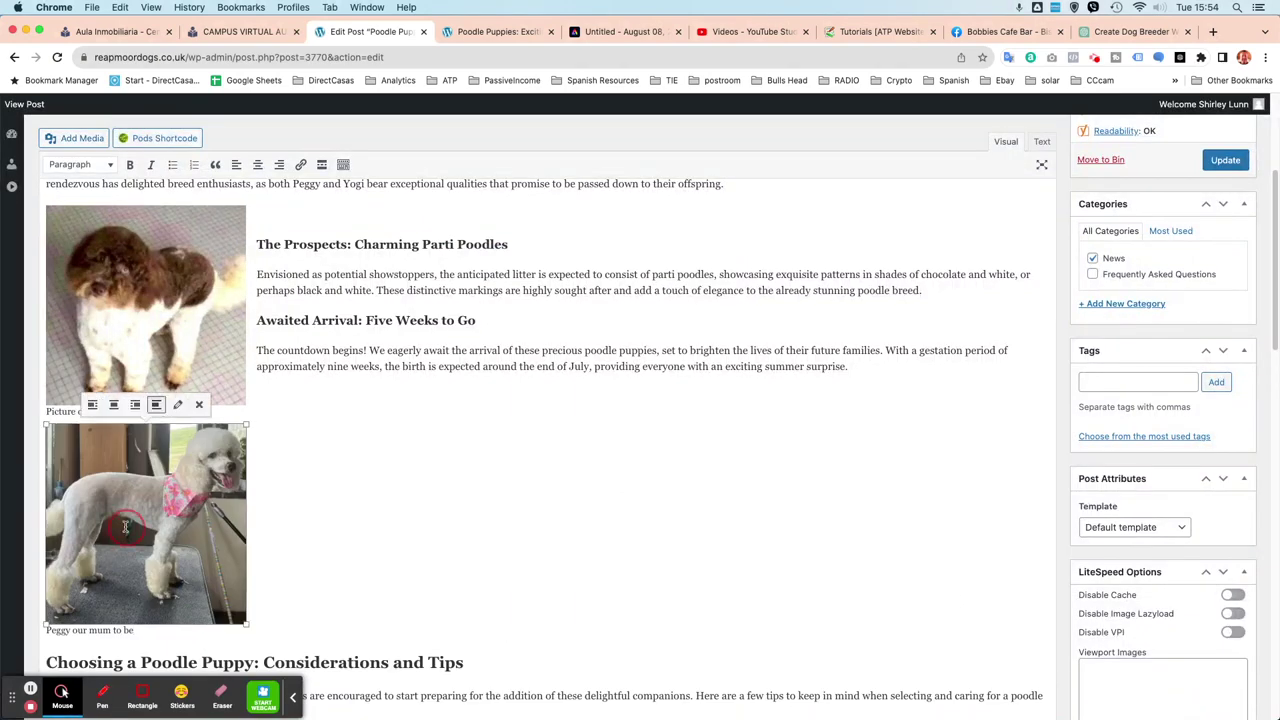
left_click_drag(125, 527, 90, 405)
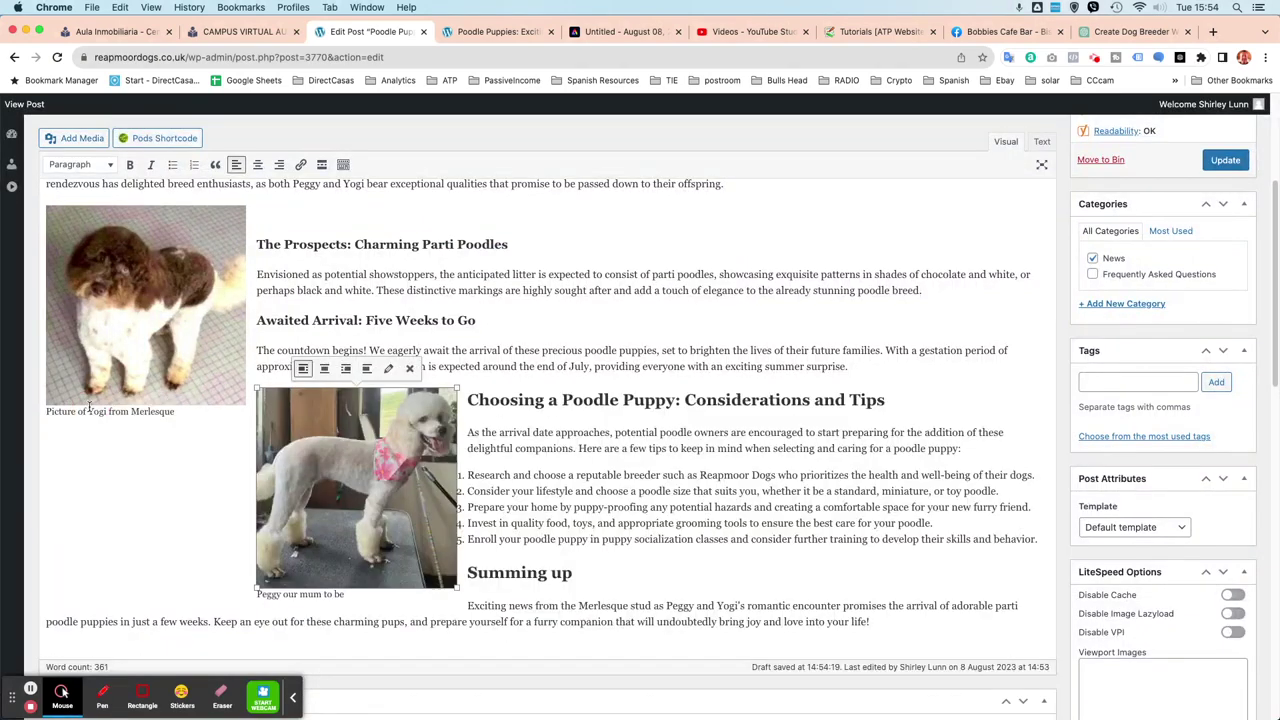
left_click(1225, 160)
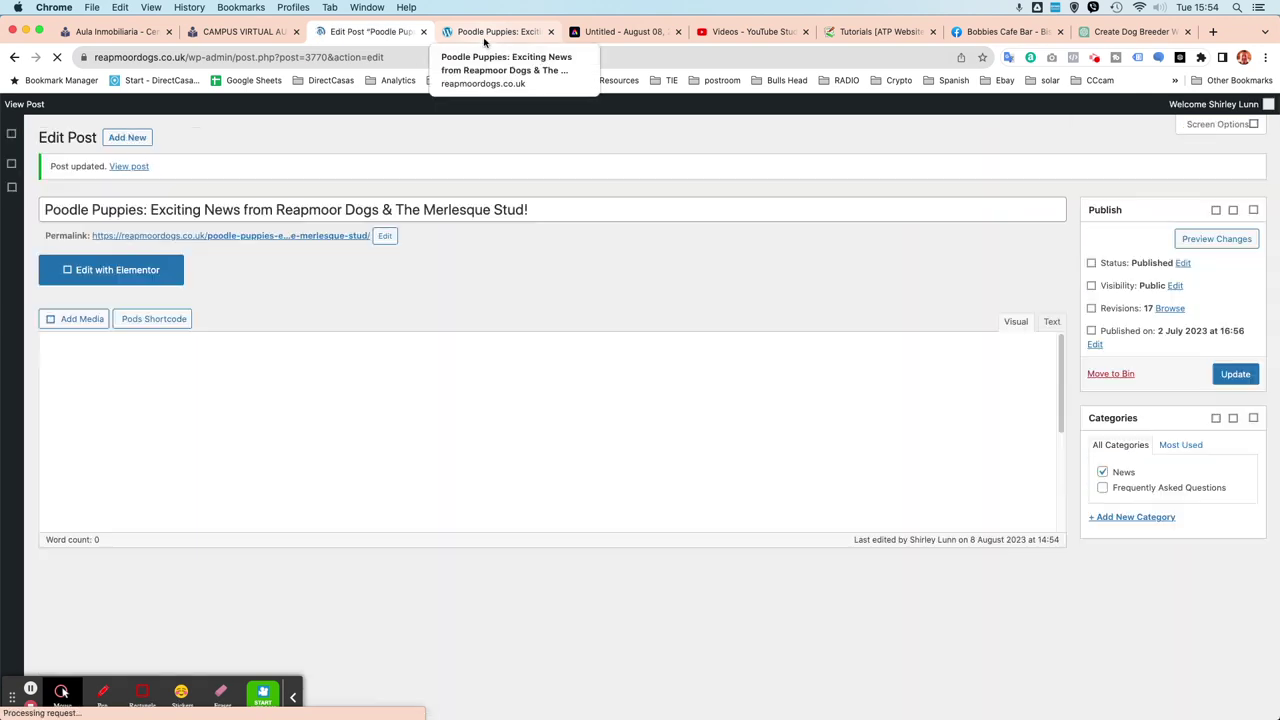
- Reload the live post and scroll to confirm Yogi by The Prospects, Peggy by Choosing a Poodle Puppy
left_click(485, 42)
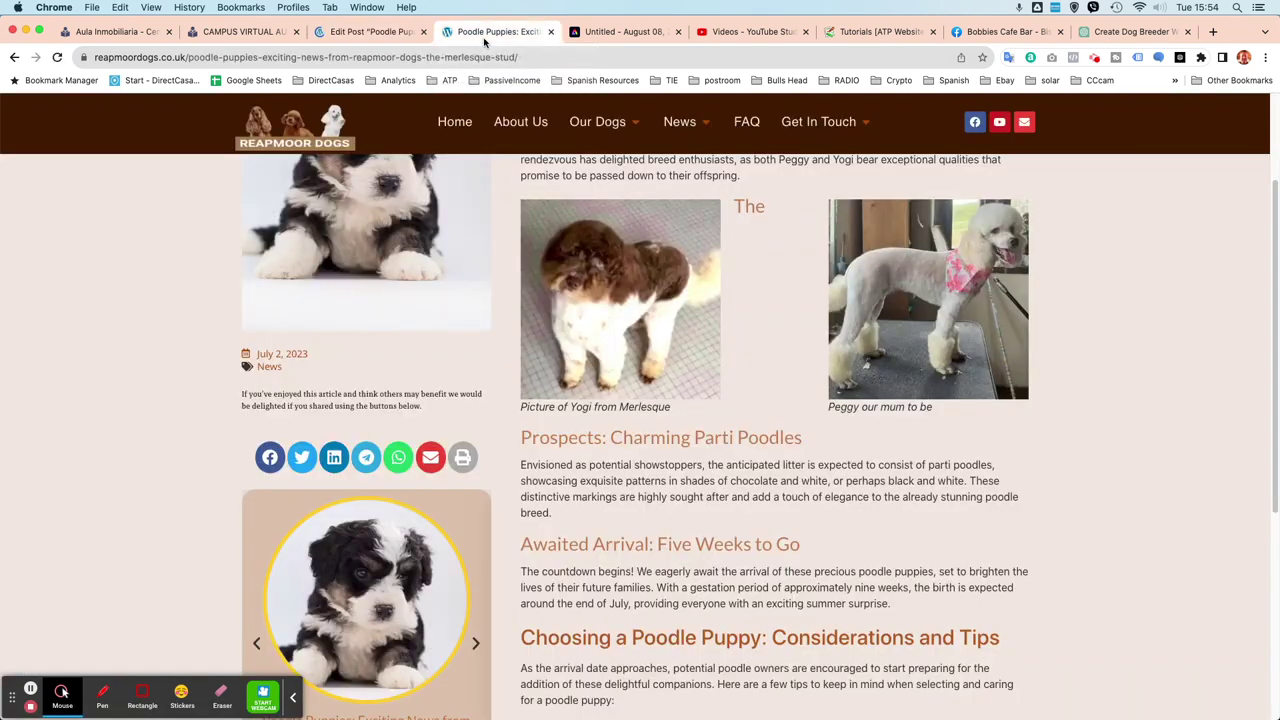
left_click(57, 58)
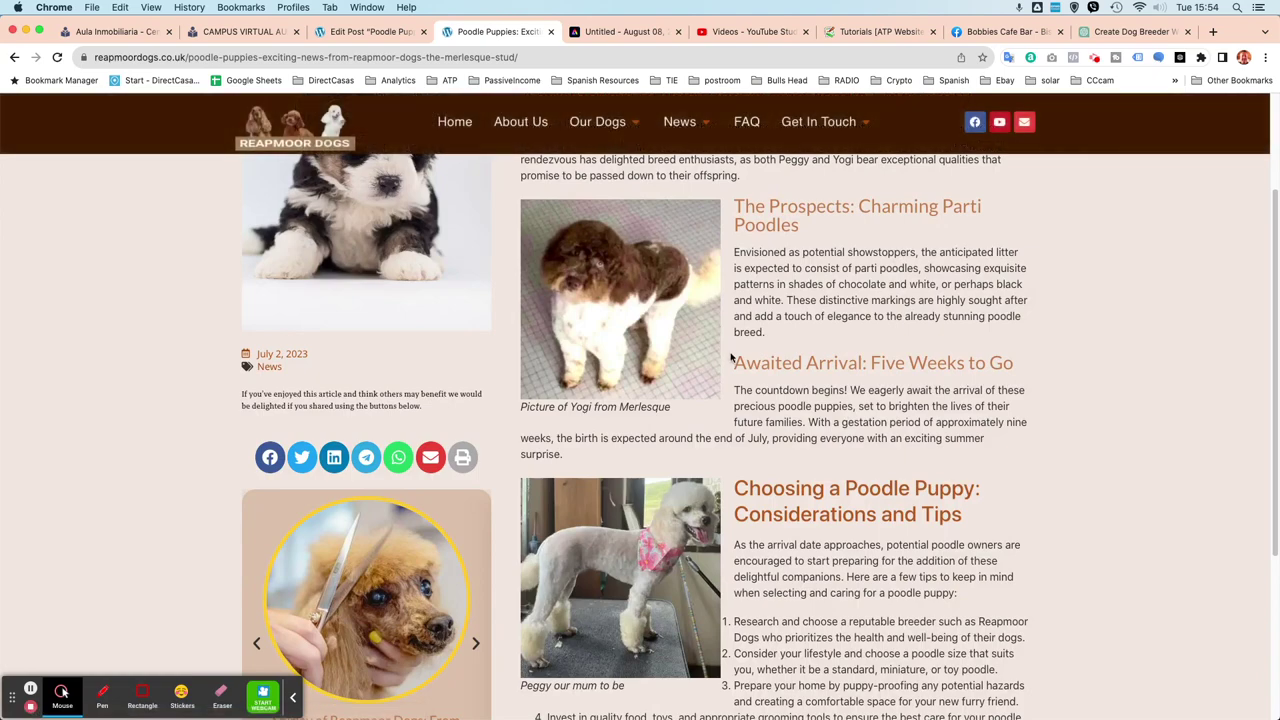
scroll(733, 355, "up", 3)
scroll(697, 397, "down", 5)
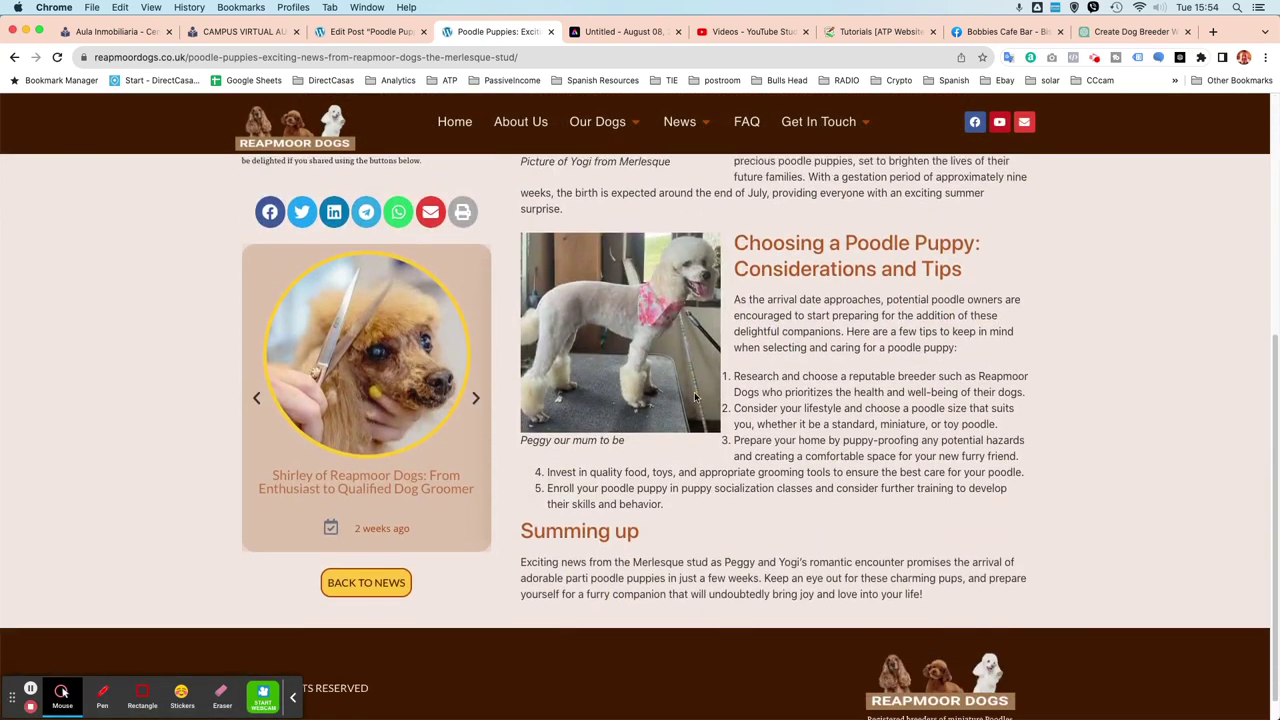
scroll(697, 397, "up", 2)
scroll(697, 397, "up", 5)
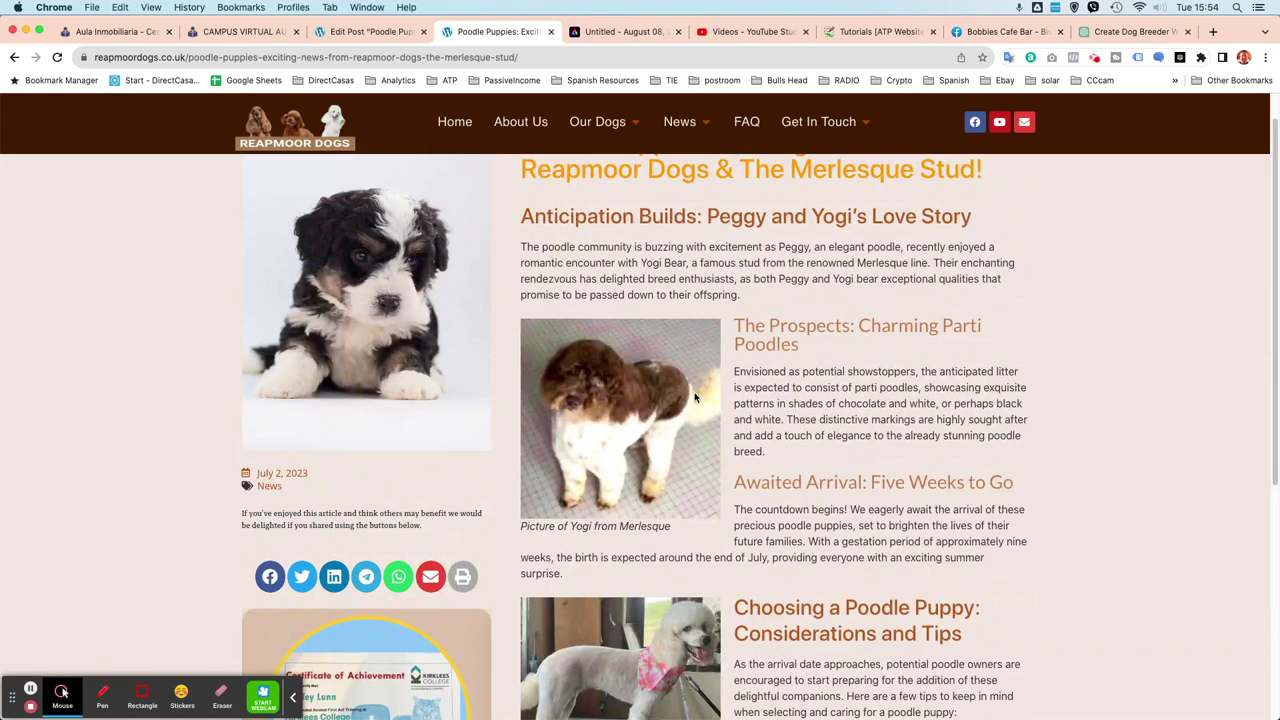
scroll(697, 397, "down", 6)
scroll(697, 397, "up", 1)
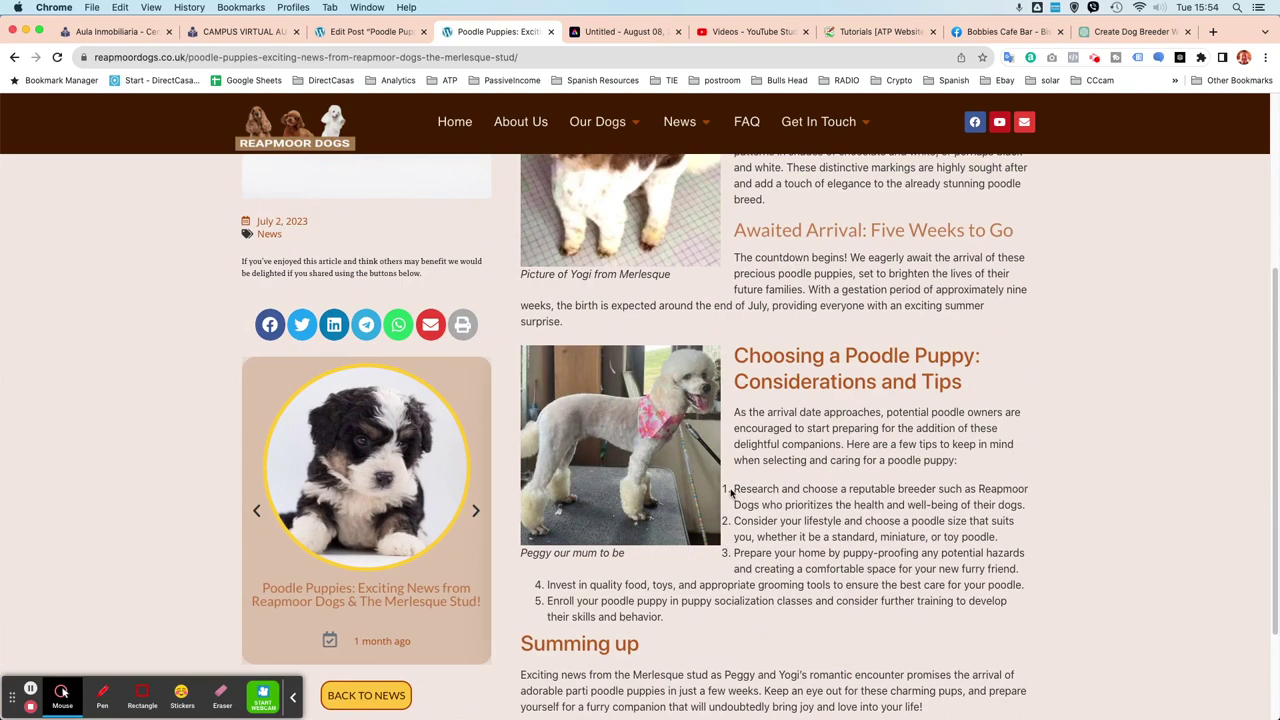
scroll(740, 505, "down", 3)
scroll(745, 522, "up", 8)
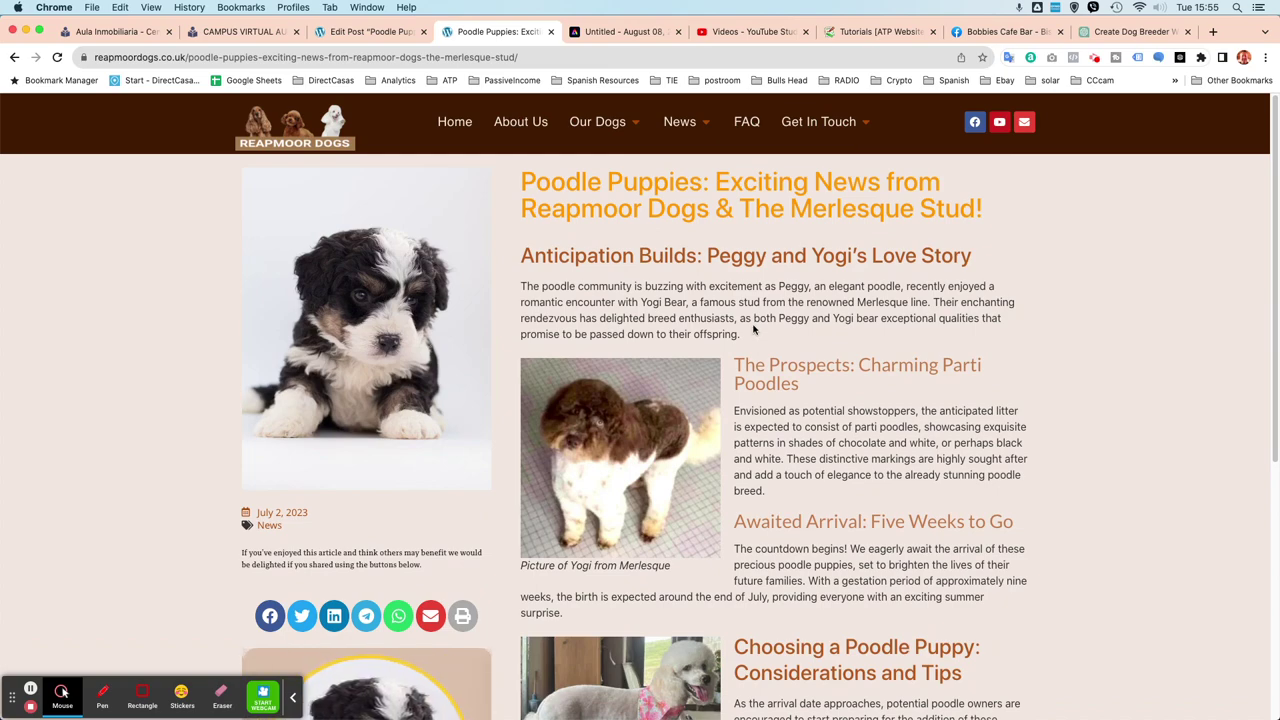
scroll(688, 328, "down", 4)
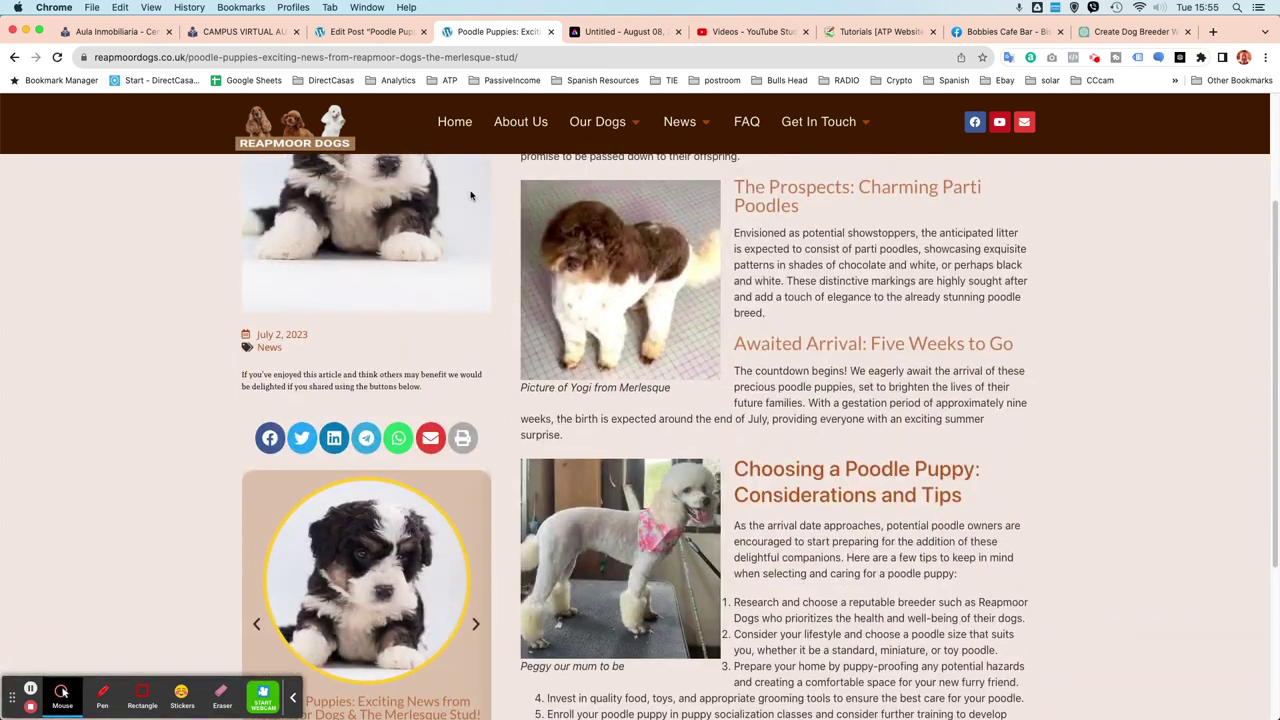
scroll(735, 362, "up", 4)
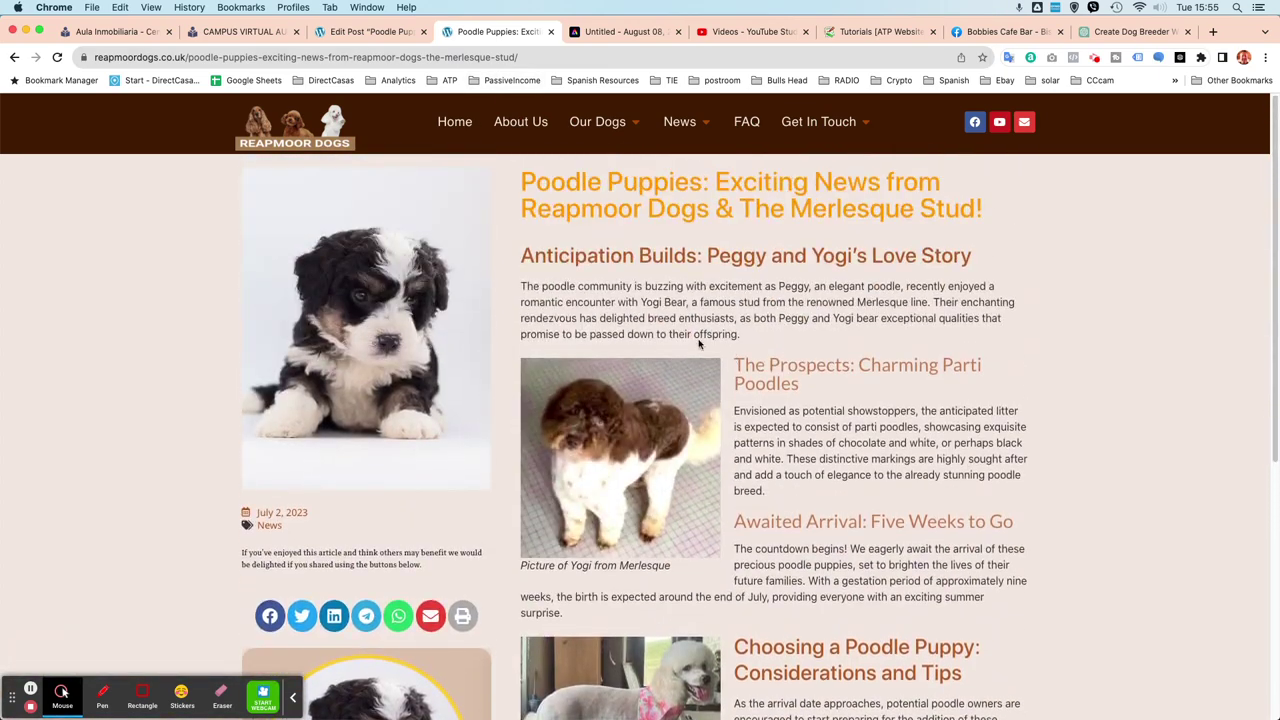